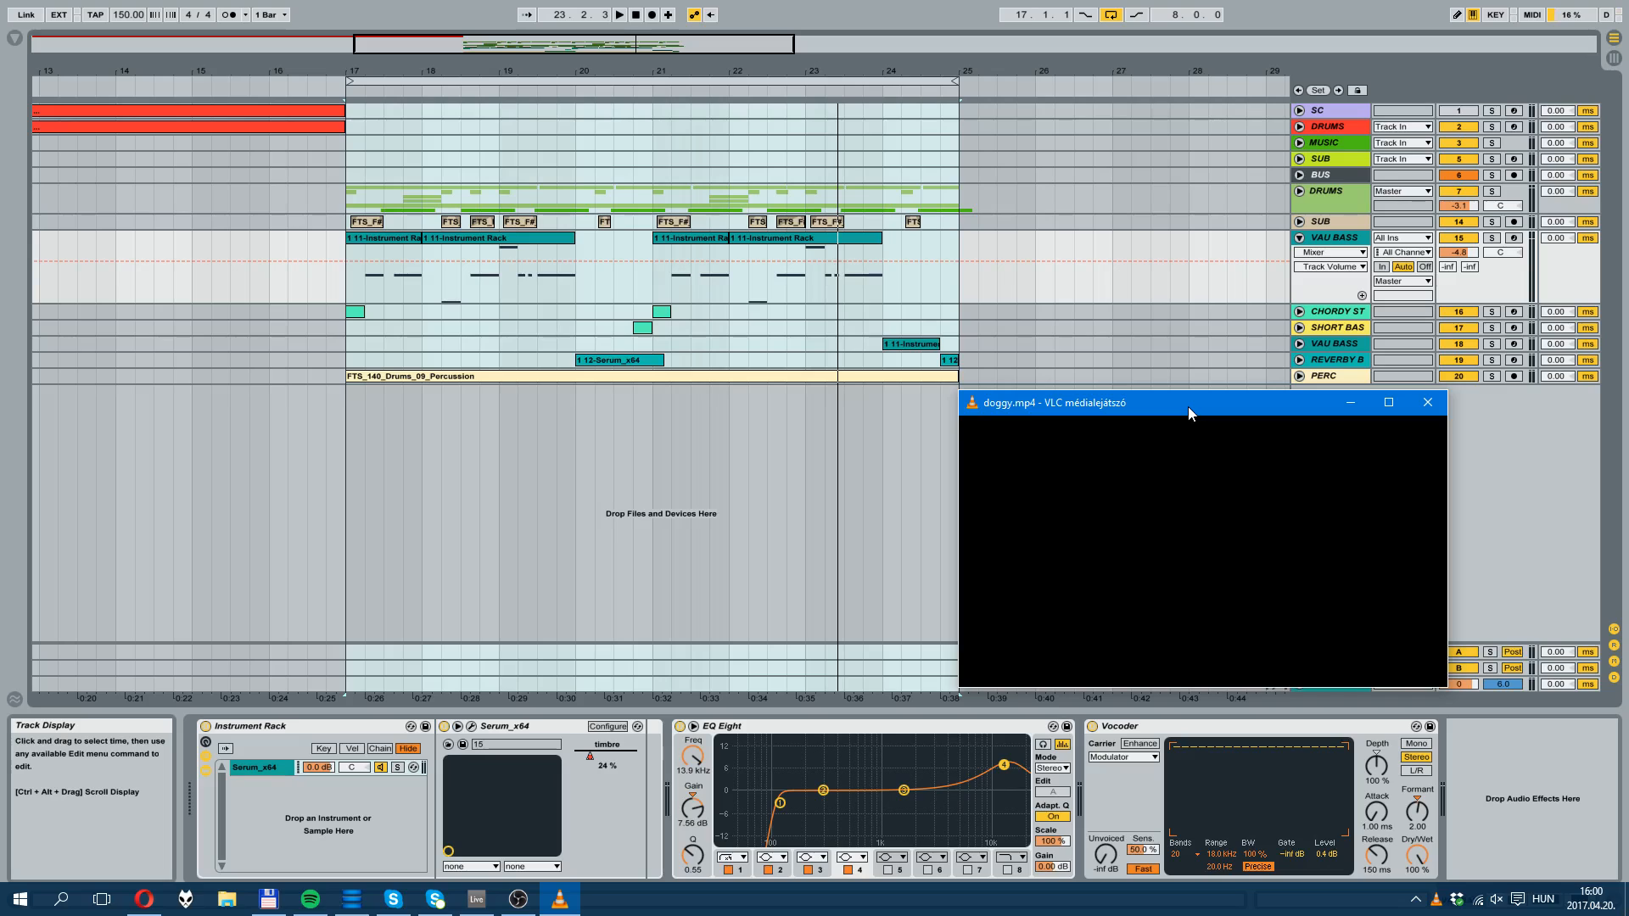
Step: Watch the doggy.mp4 clip in the video player and close the player
left_click_drag(1191, 410, 775, 251)
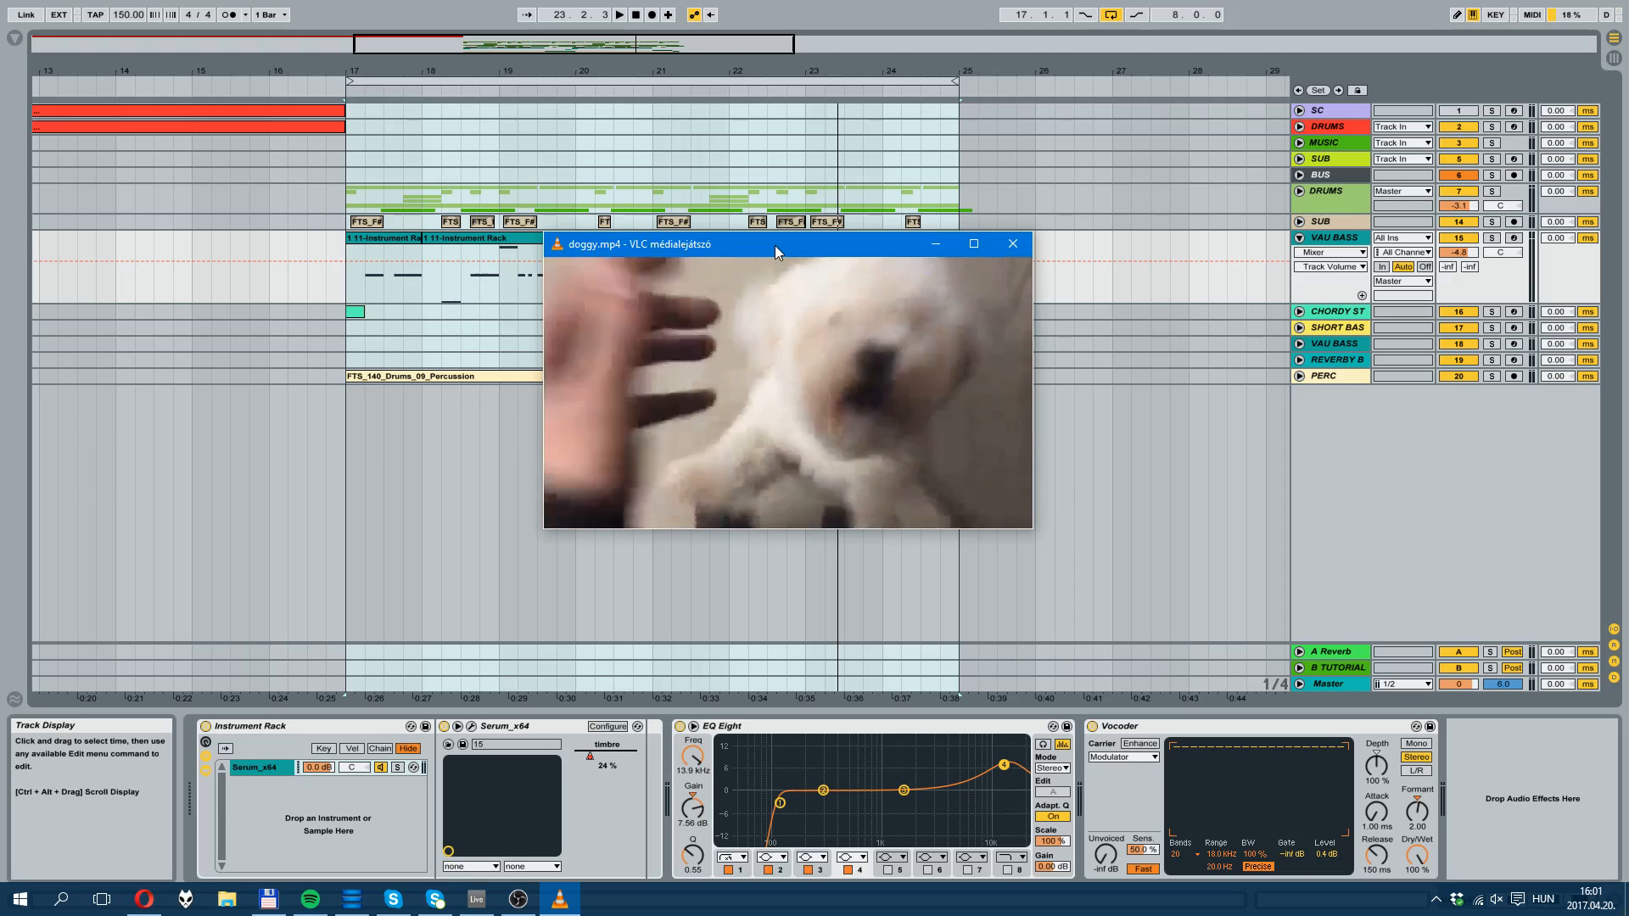
left_click(1010, 246)
Step: Fold the VAU BASS track and play the looped section that starts at bar 17
left_click(658, 68)
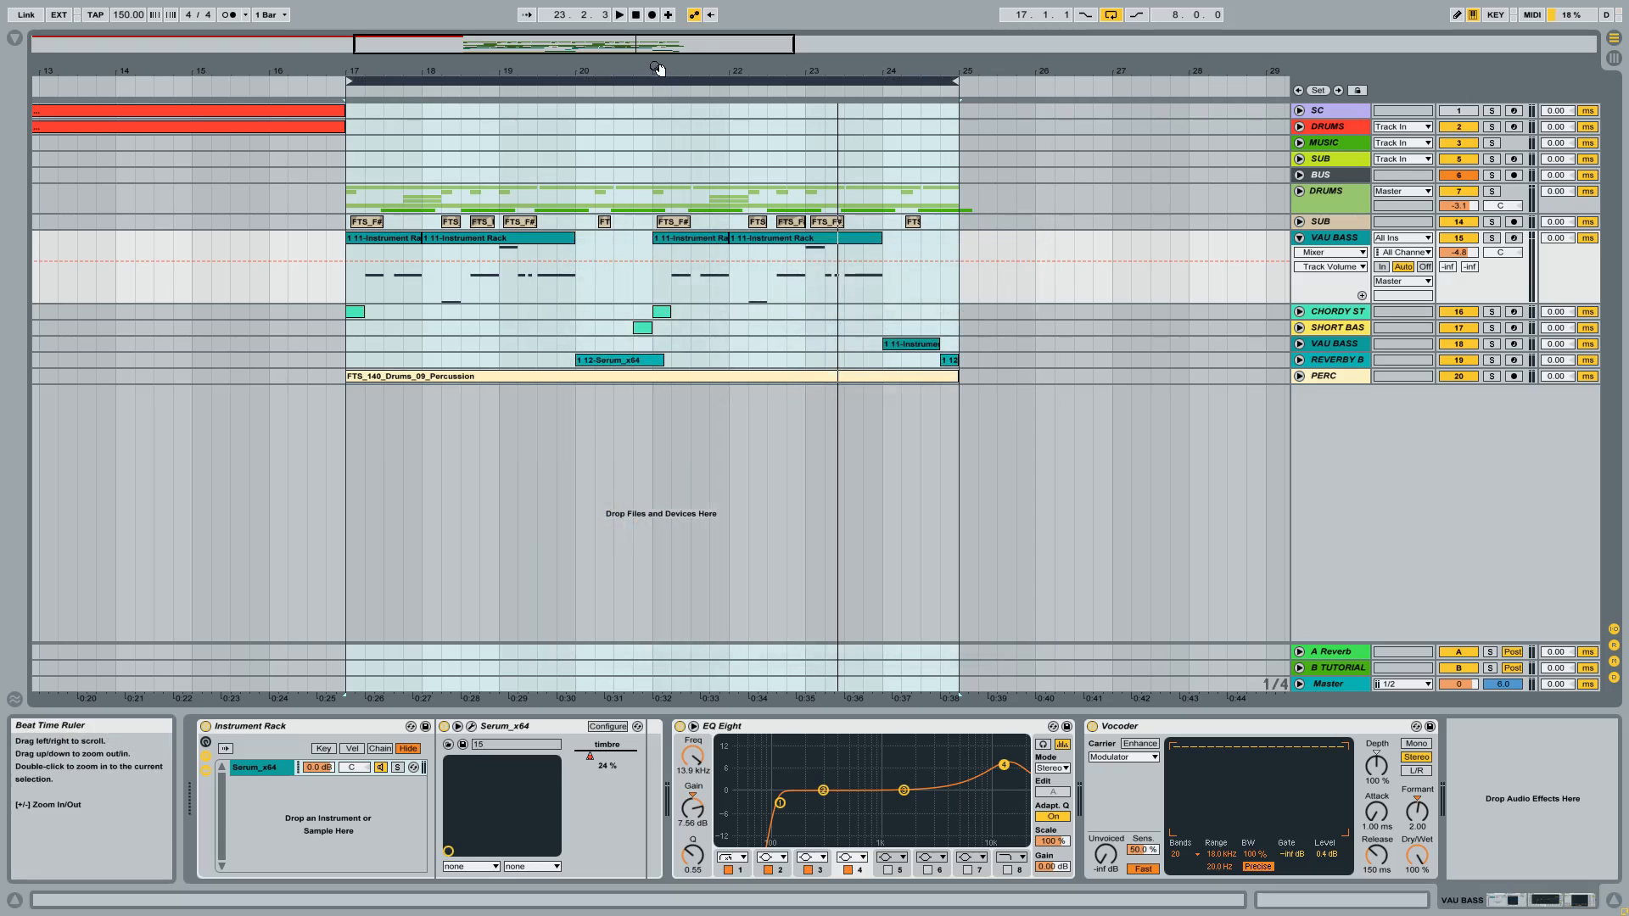
left_click_drag(658, 68, 662, 68)
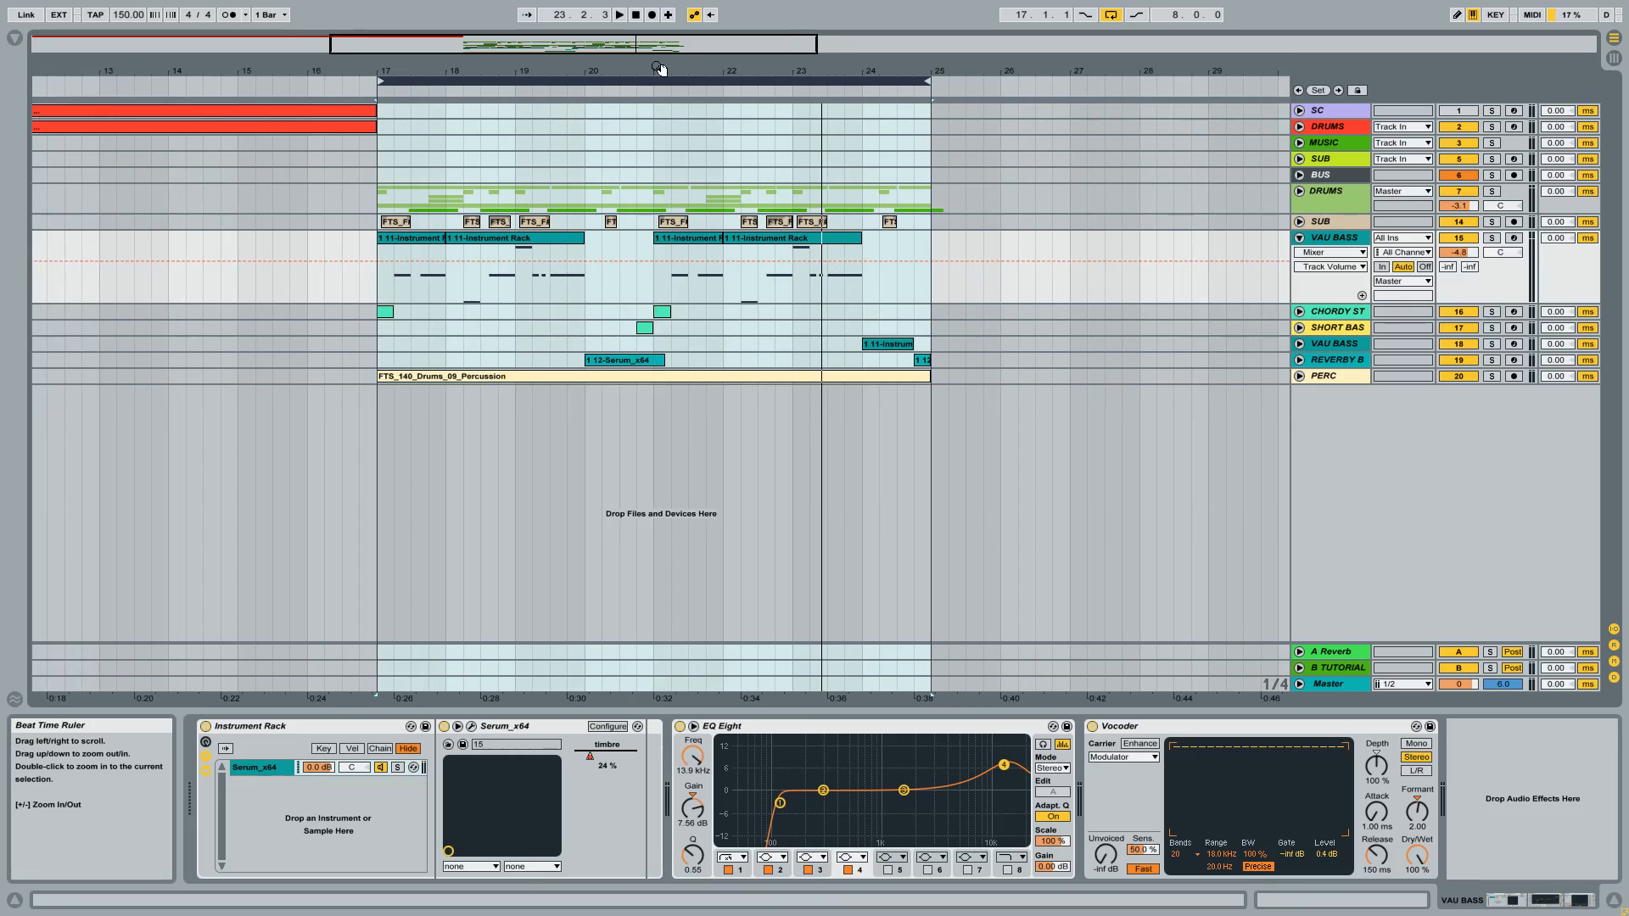
left_click_drag(651, 68, 652, 92)
left_click(1299, 242)
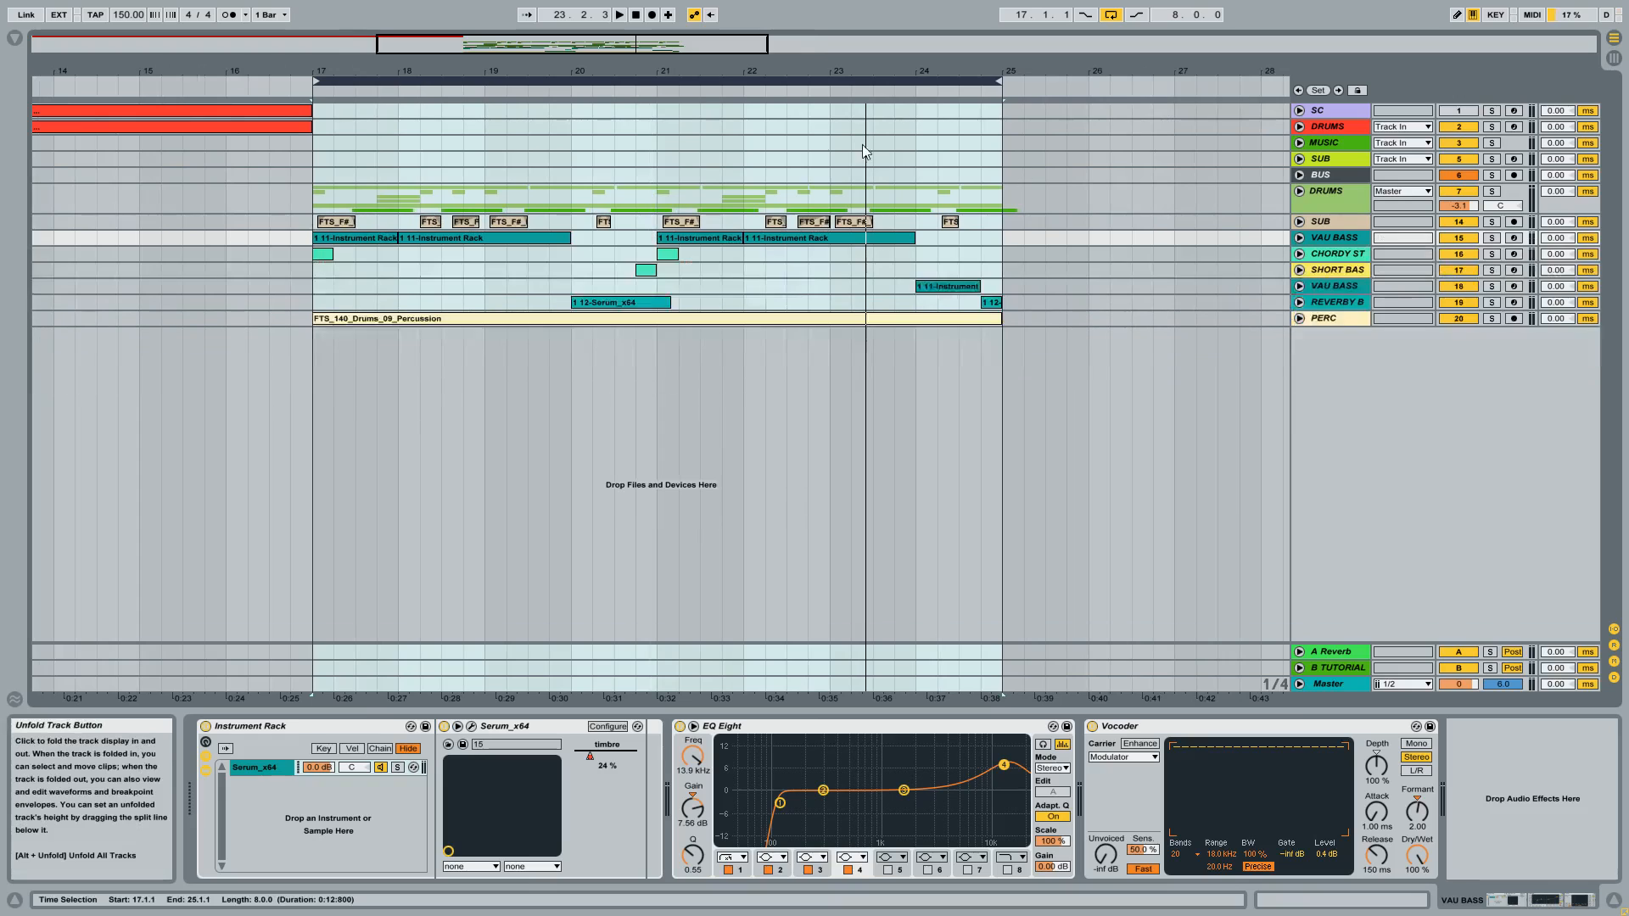
key("space")
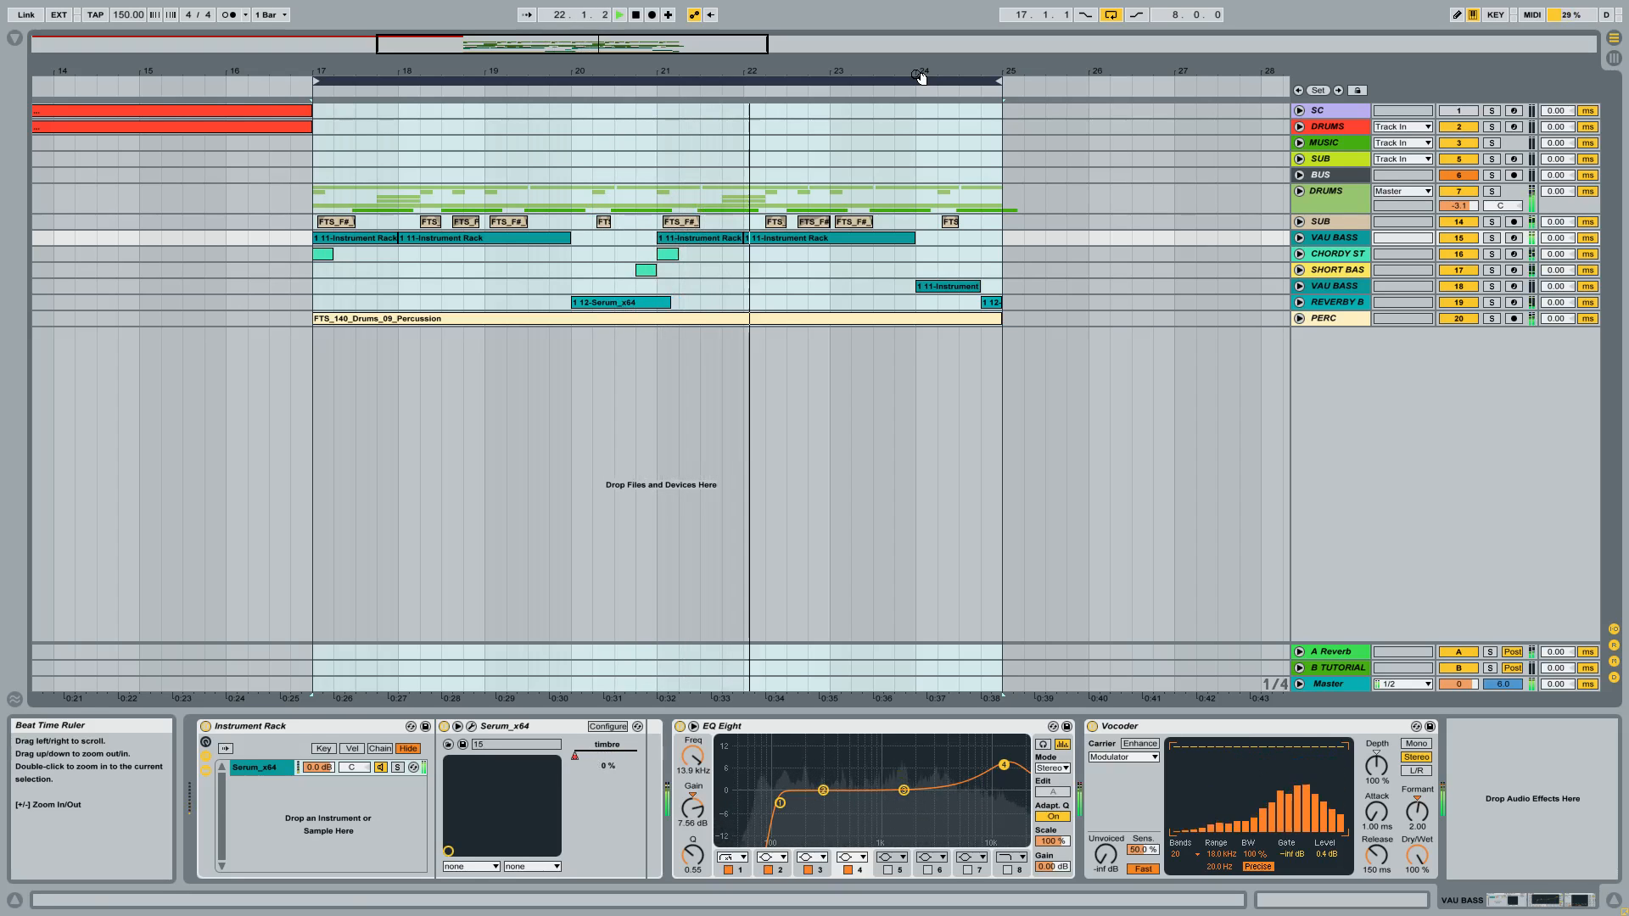
Step: Unfold the VAU BASS track, solo it and arm it for recording
left_click(1300, 240)
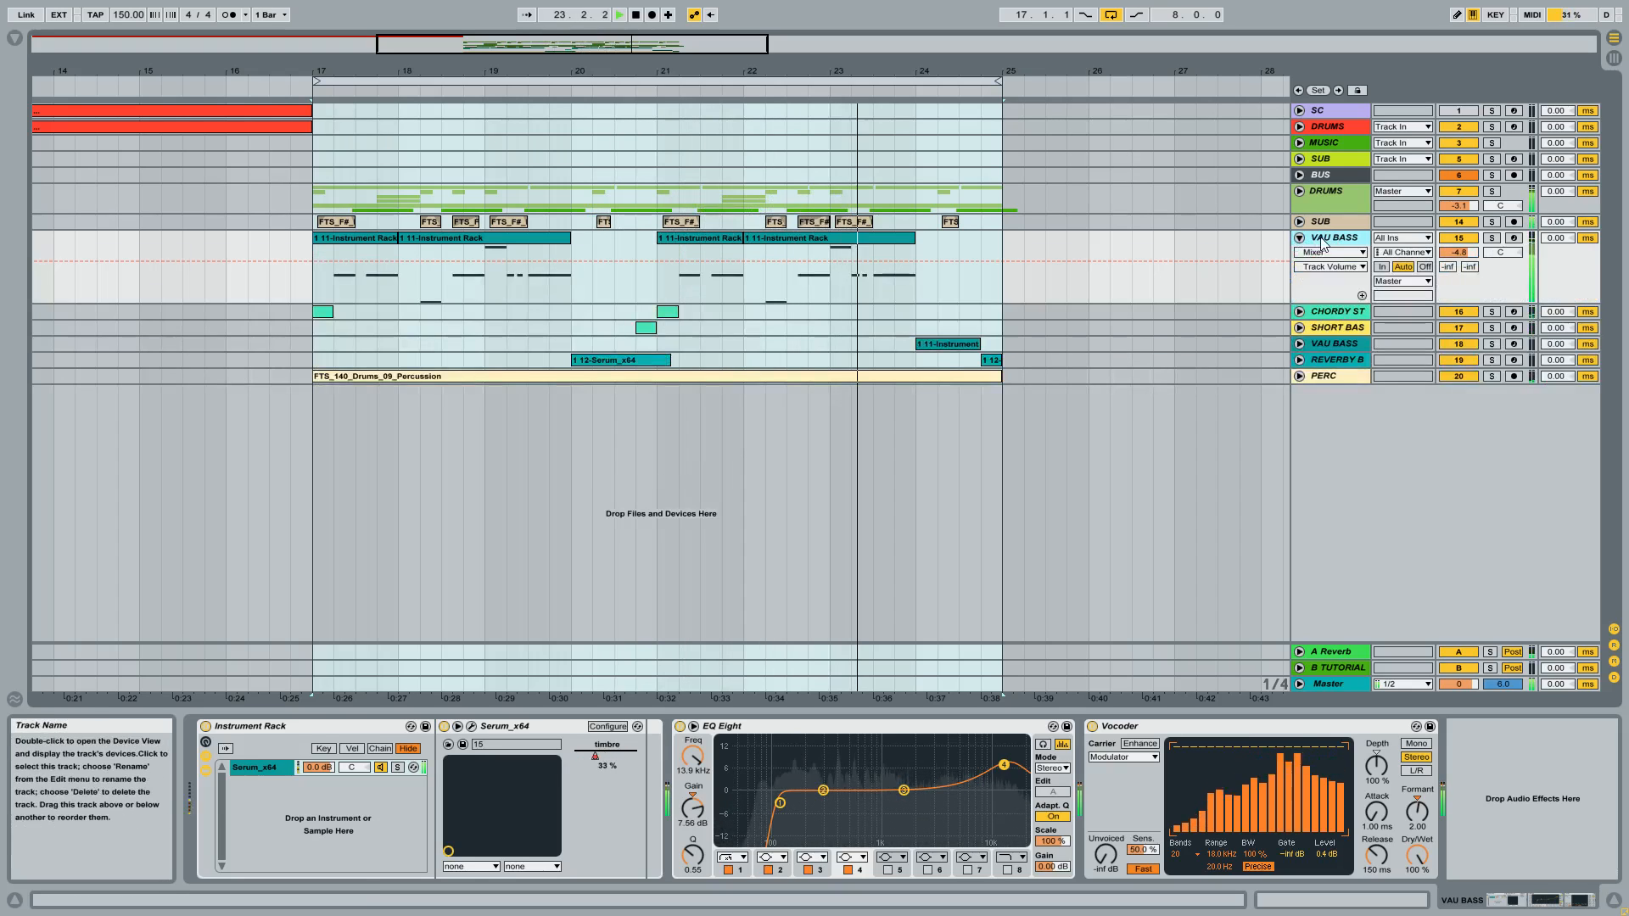
left_click(1493, 239)
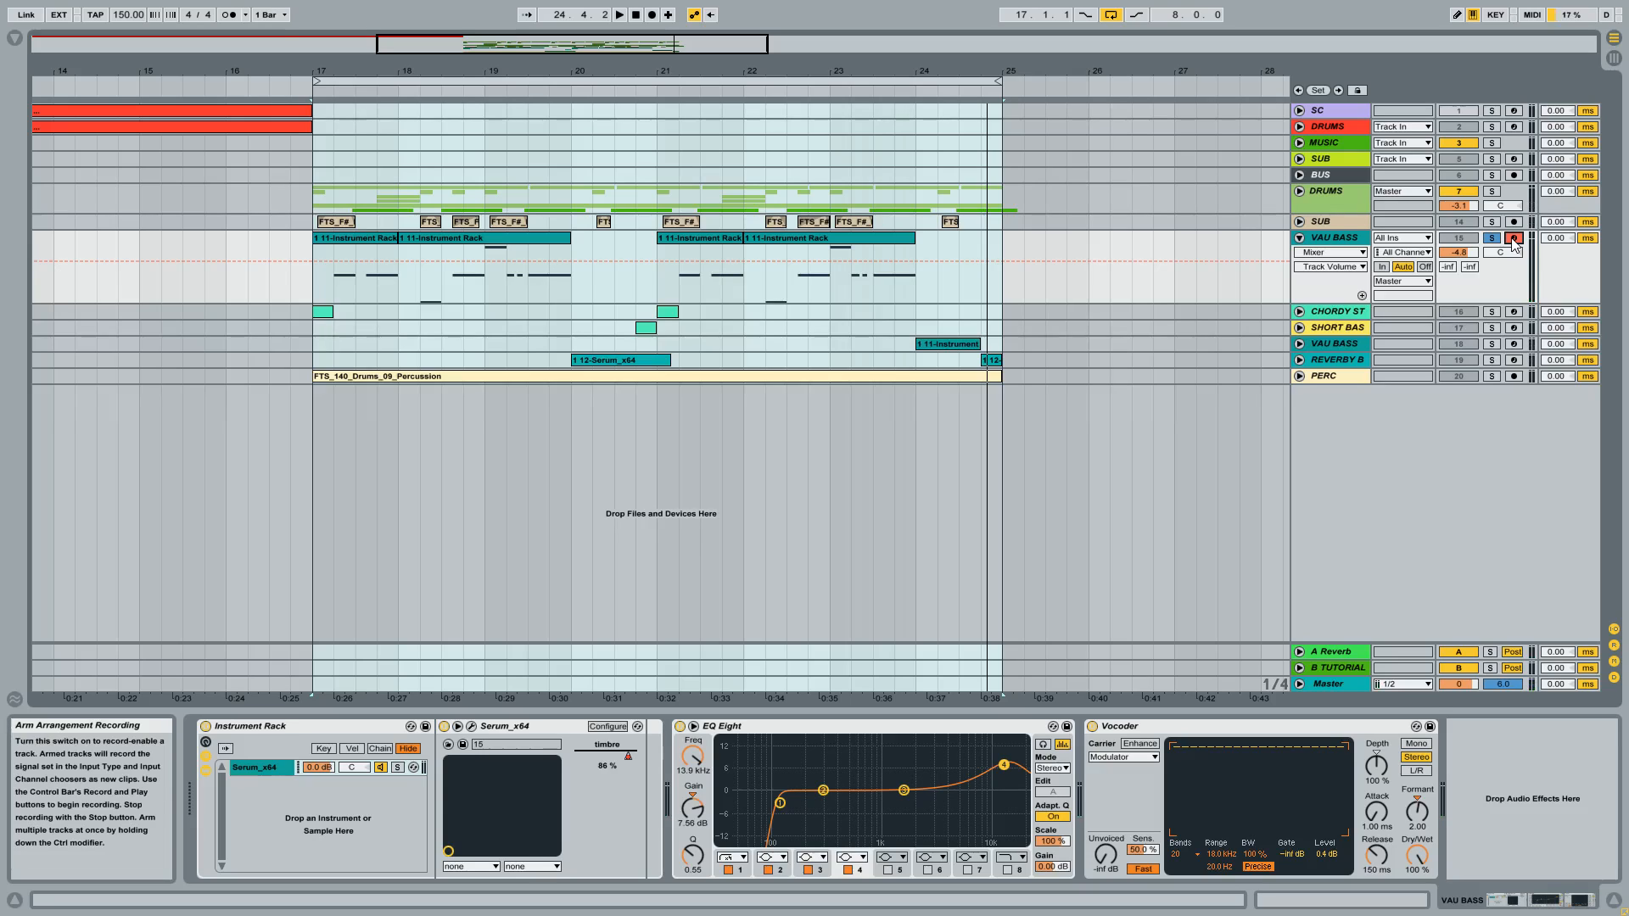
key("t")
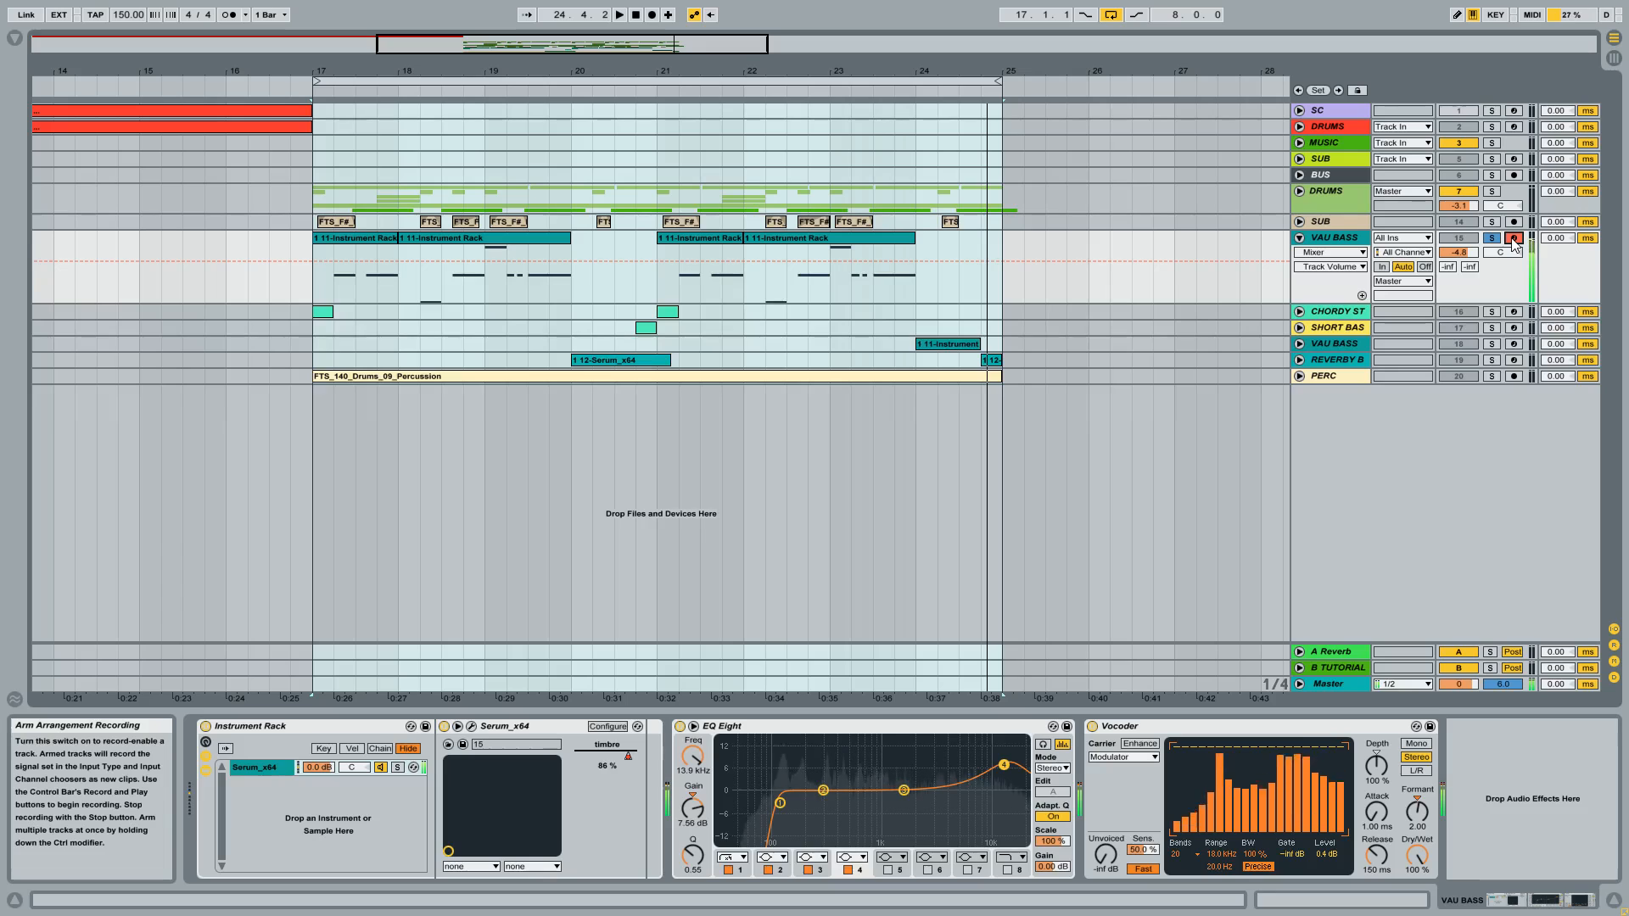
Step: Open the Serum instrument on VAU BASS and look through the Camille - Bass House Cymatics Tables wavetables for oscillator B
left_click(471, 729)
left_click_drag(509, 158, 757, 141)
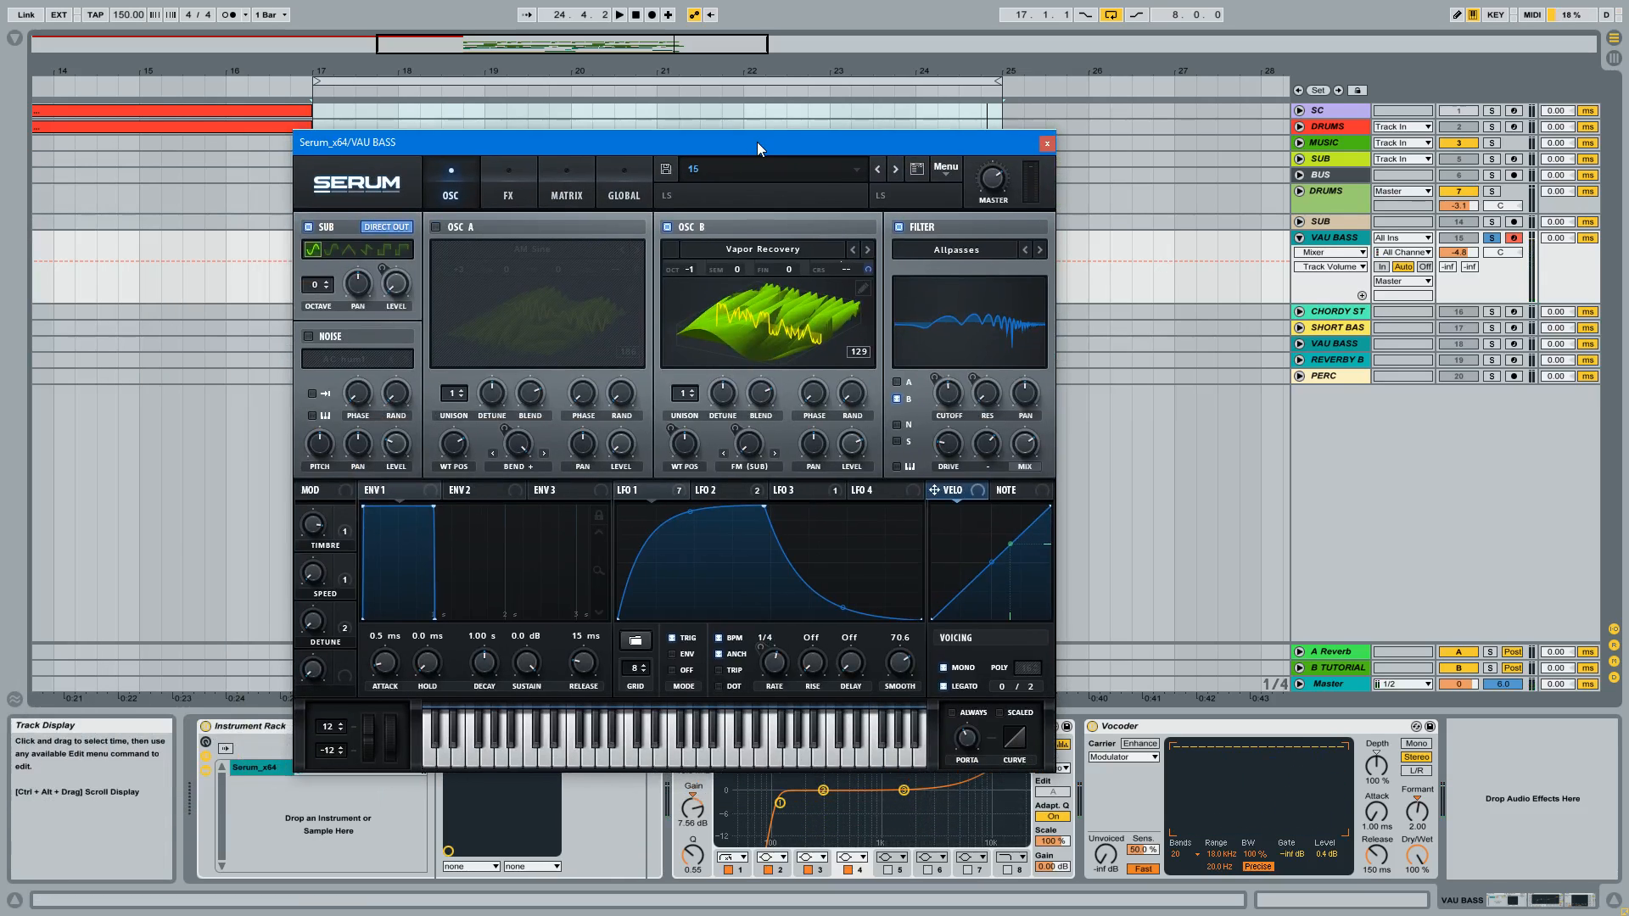
left_click(782, 248)
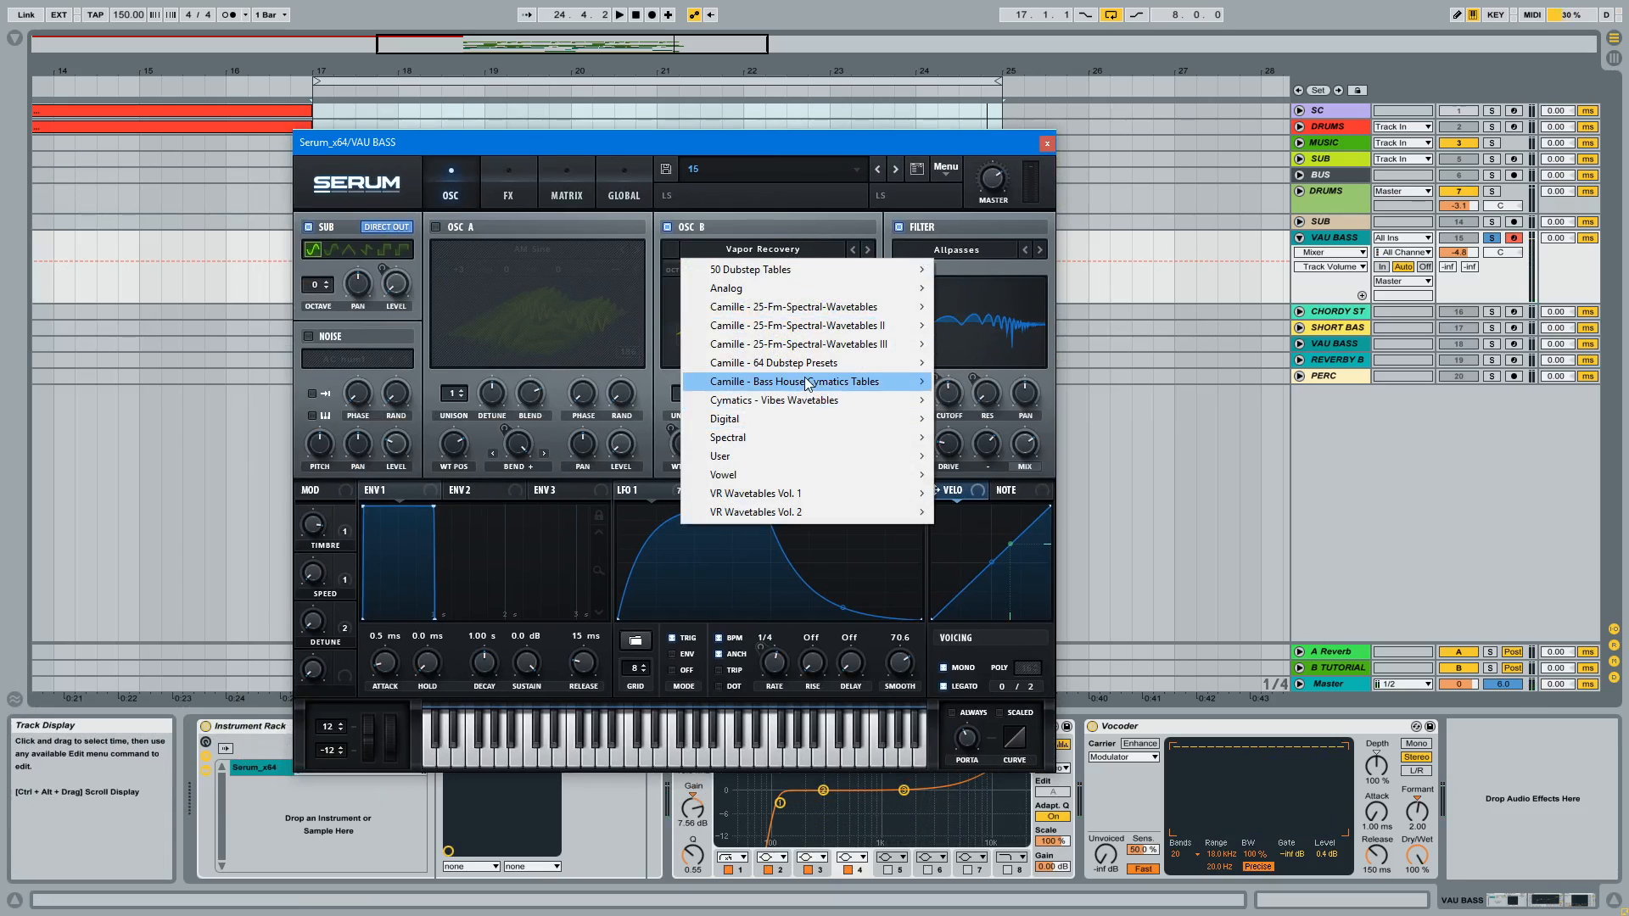
mouse_move(801, 387)
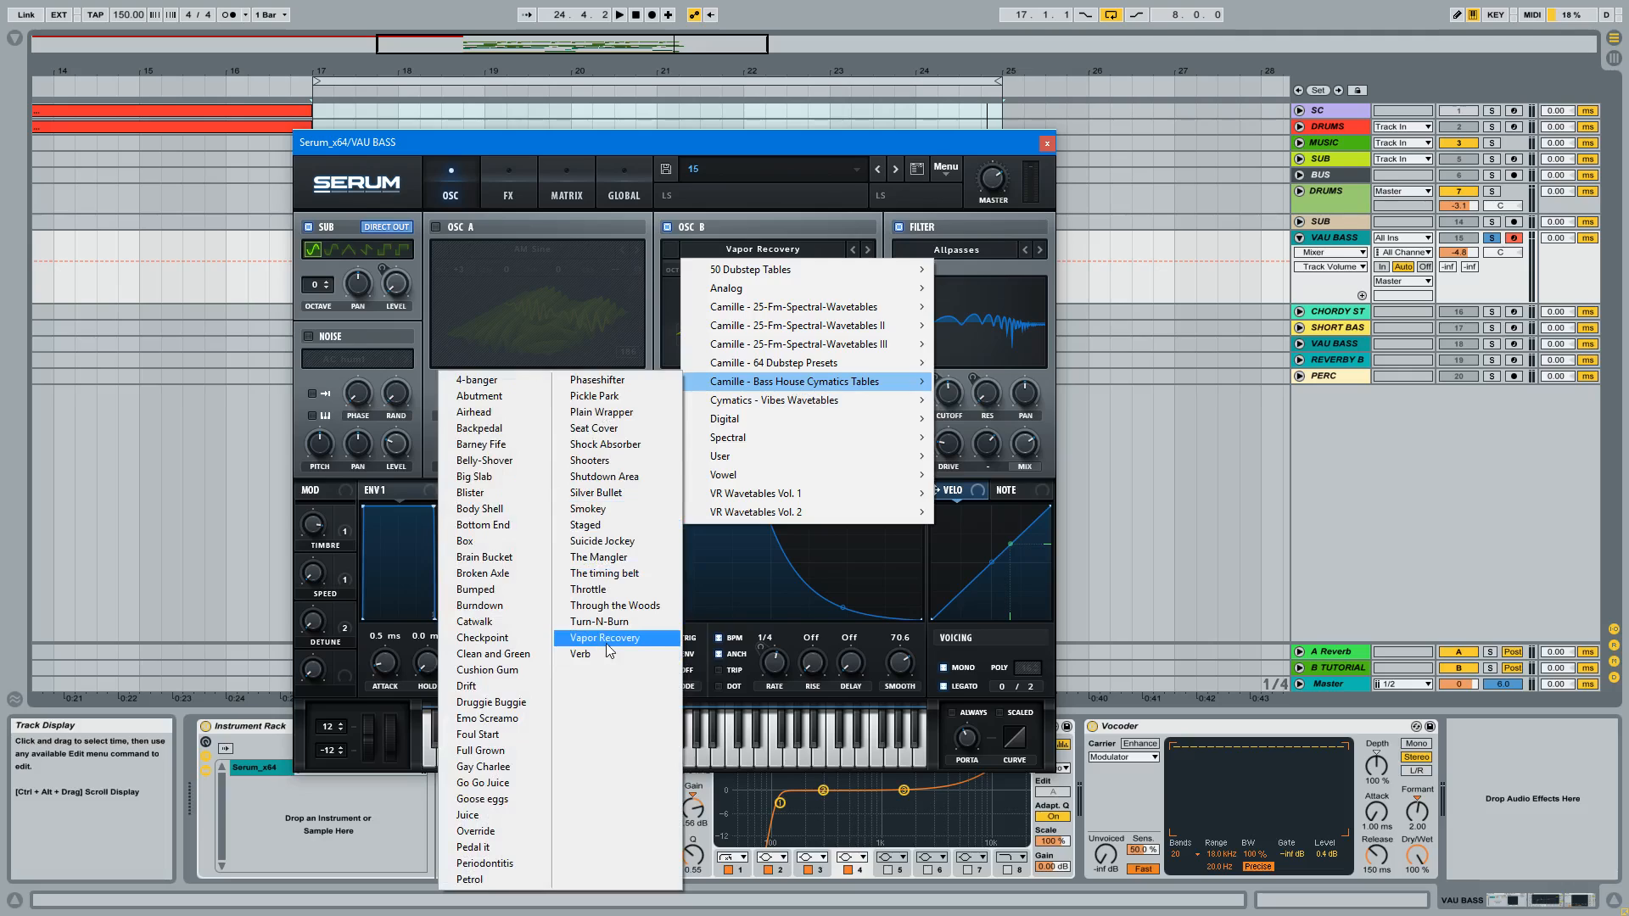
left_click(762, 134)
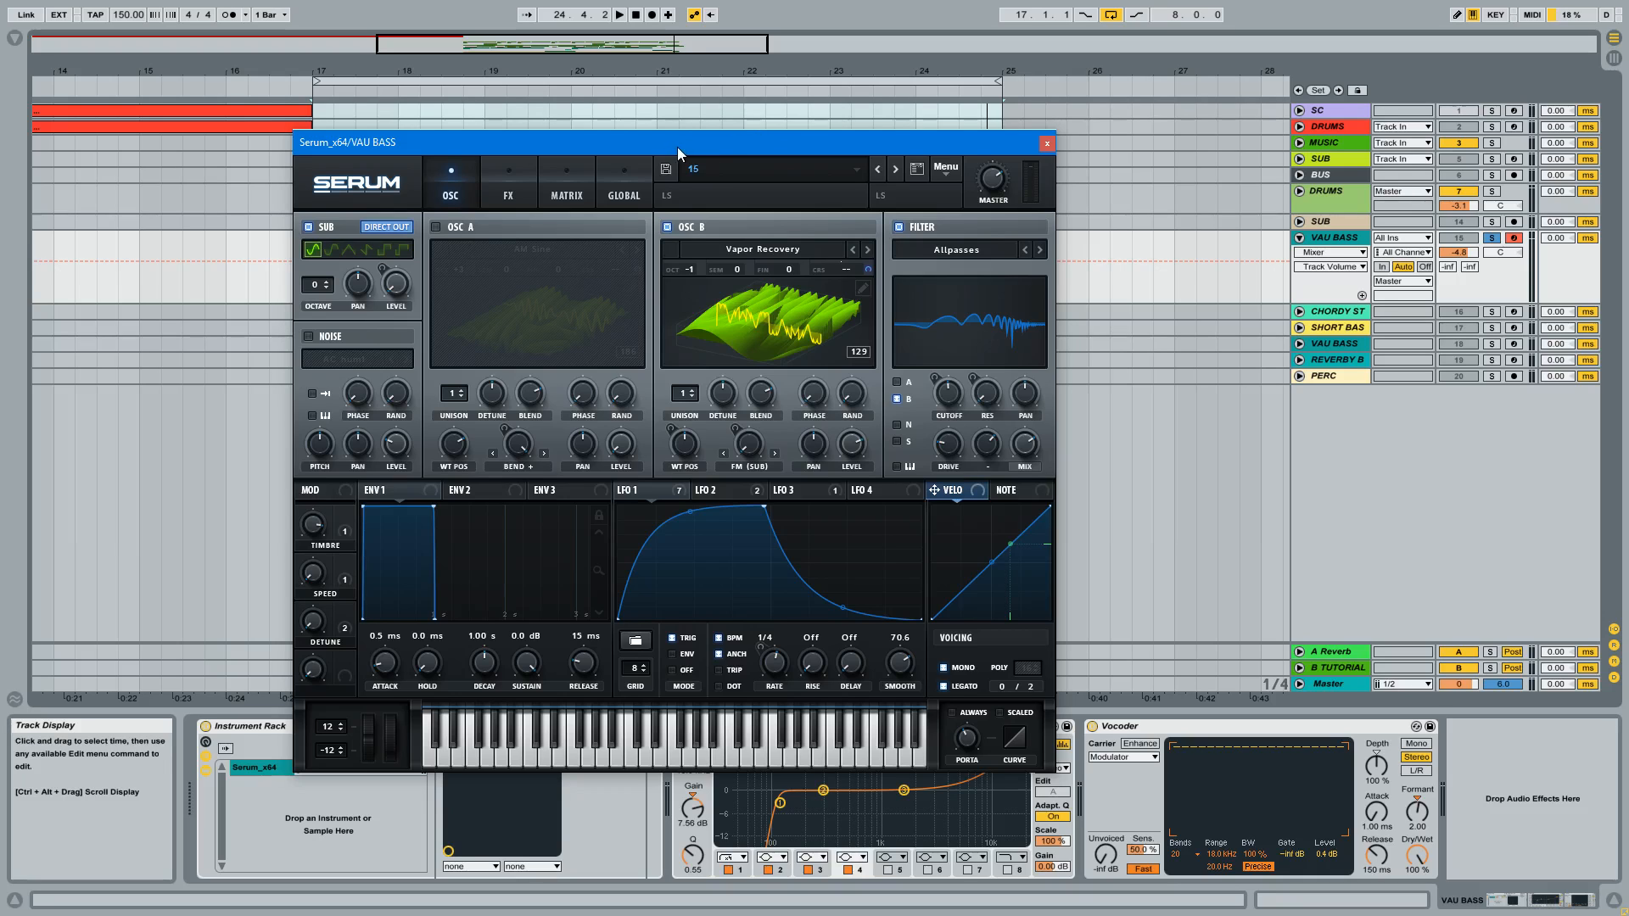
left_click_drag(696, 146, 747, 211)
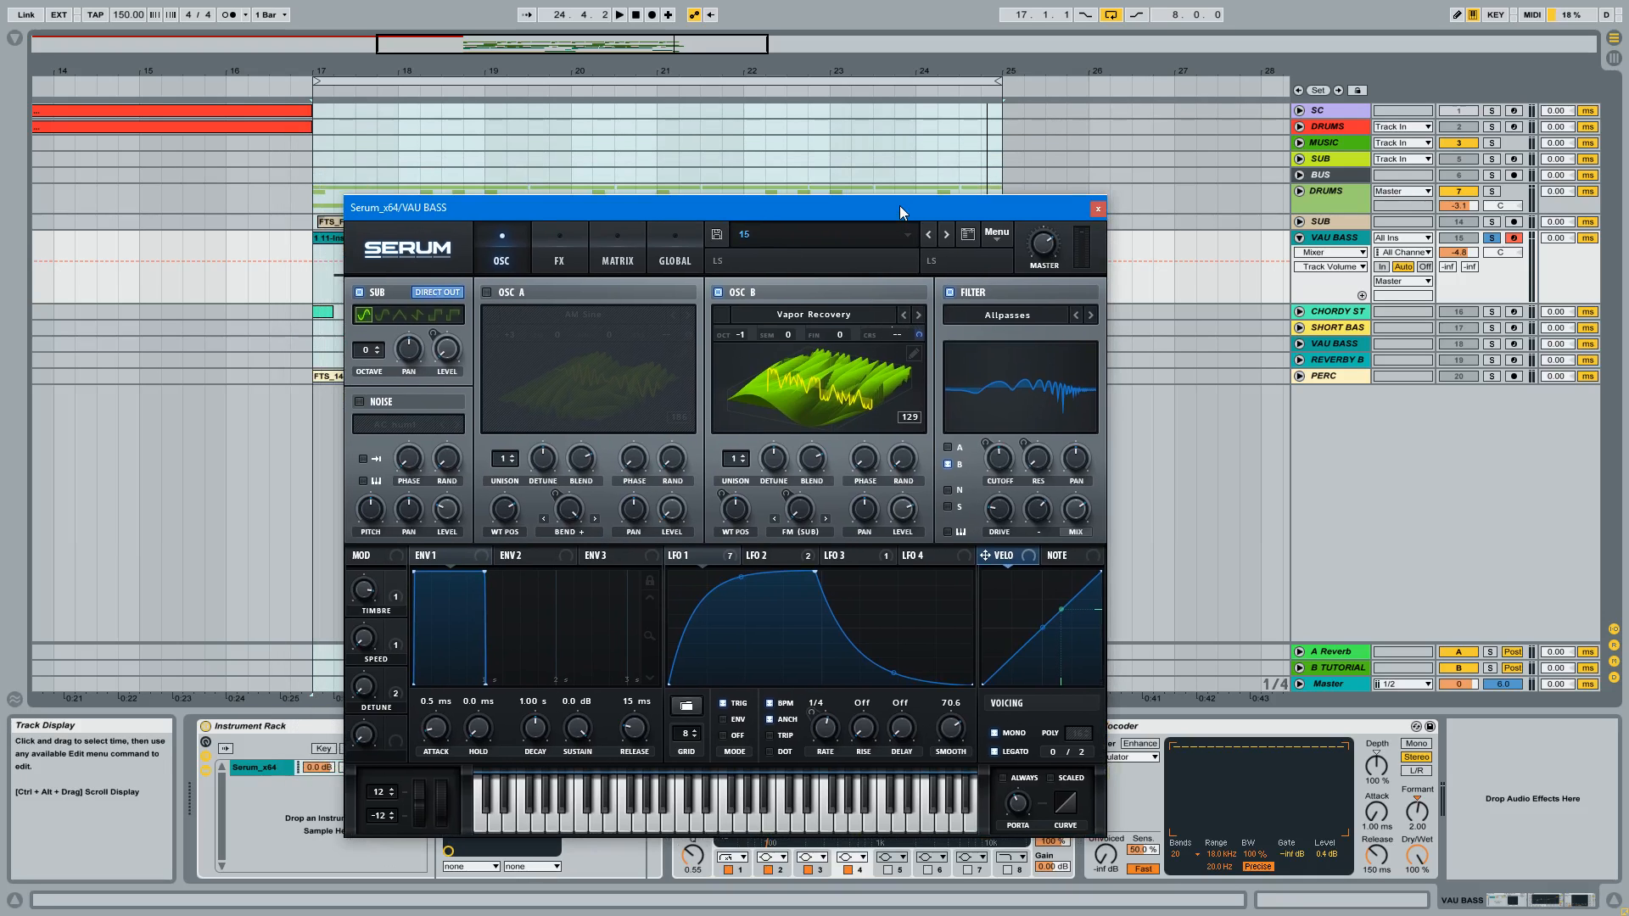
left_click_drag(899, 205, 837, 160)
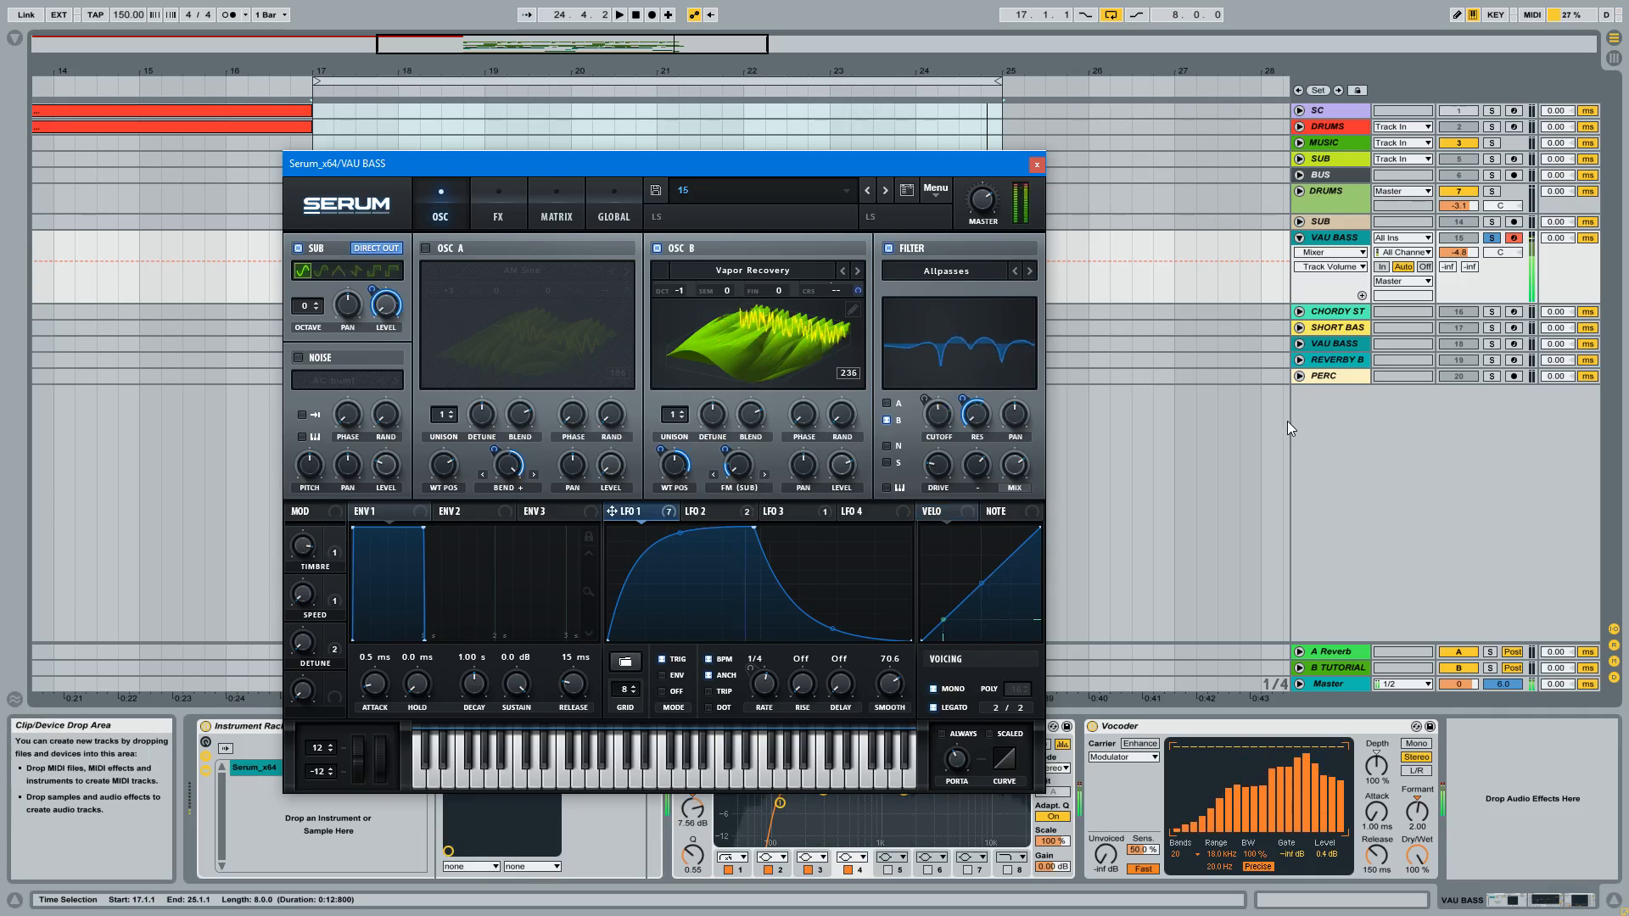
Step: Inspect the LFO 1 modulation on oscillator B's FM (Sub) warp and its wavetable position
right_click(738, 458)
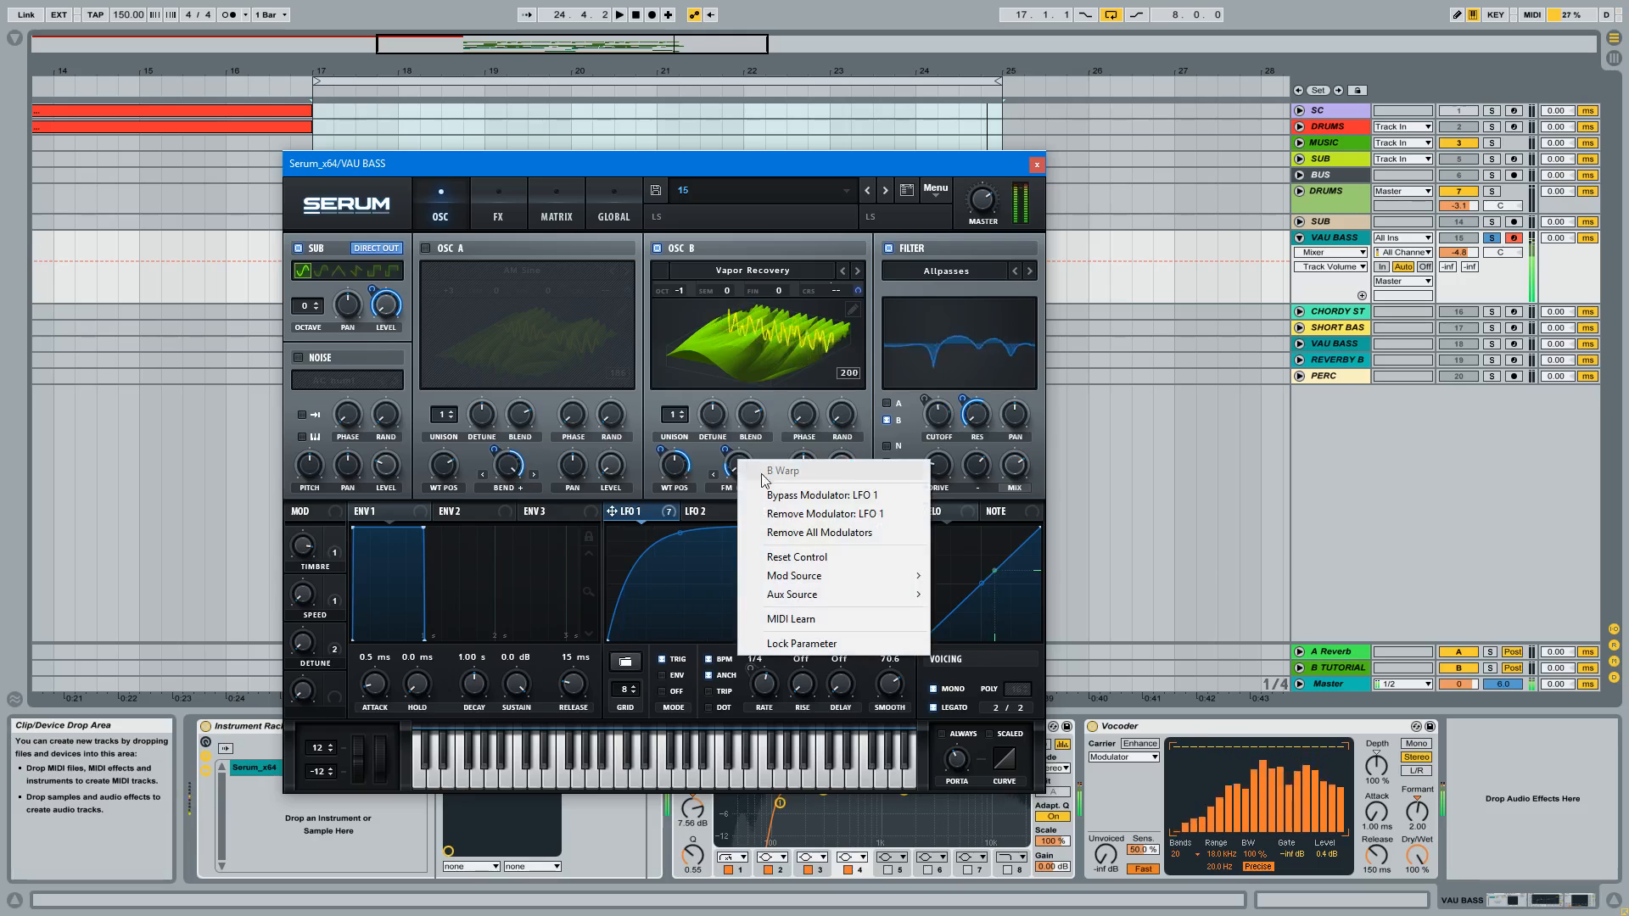
left_click(806, 532)
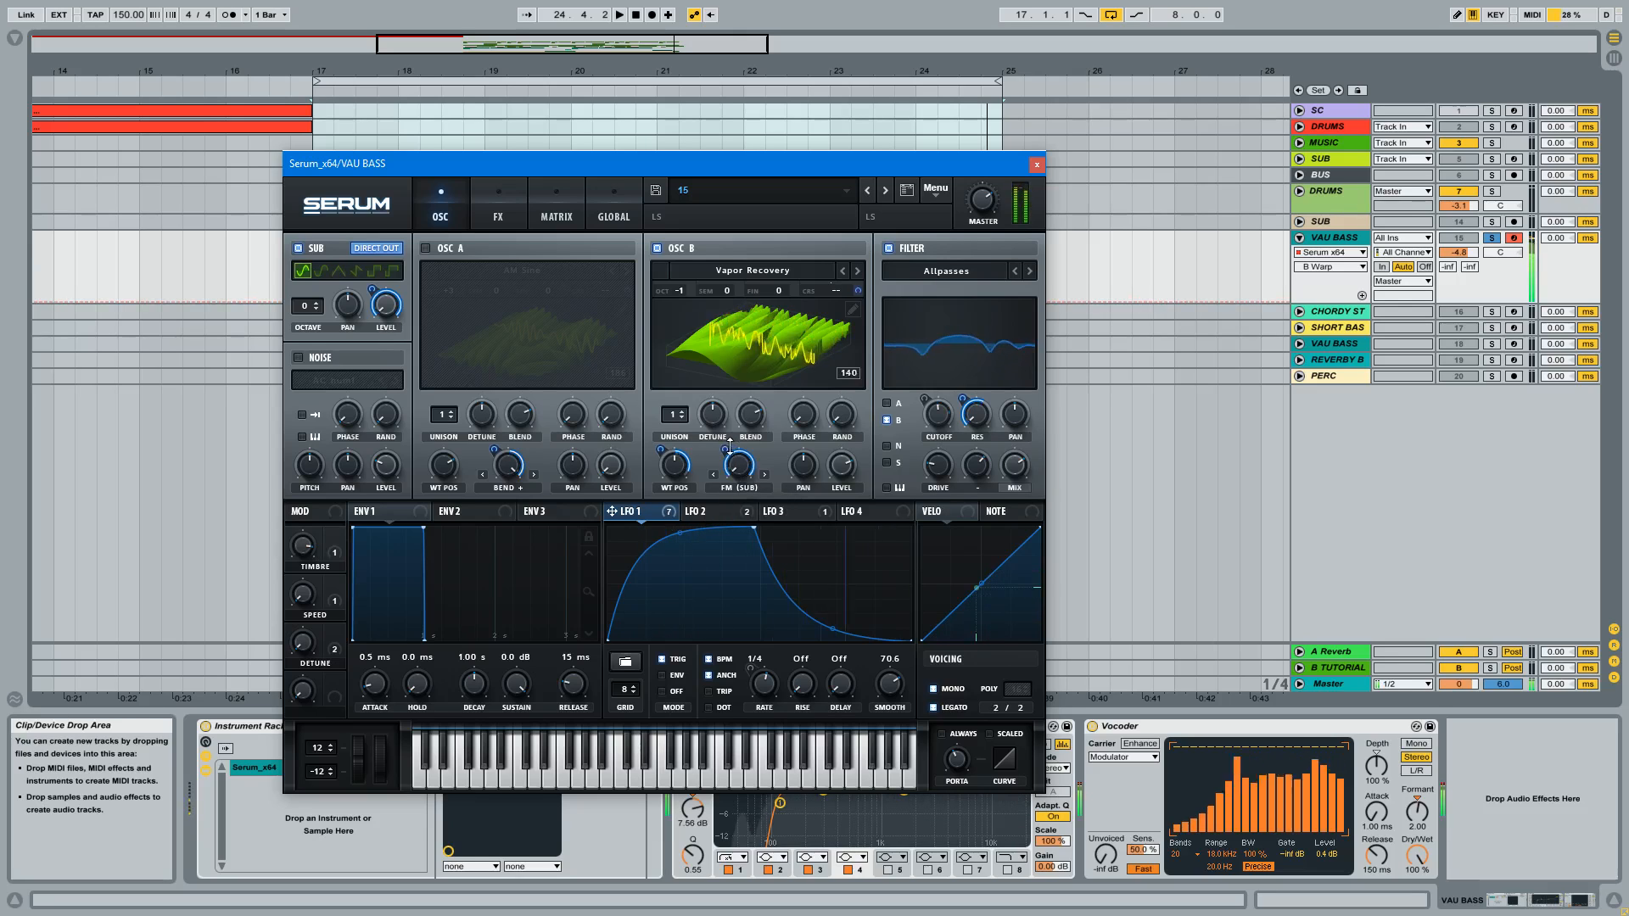
left_click_drag(612, 511, 739, 465)
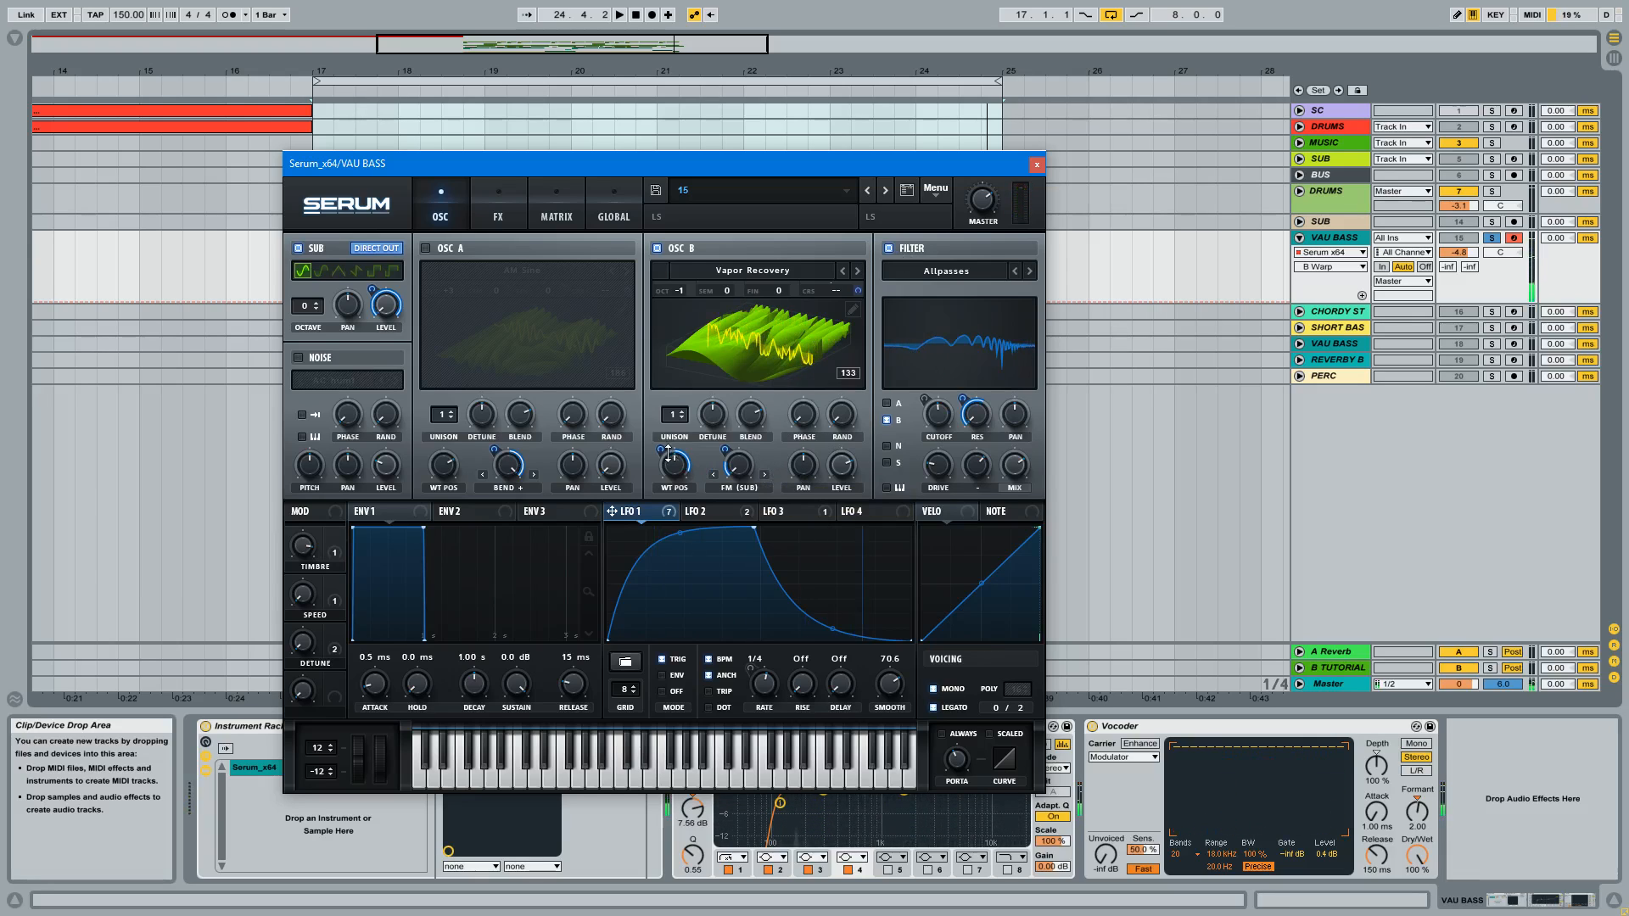
left_click_drag(678, 472, 674, 482)
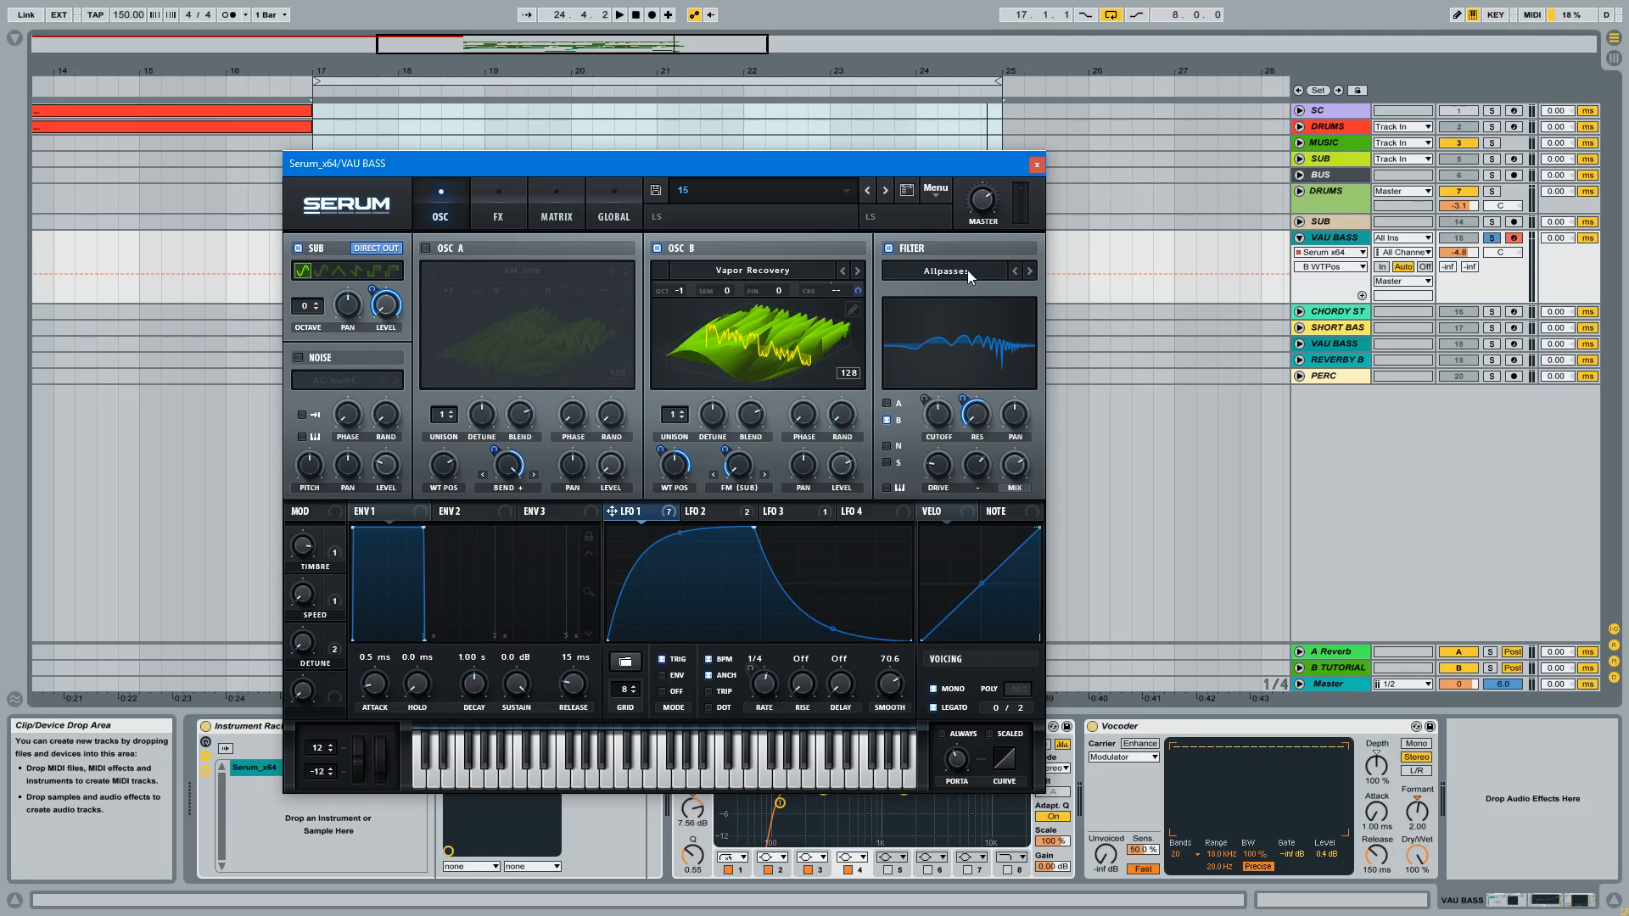
Step: Switch Serum's Allpasses filter off and back on to compare the sound
left_click(890, 248)
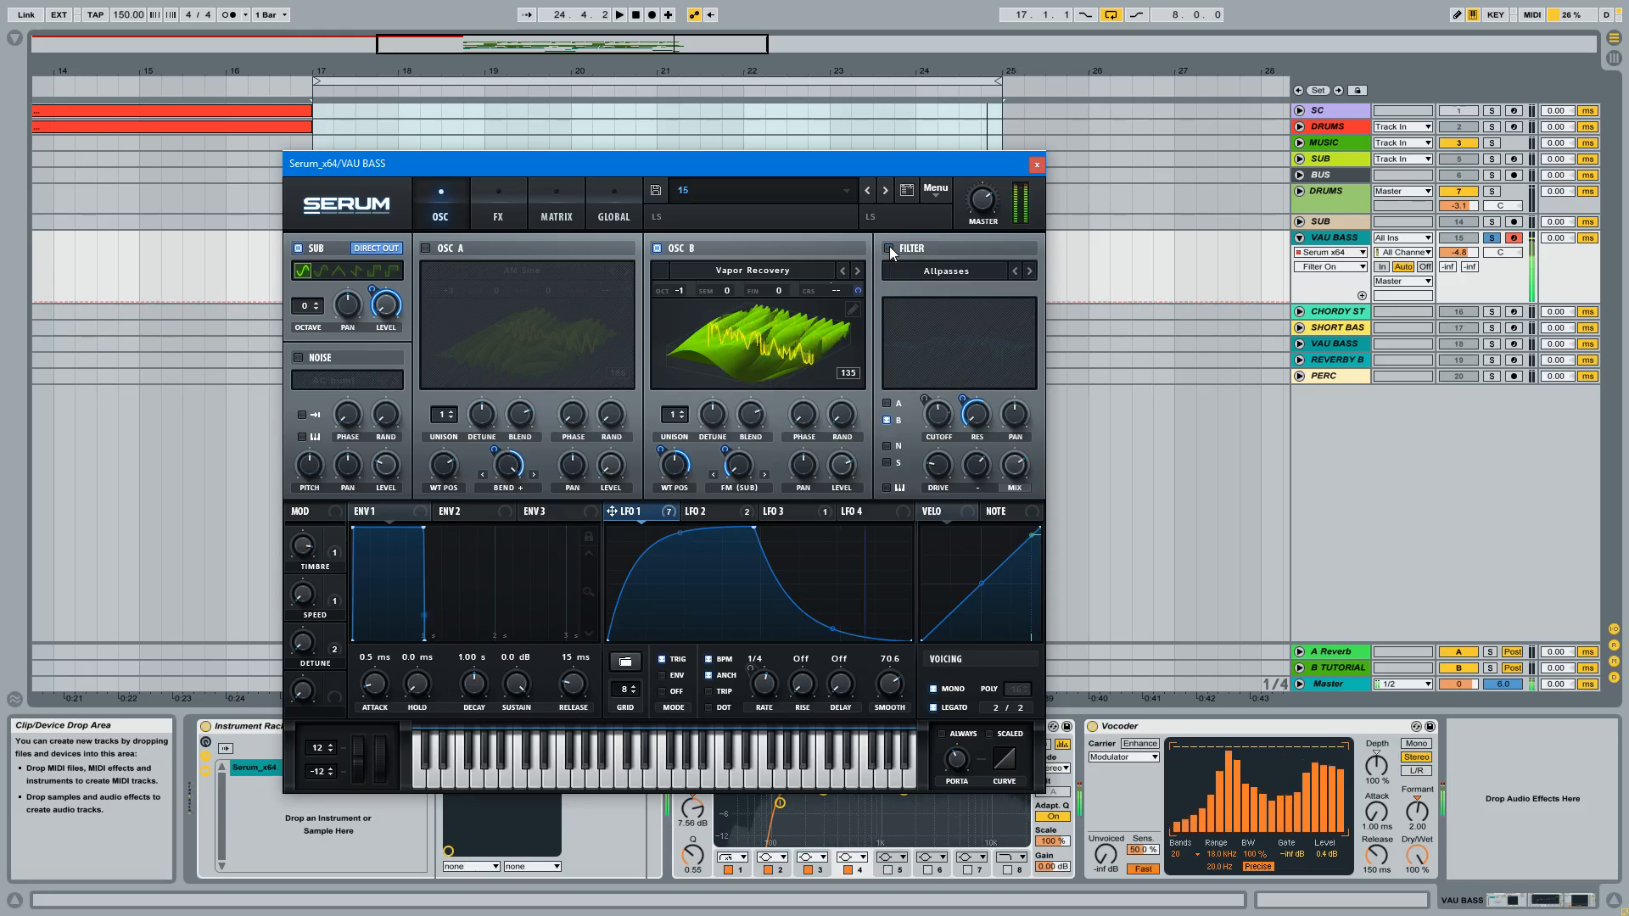
left_click(889, 247)
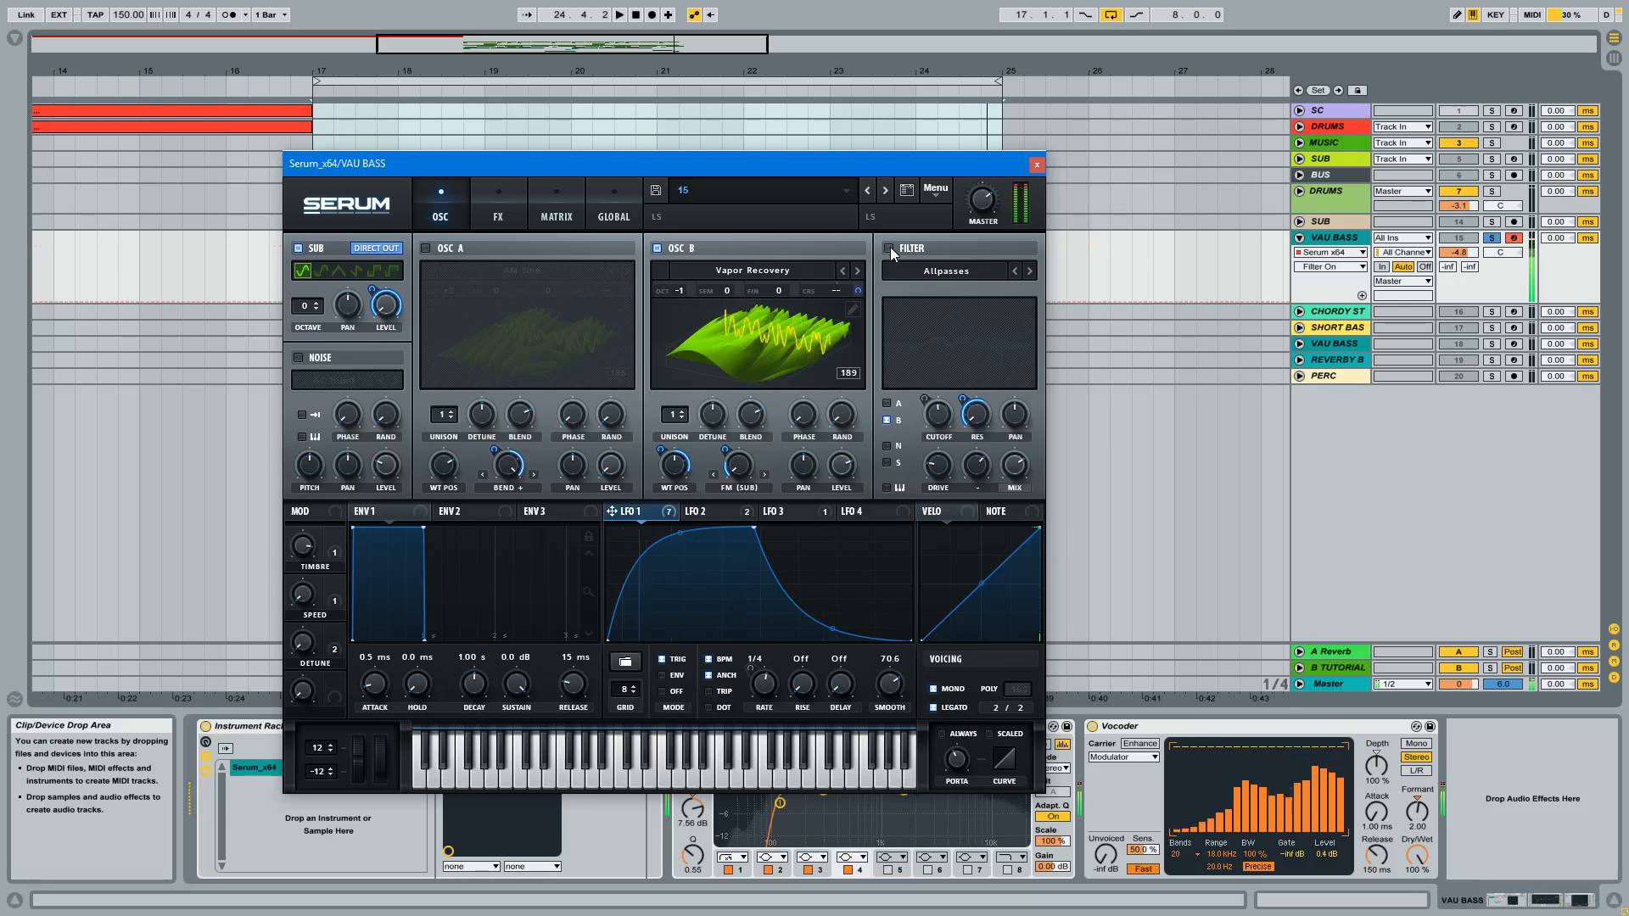
left_click(889, 248)
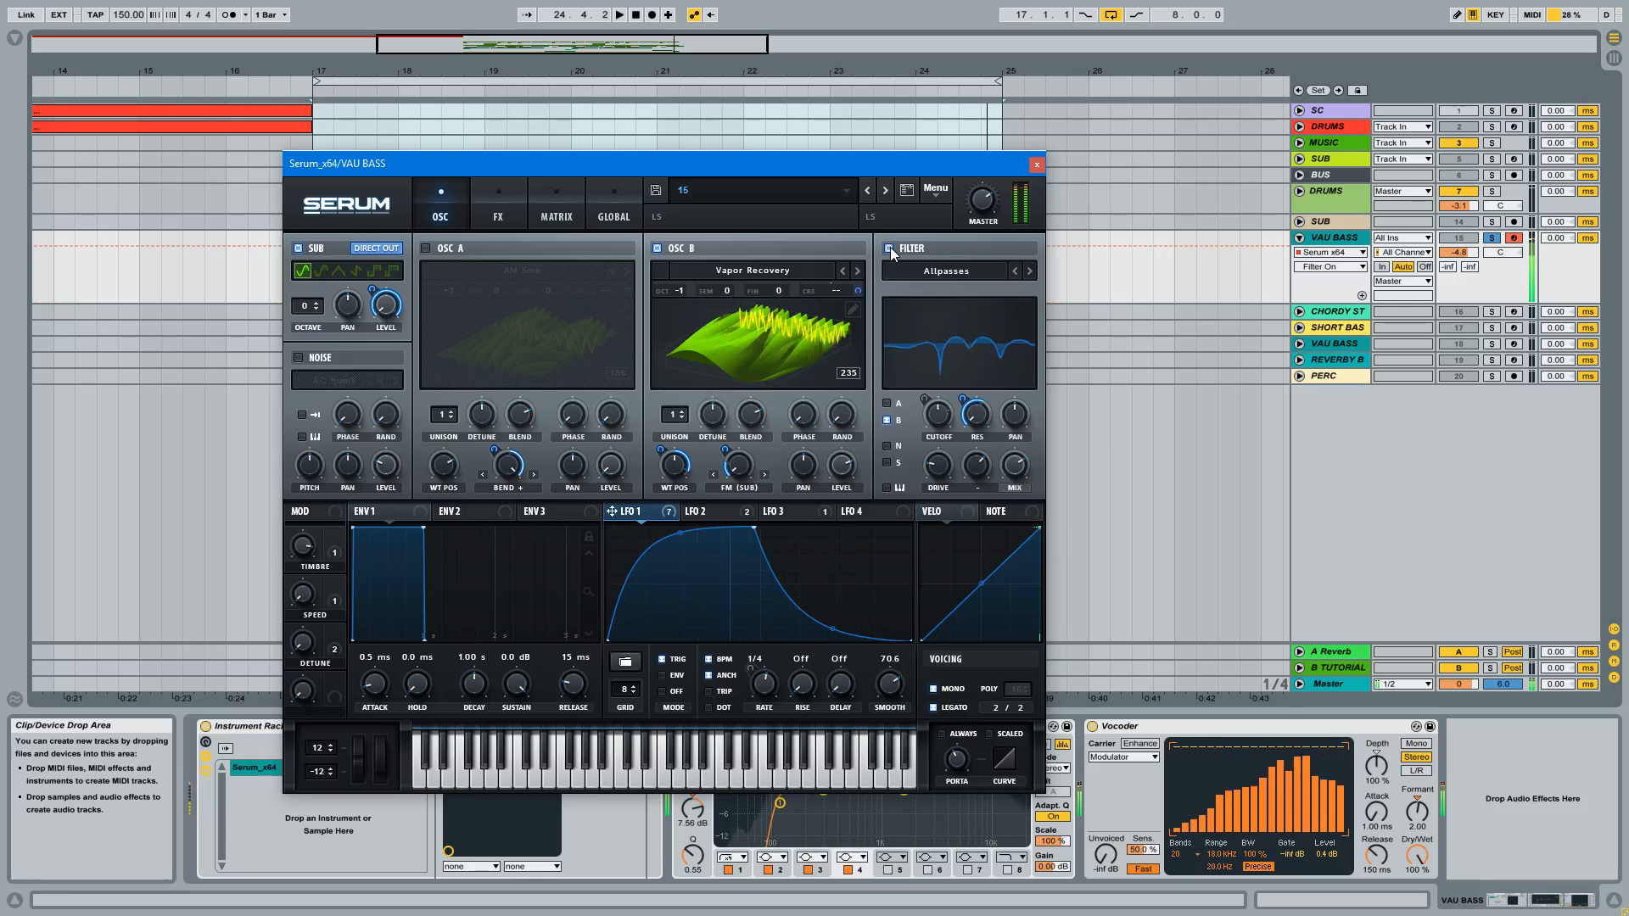
Step: Examine Serum's effects chain, including the modulators on the EQ's high-band frequency and the filter, distortion, reverb and compressor settings
left_click_drag(869, 160, 876, 98)
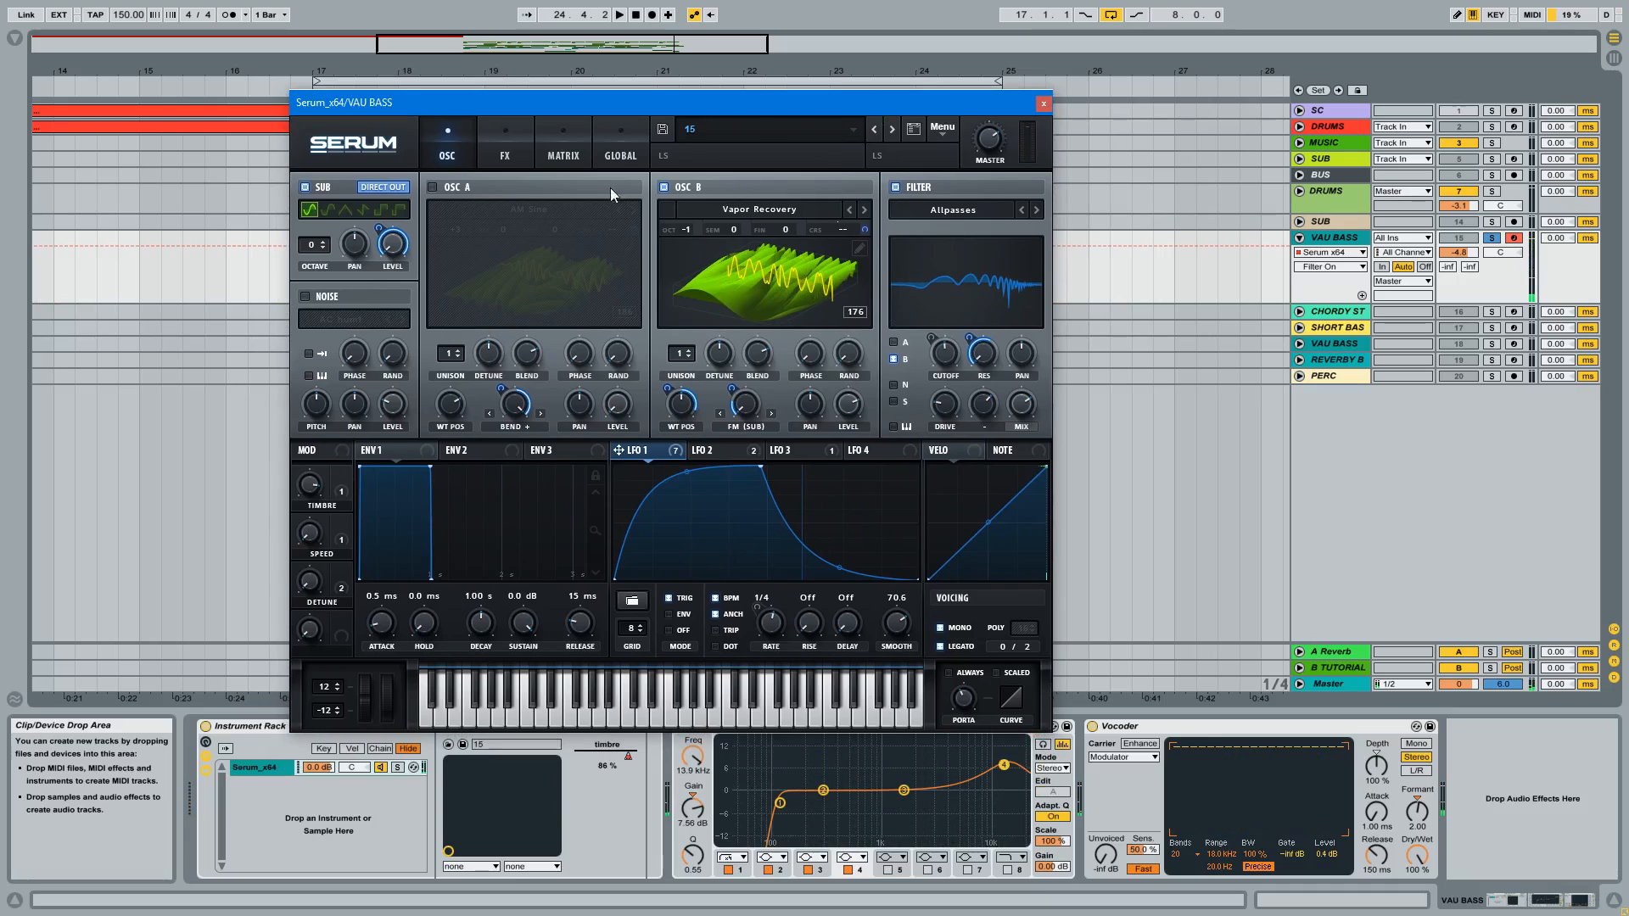
left_click(490, 121)
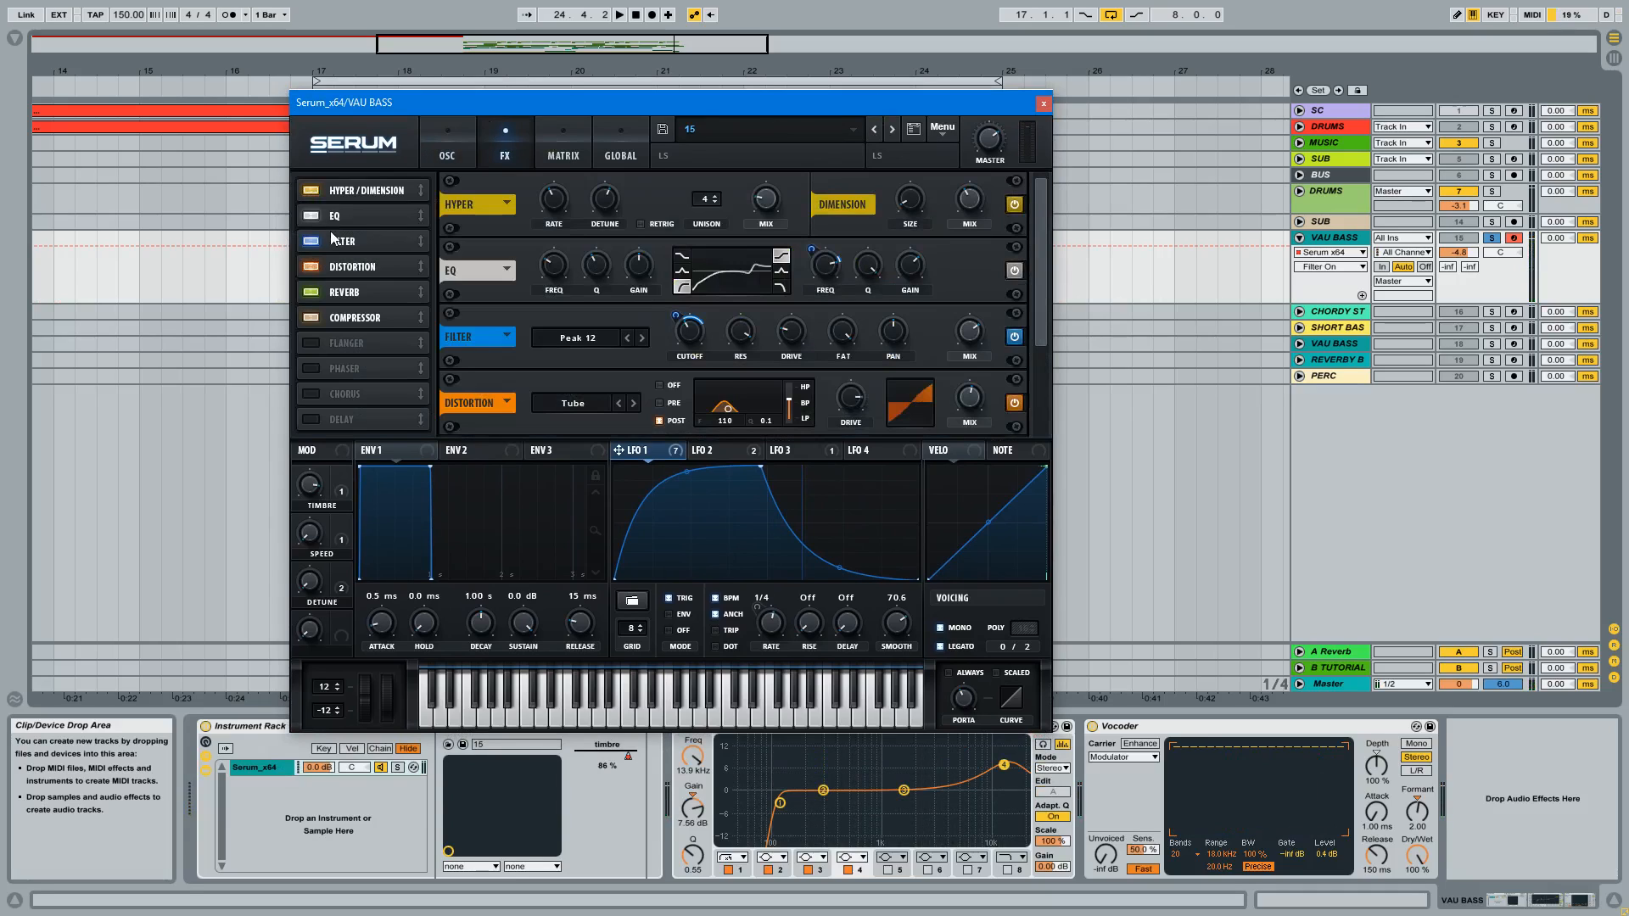
left_click(349, 212)
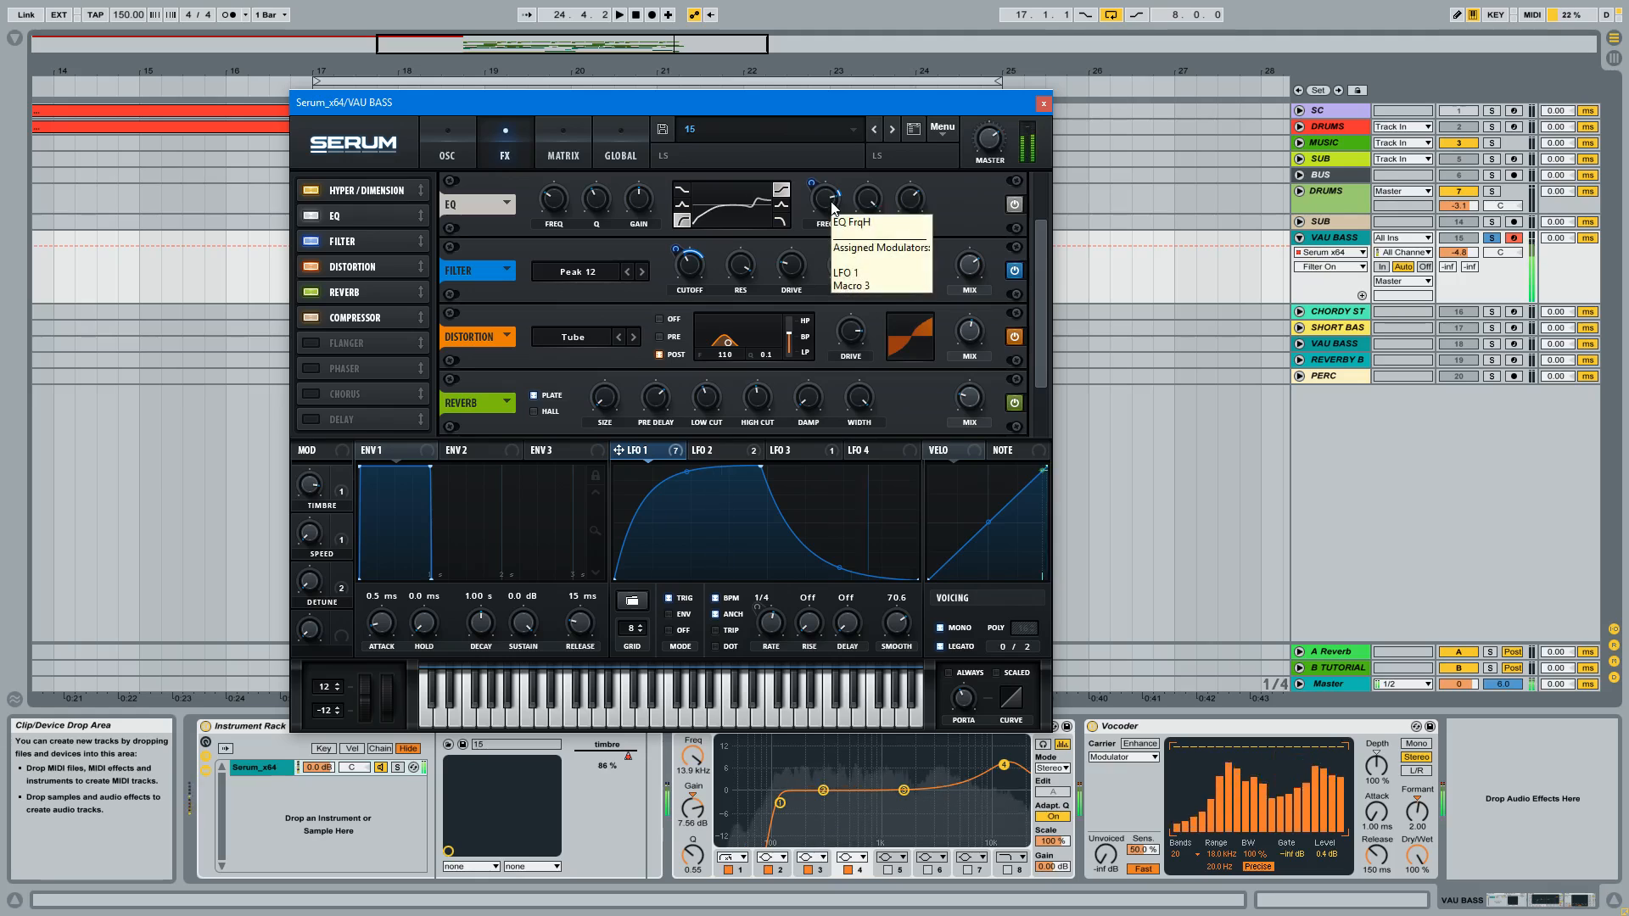
mouse_move(827, 200)
left_mouse_down()
mouse_move(838, 236)
mouse_move(819, 206)
left_mouse_up()
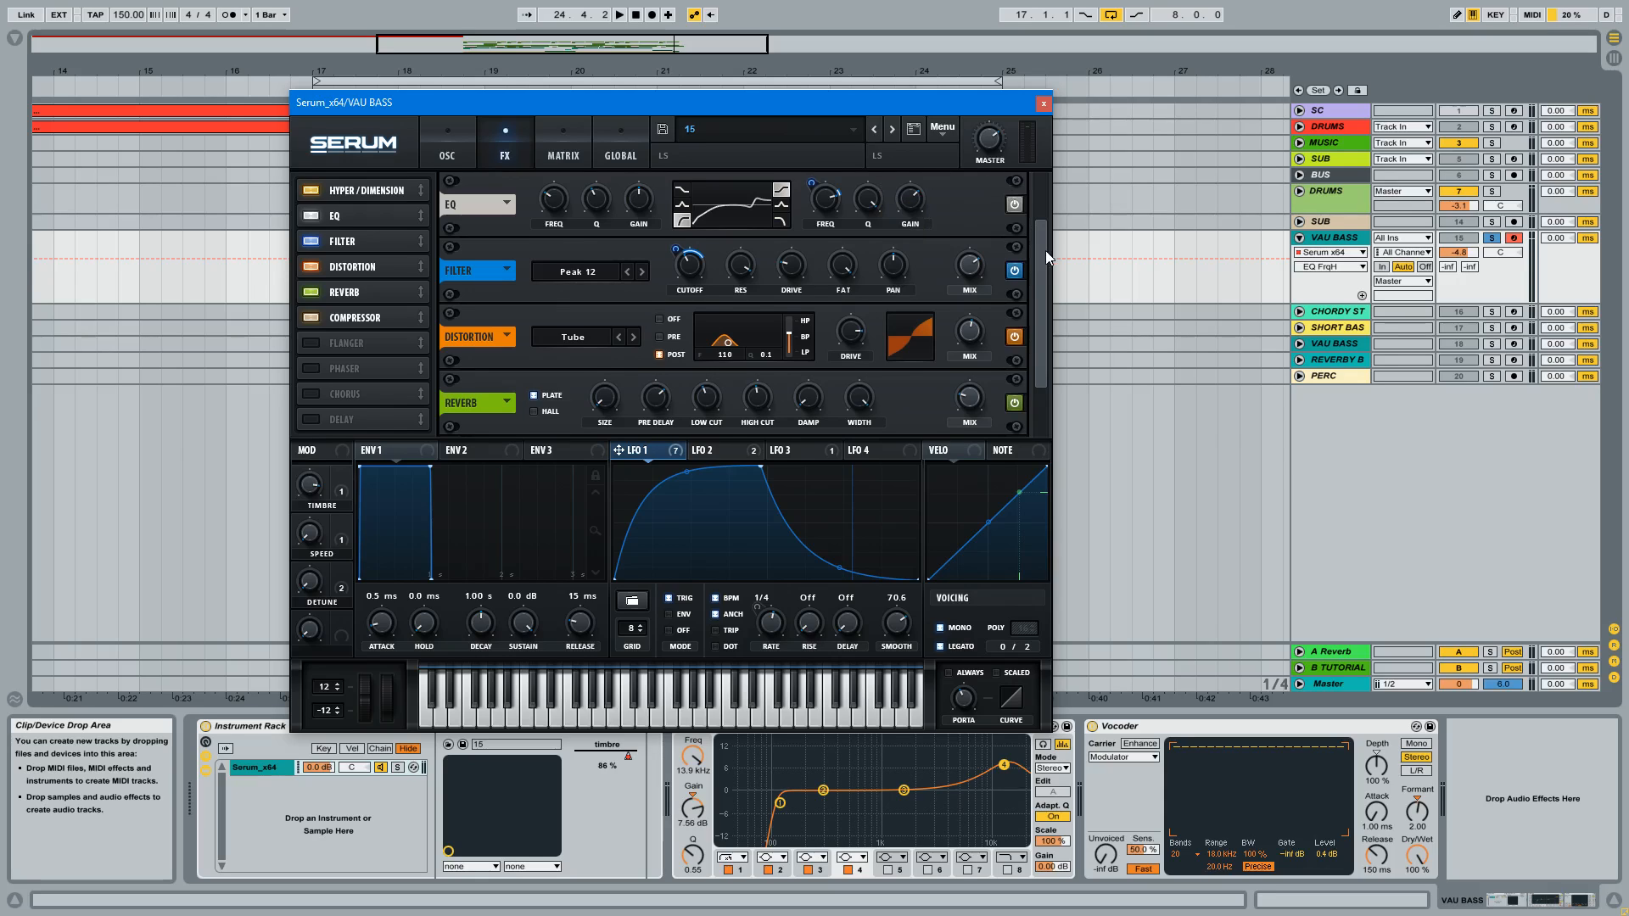
left_click_drag(1042, 251, 1043, 281)
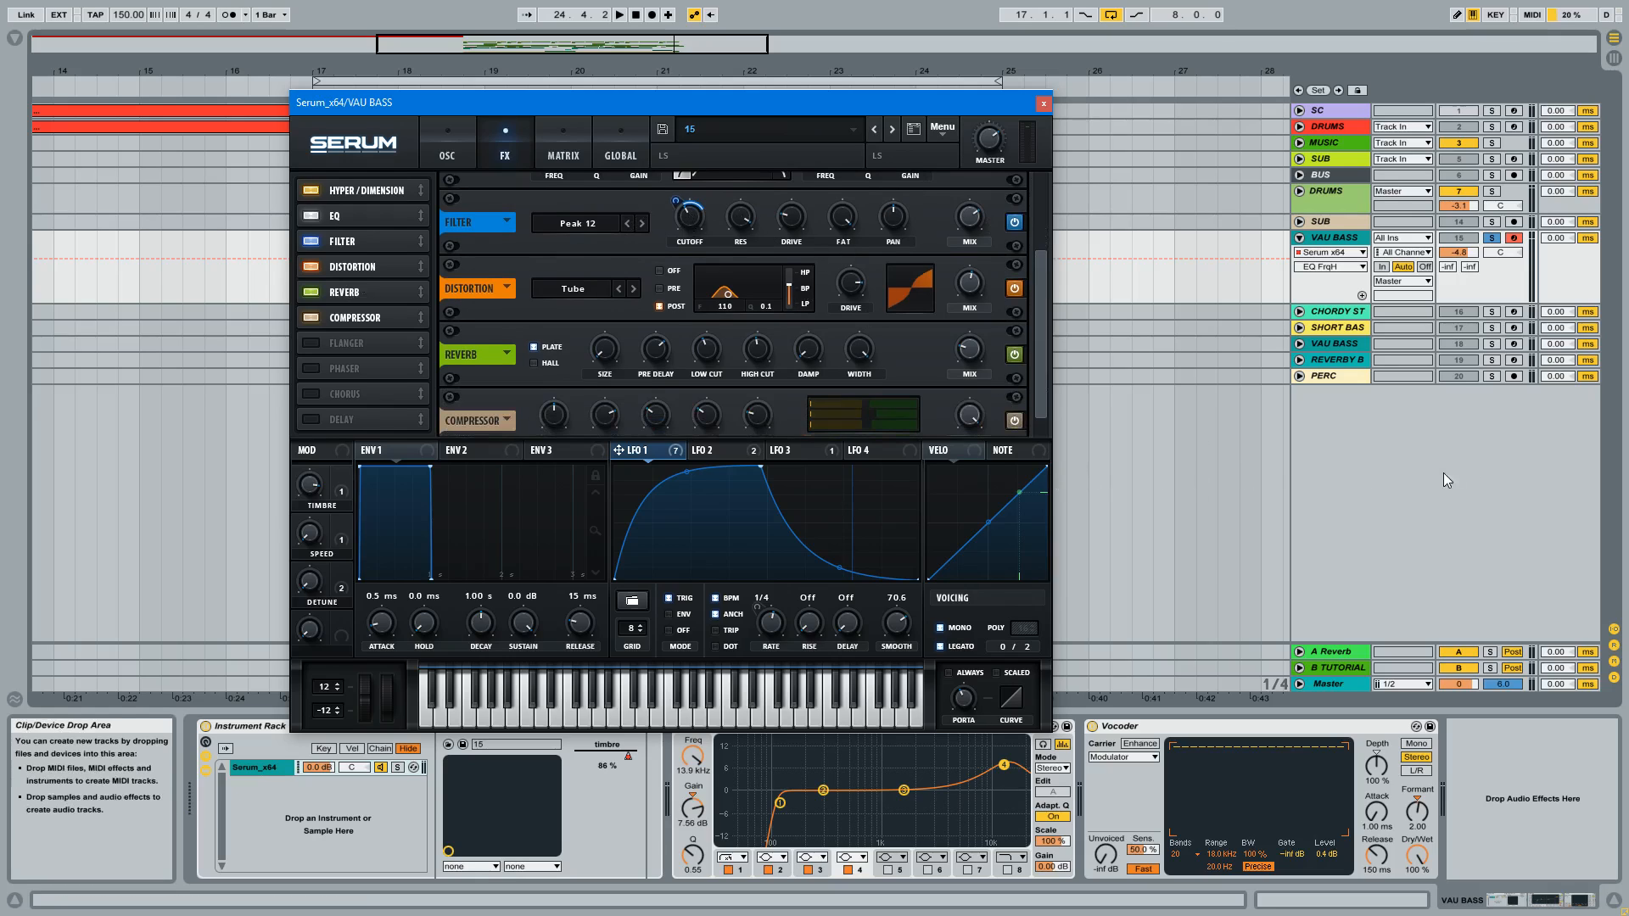
Step: Bypass the Tube distortion in the effects chain of the VAU BASS track's Serum and close the plug-in window
left_click(1142, 376)
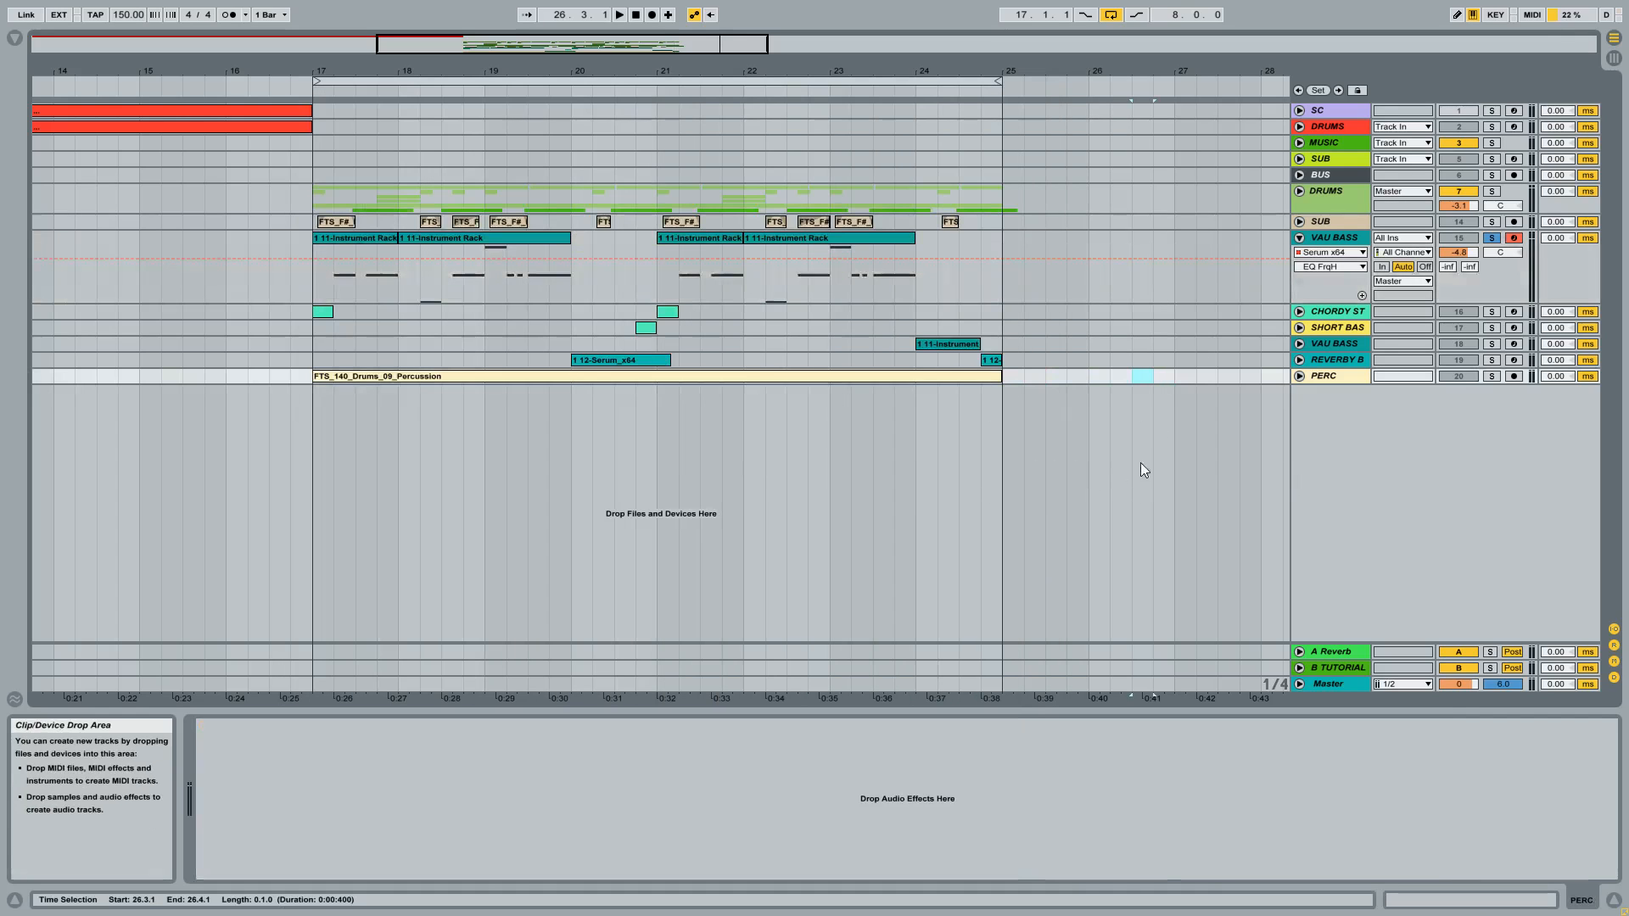
left_click(1340, 241)
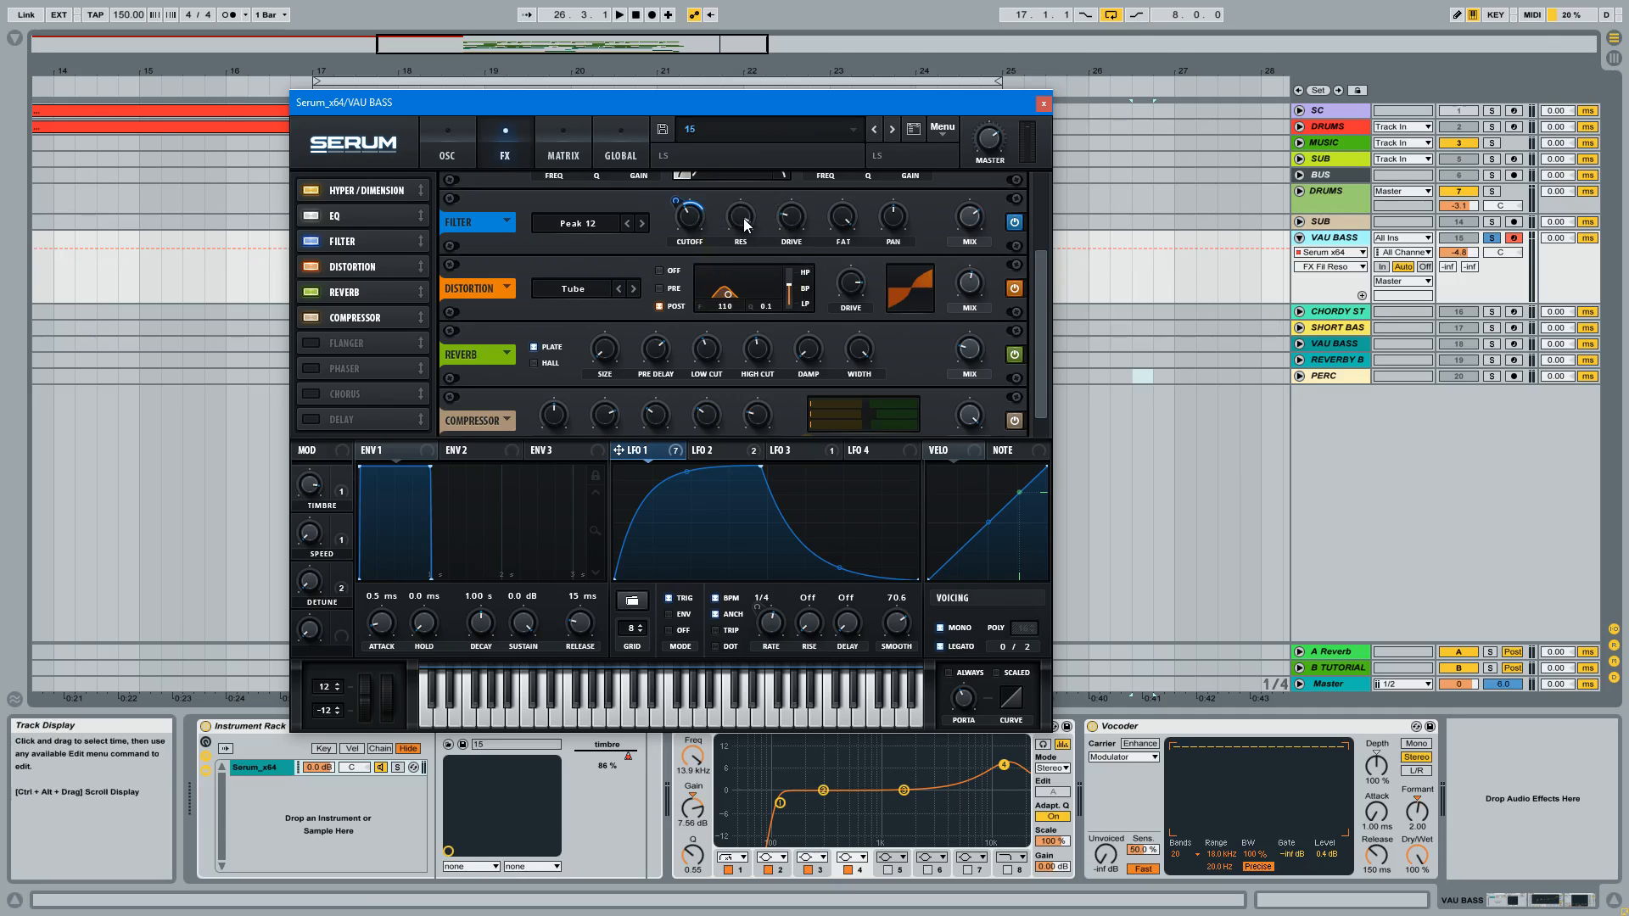
left_click_drag(1039, 253, 1043, 275)
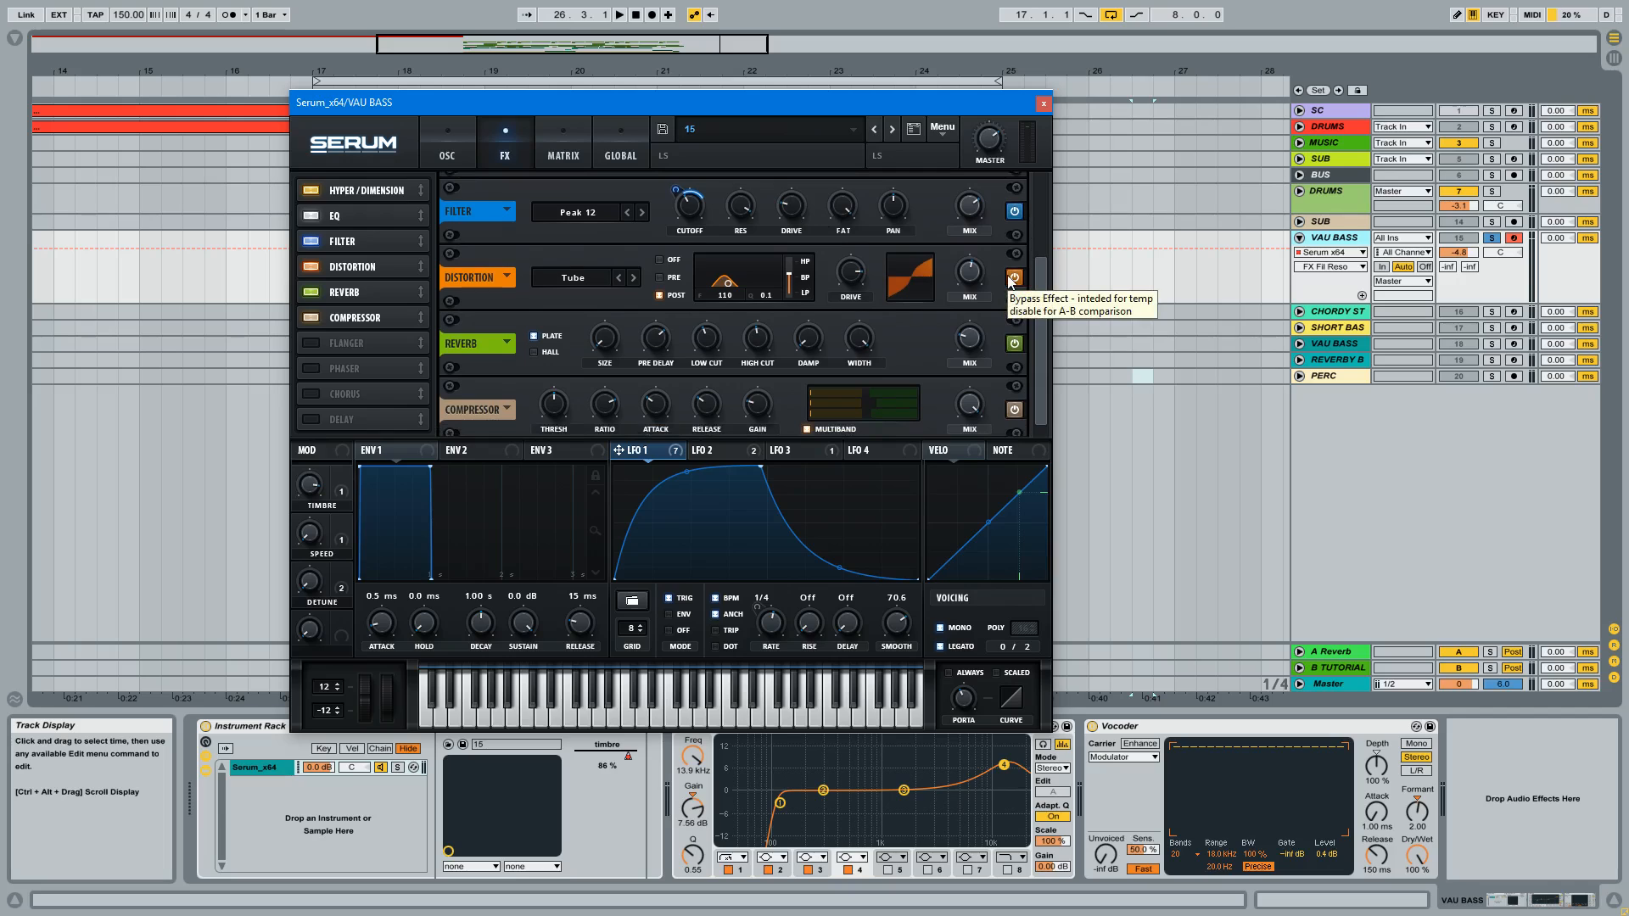
left_click(1012, 277)
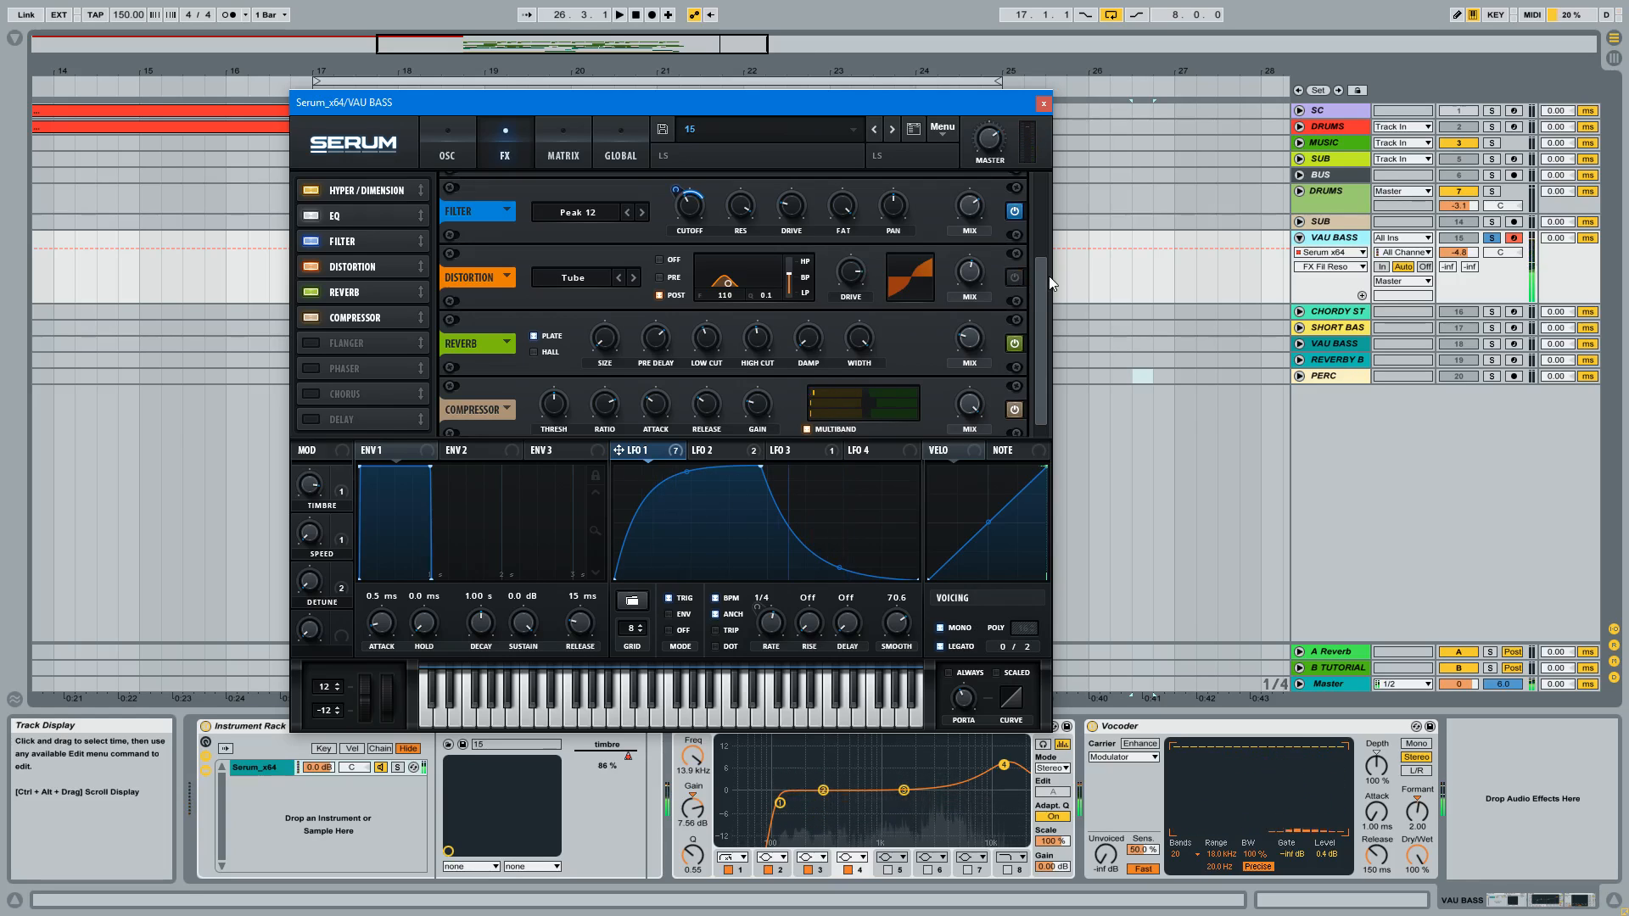
scroll(1031, 301, "down", 1)
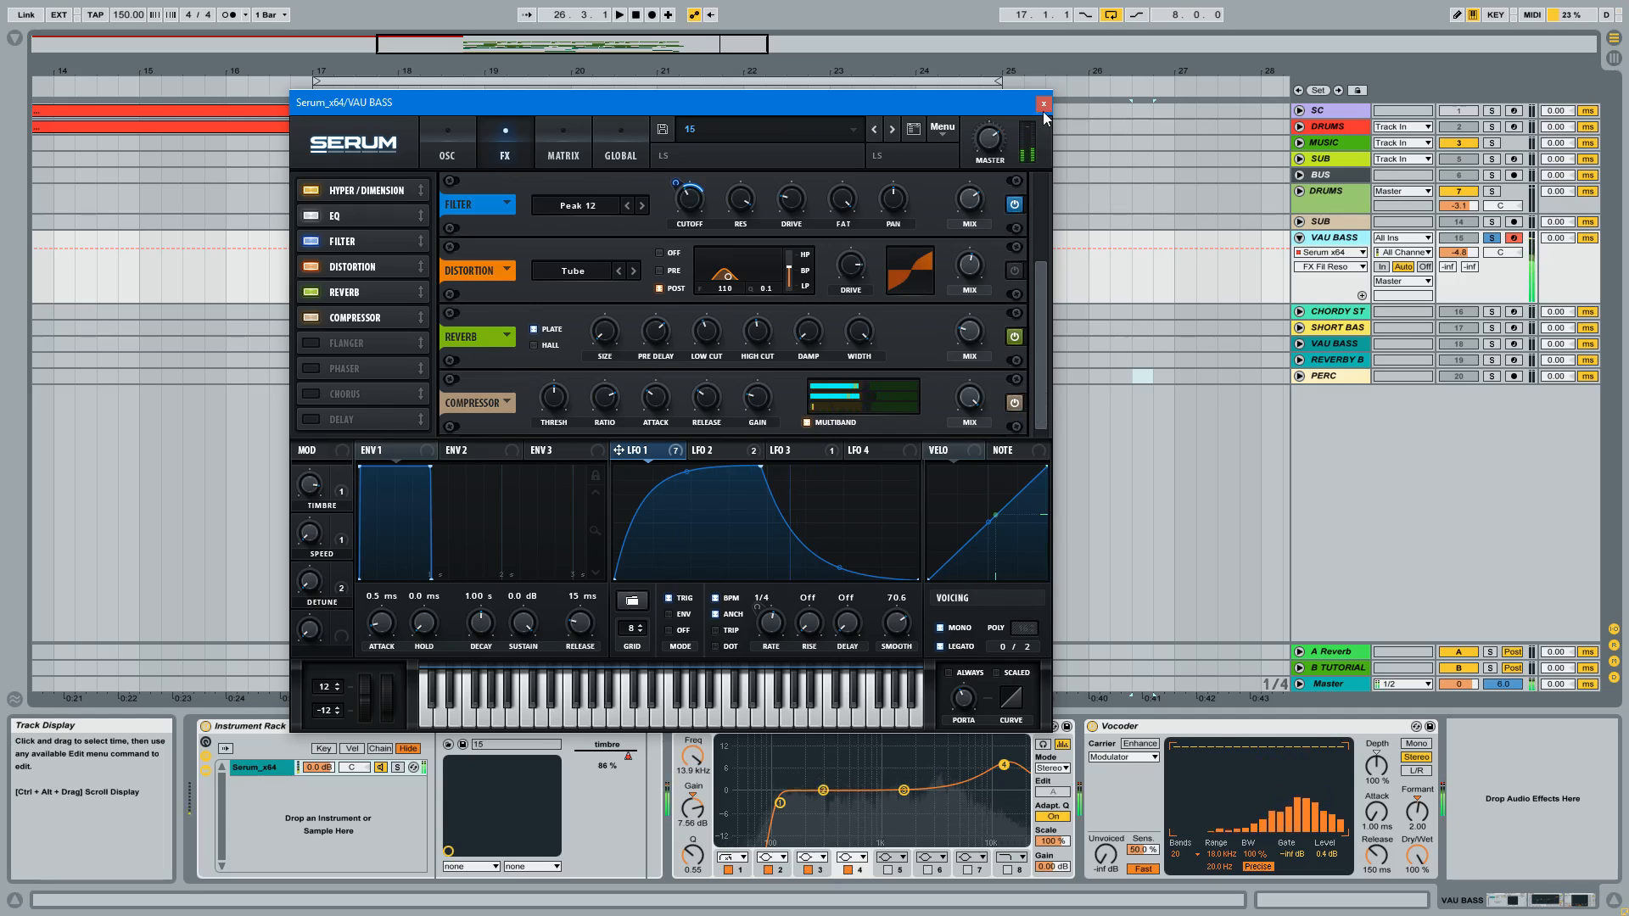
left_click(448, 138)
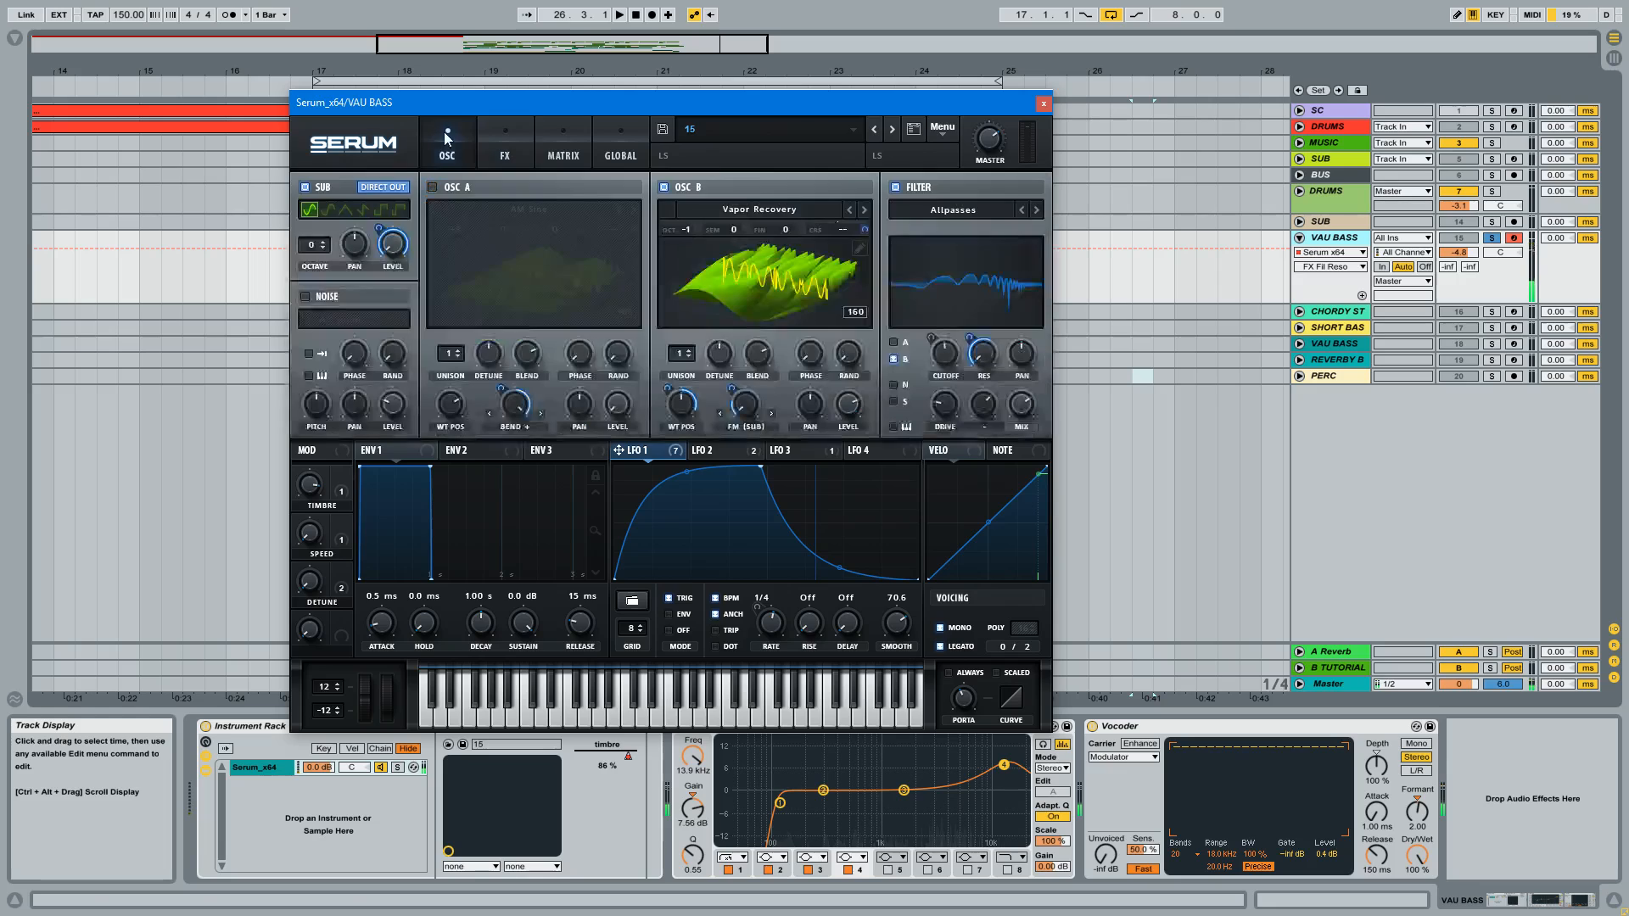
left_click(1044, 103)
Step: Switch the Vocoder on the VAU BASS track off and back on to compare the sound
left_click(910, 729)
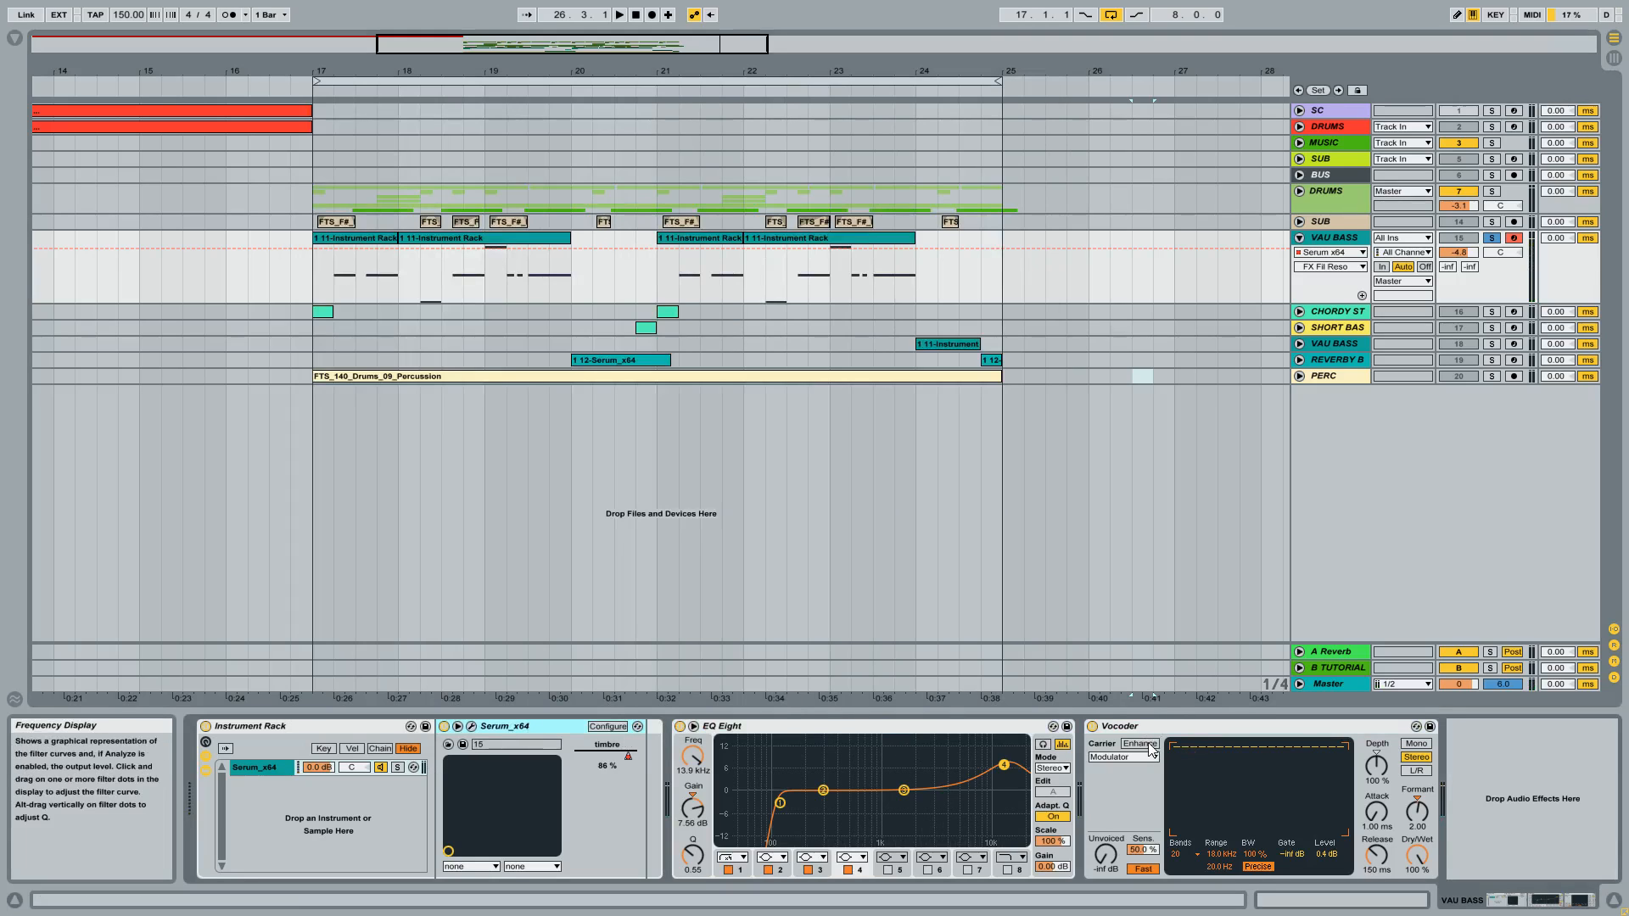
left_click(1093, 727)
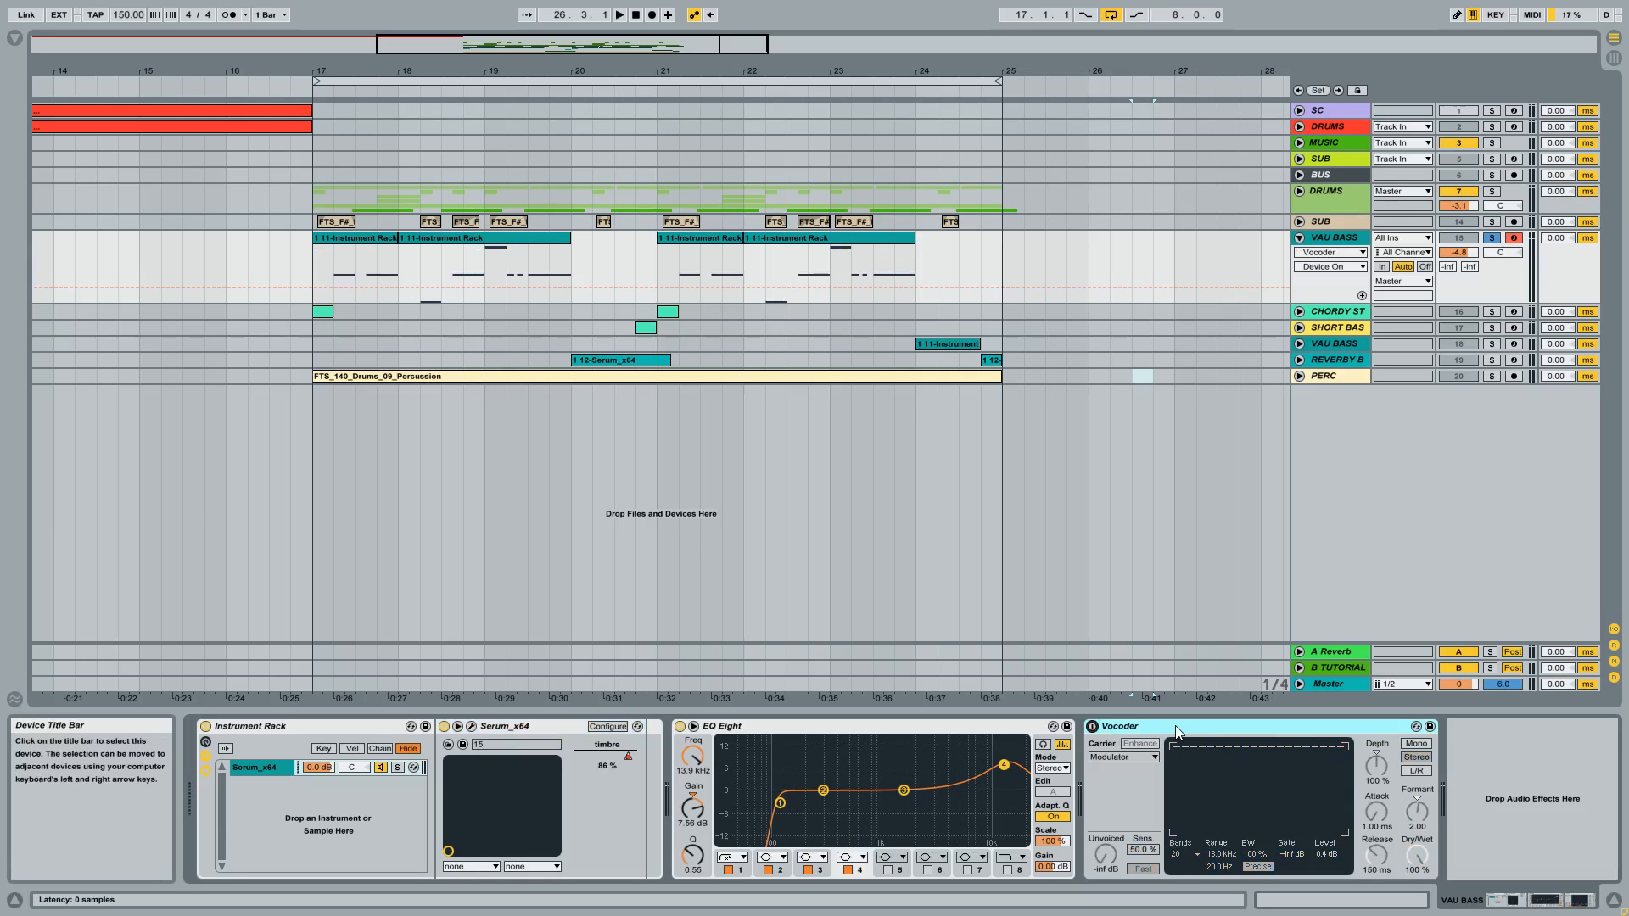
left_click(1093, 726)
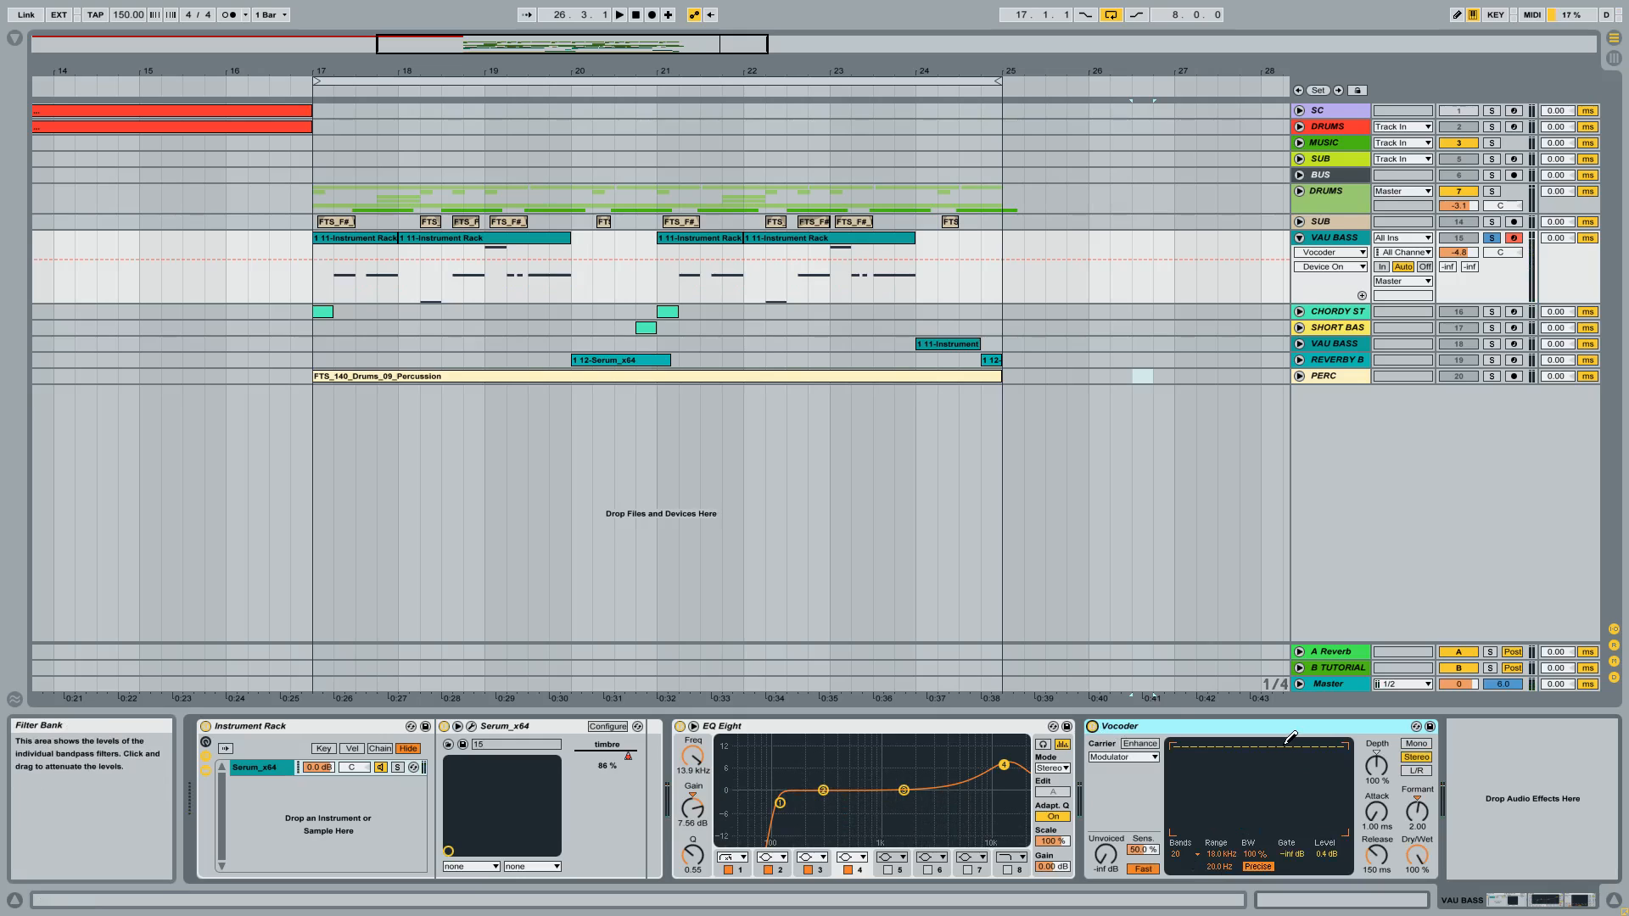
Step: Turn the Vocoder off, and switch the distortion in Serum's effects chain off and back on
left_click(1093, 727)
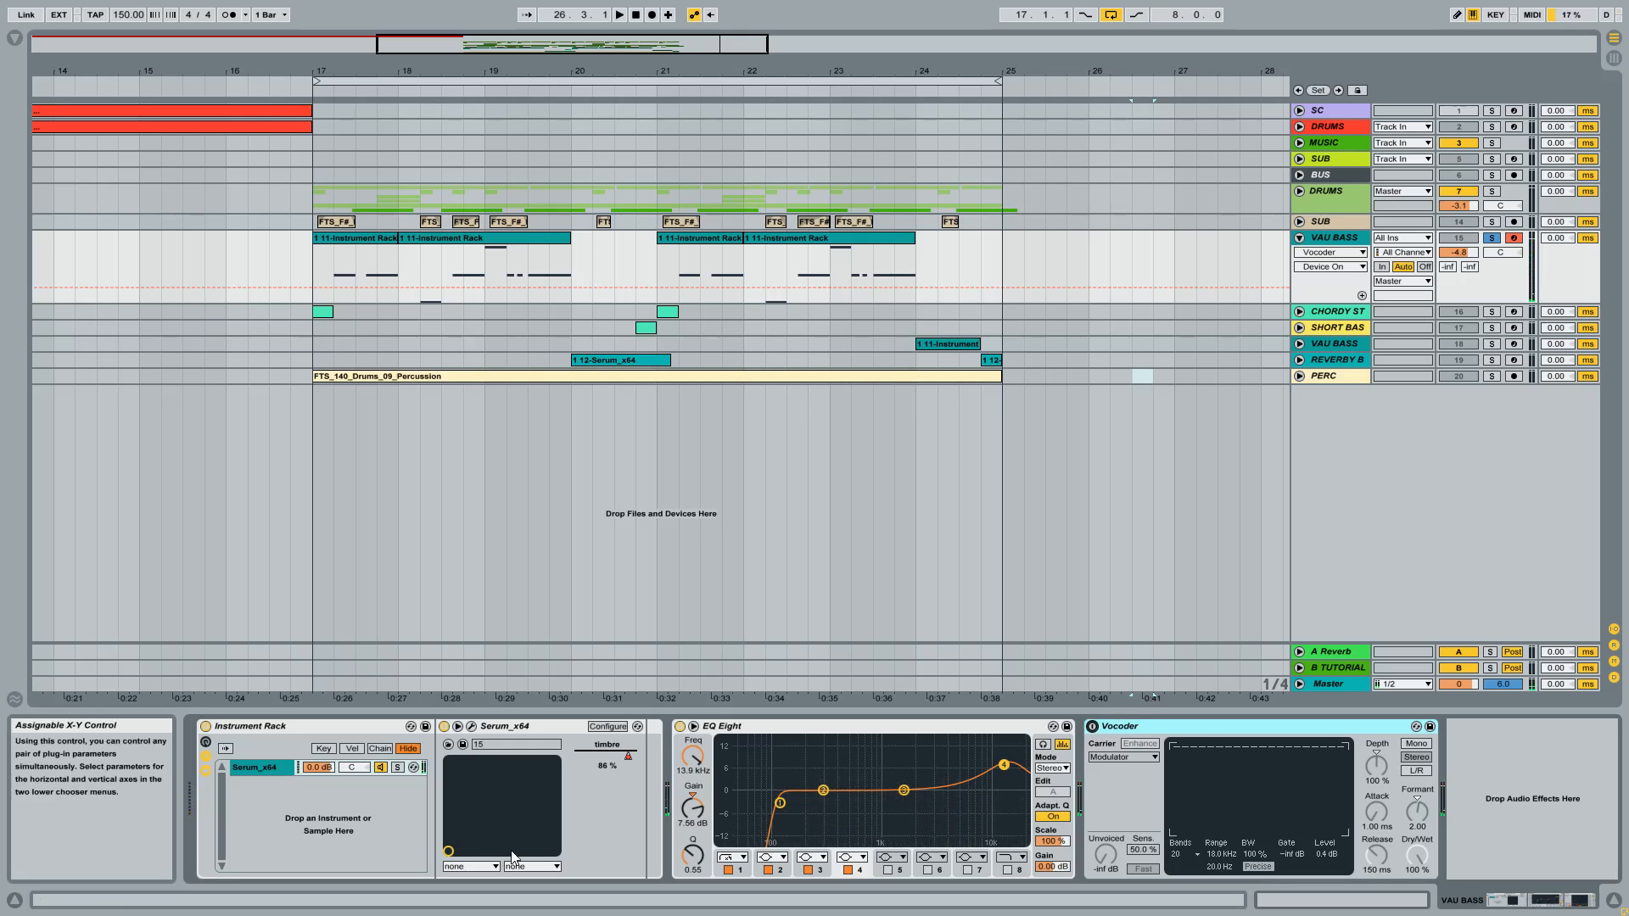
left_click(471, 726)
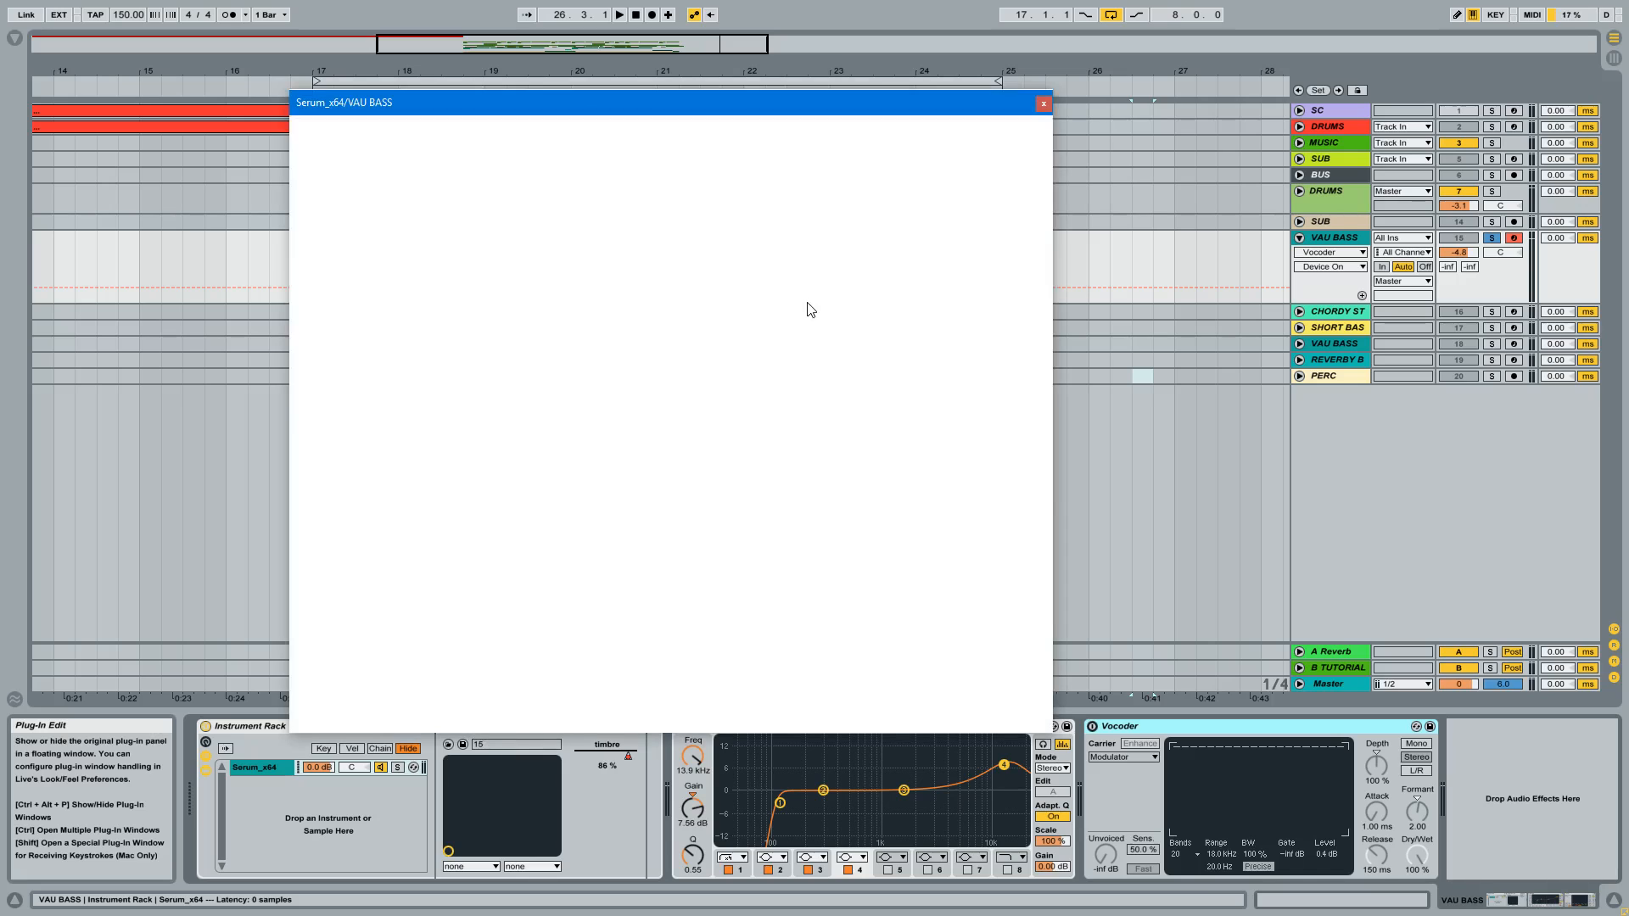
left_click_drag(680, 99, 799, 109)
left_click(623, 157)
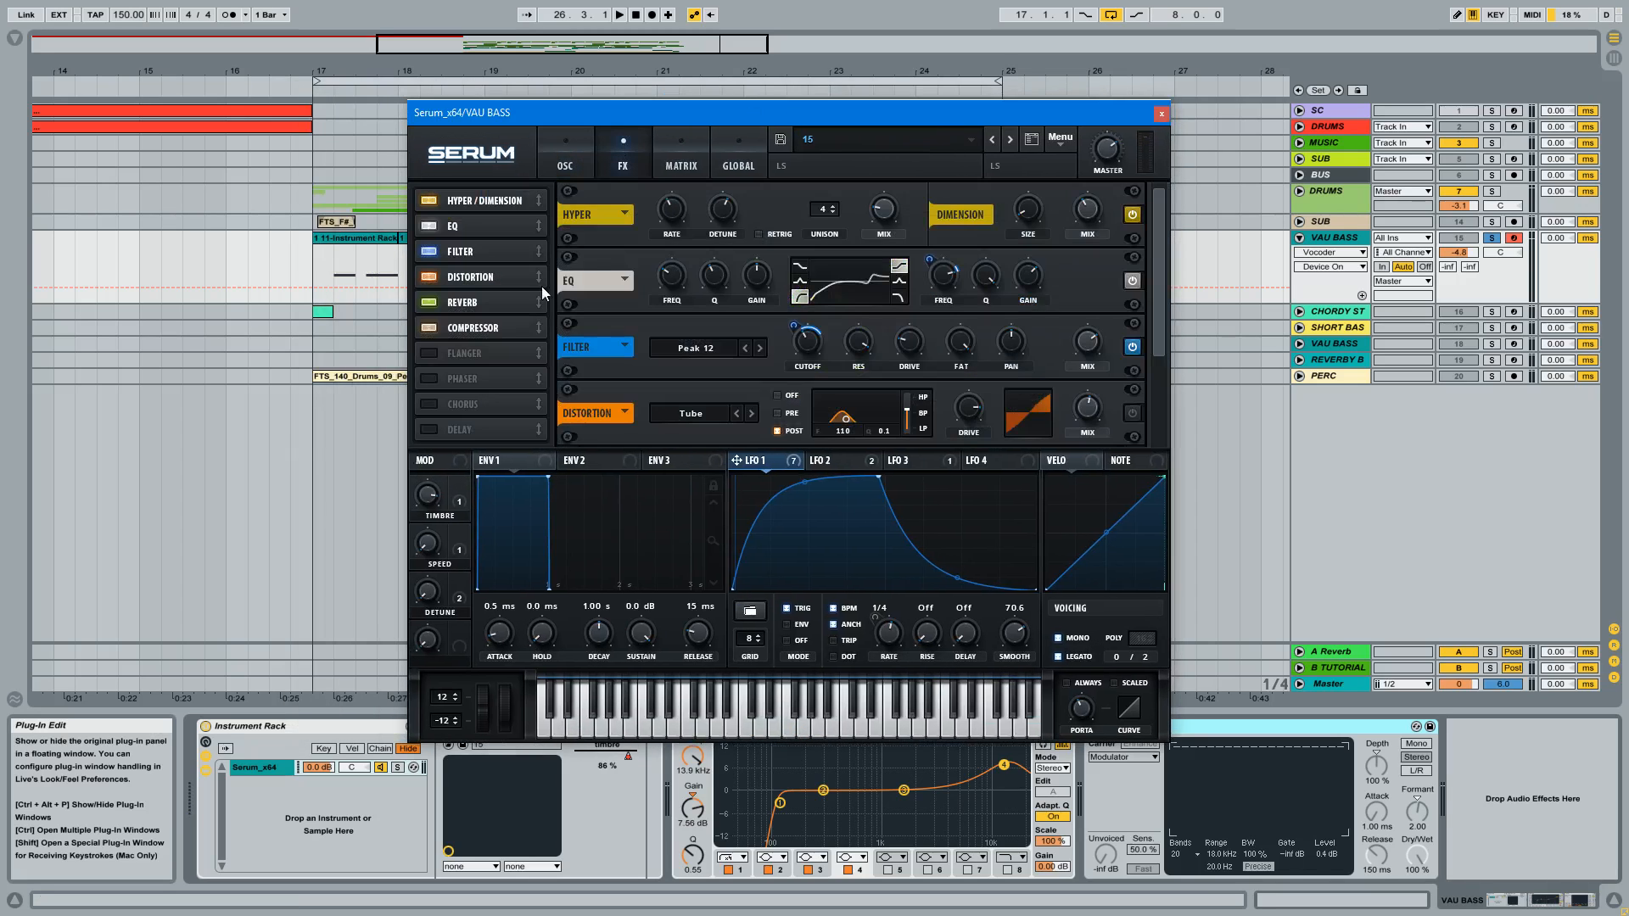
left_click(428, 277)
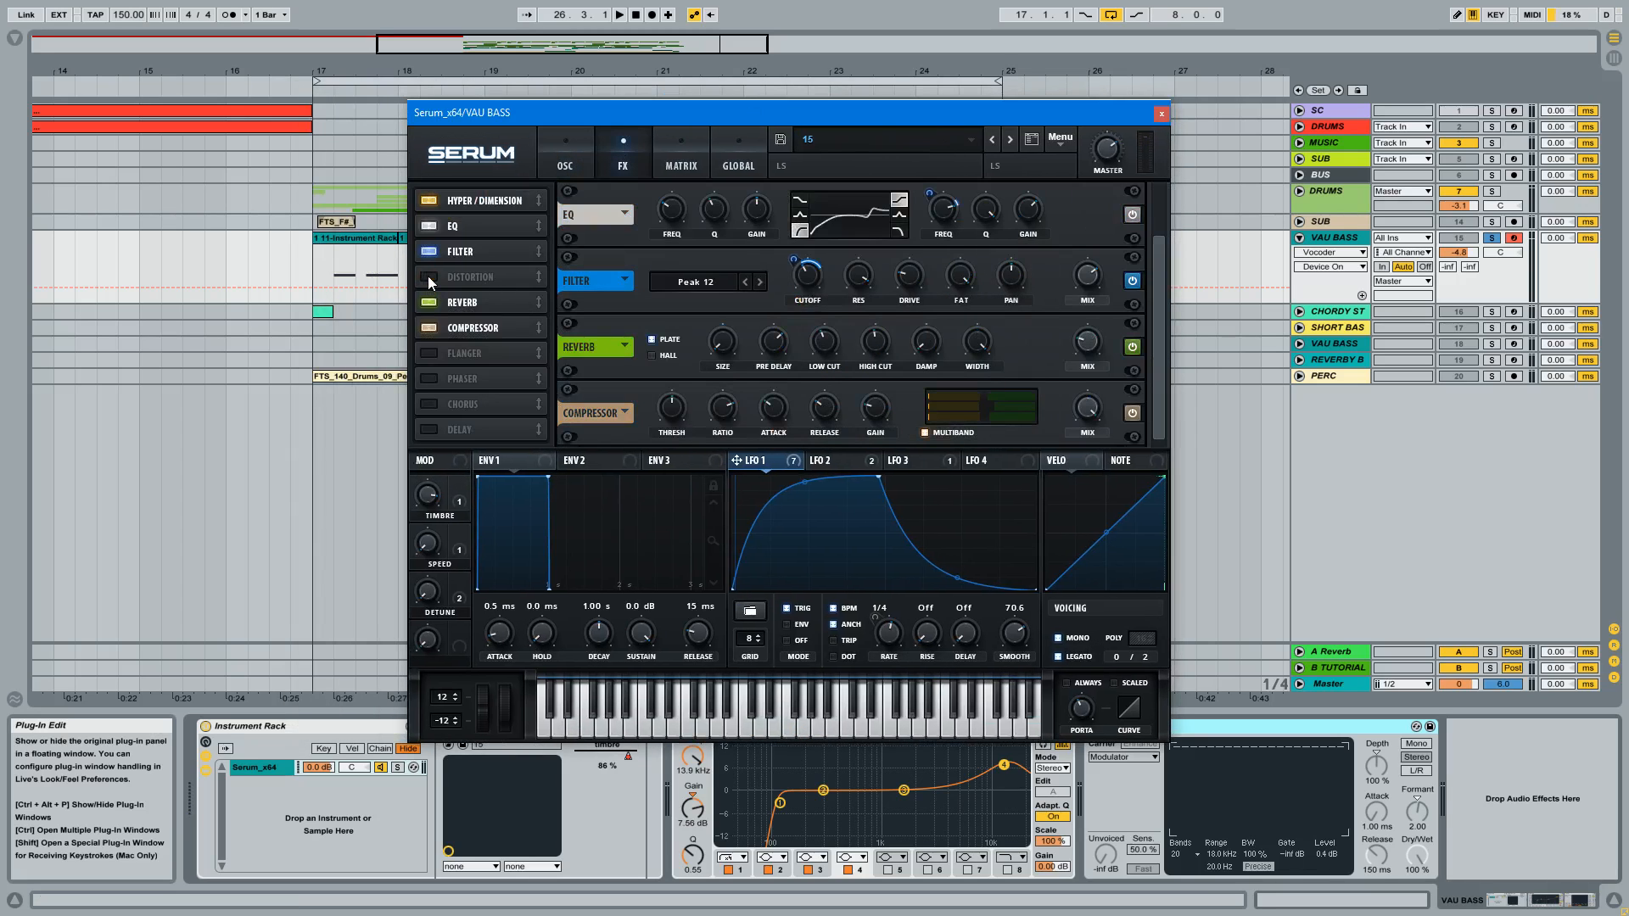
left_click(430, 277)
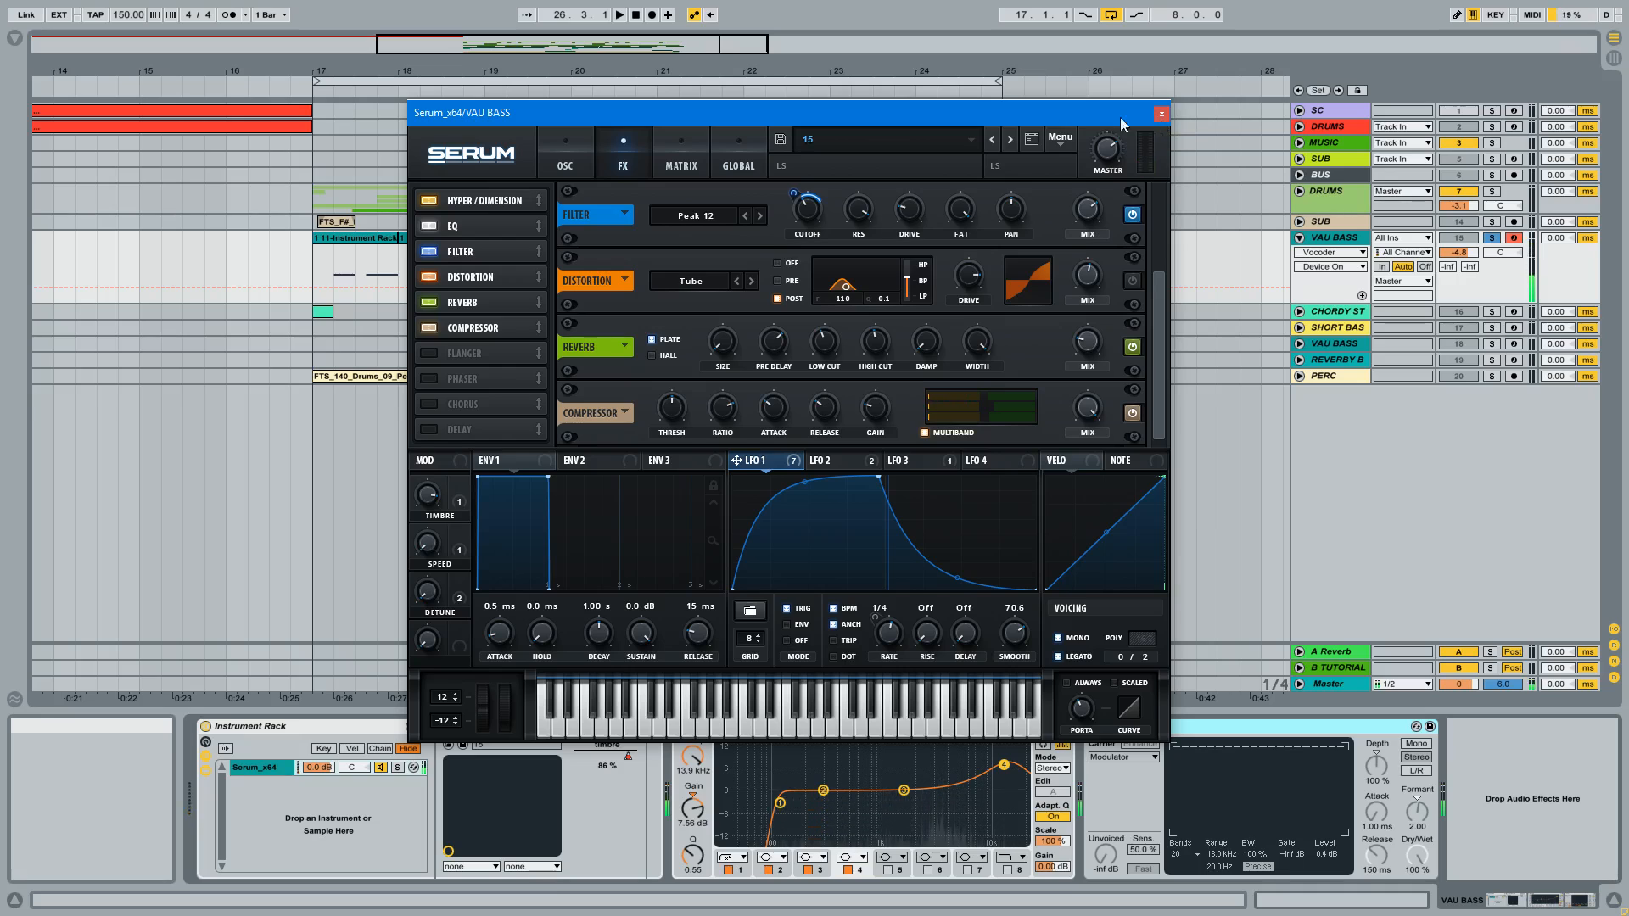
Step: Move the Serum window clear of the devices and toggle the Vocoder repeatedly to compare the sound, leaving it on
left_click_drag(1025, 112, 913, 51)
left_click(1096, 730)
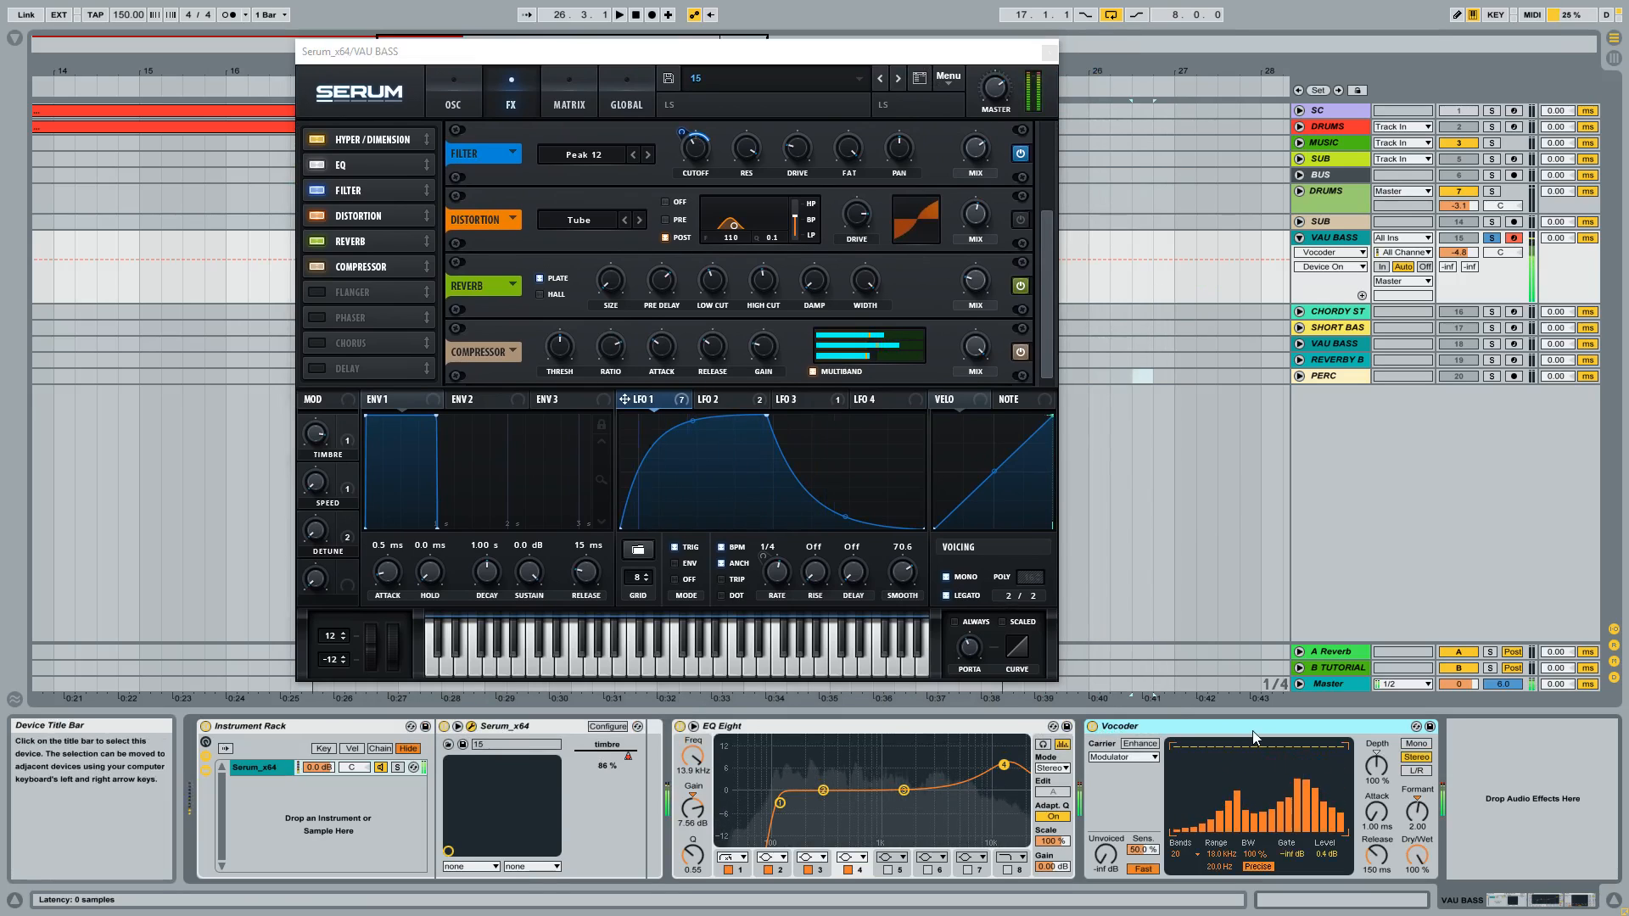
left_click(1092, 727)
left_click(1091, 728)
left_click(1091, 728)
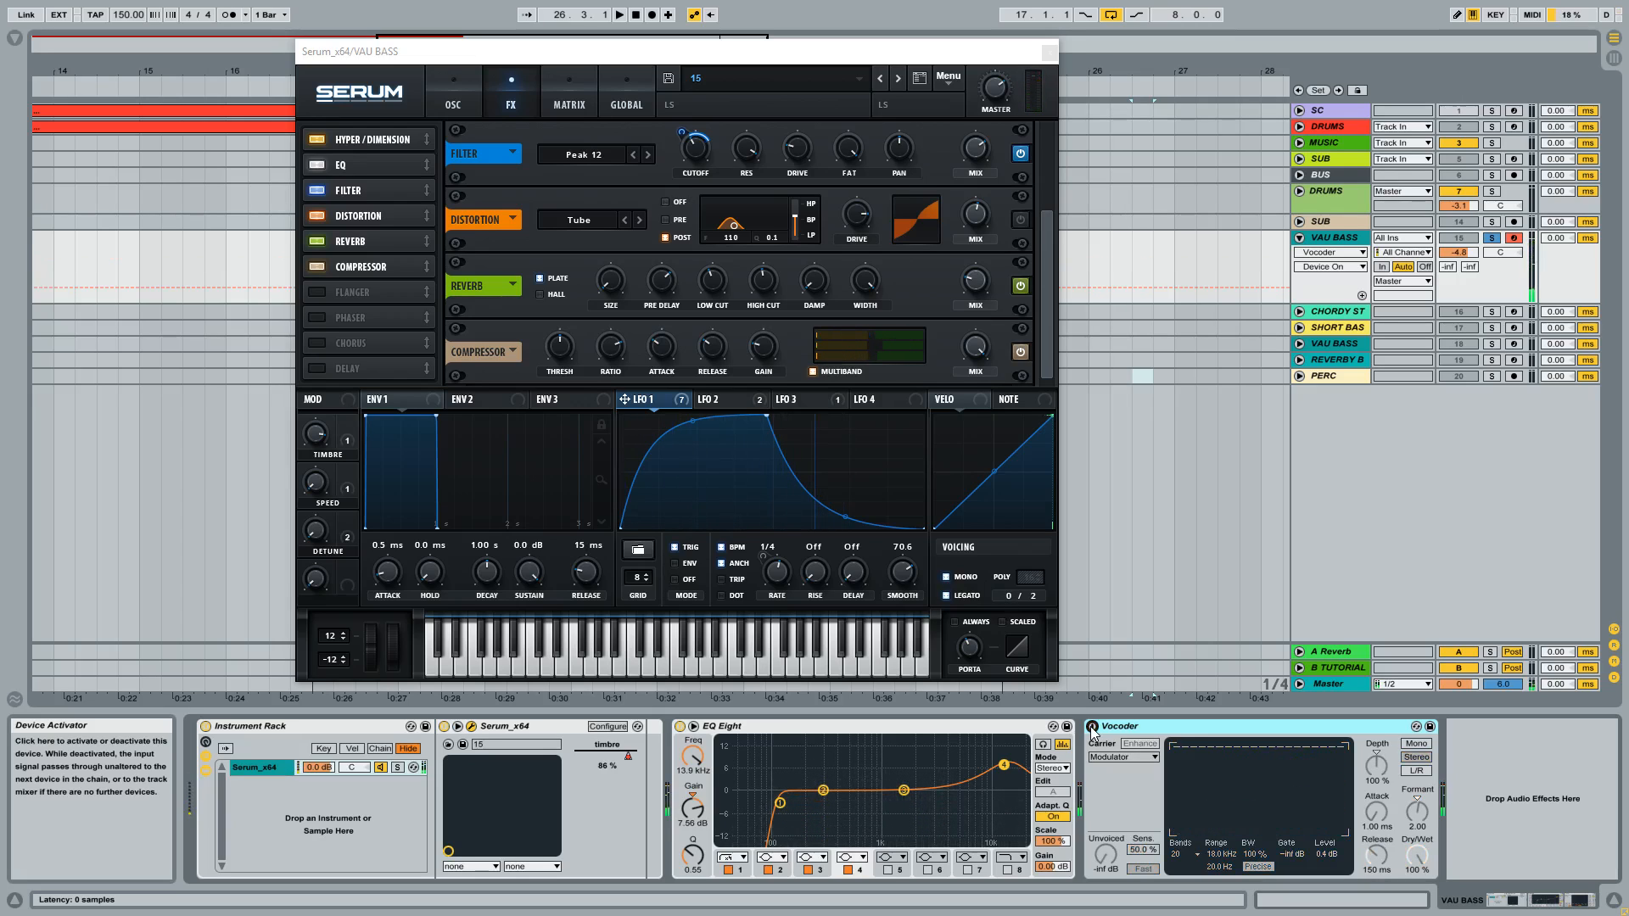
left_click(1093, 728)
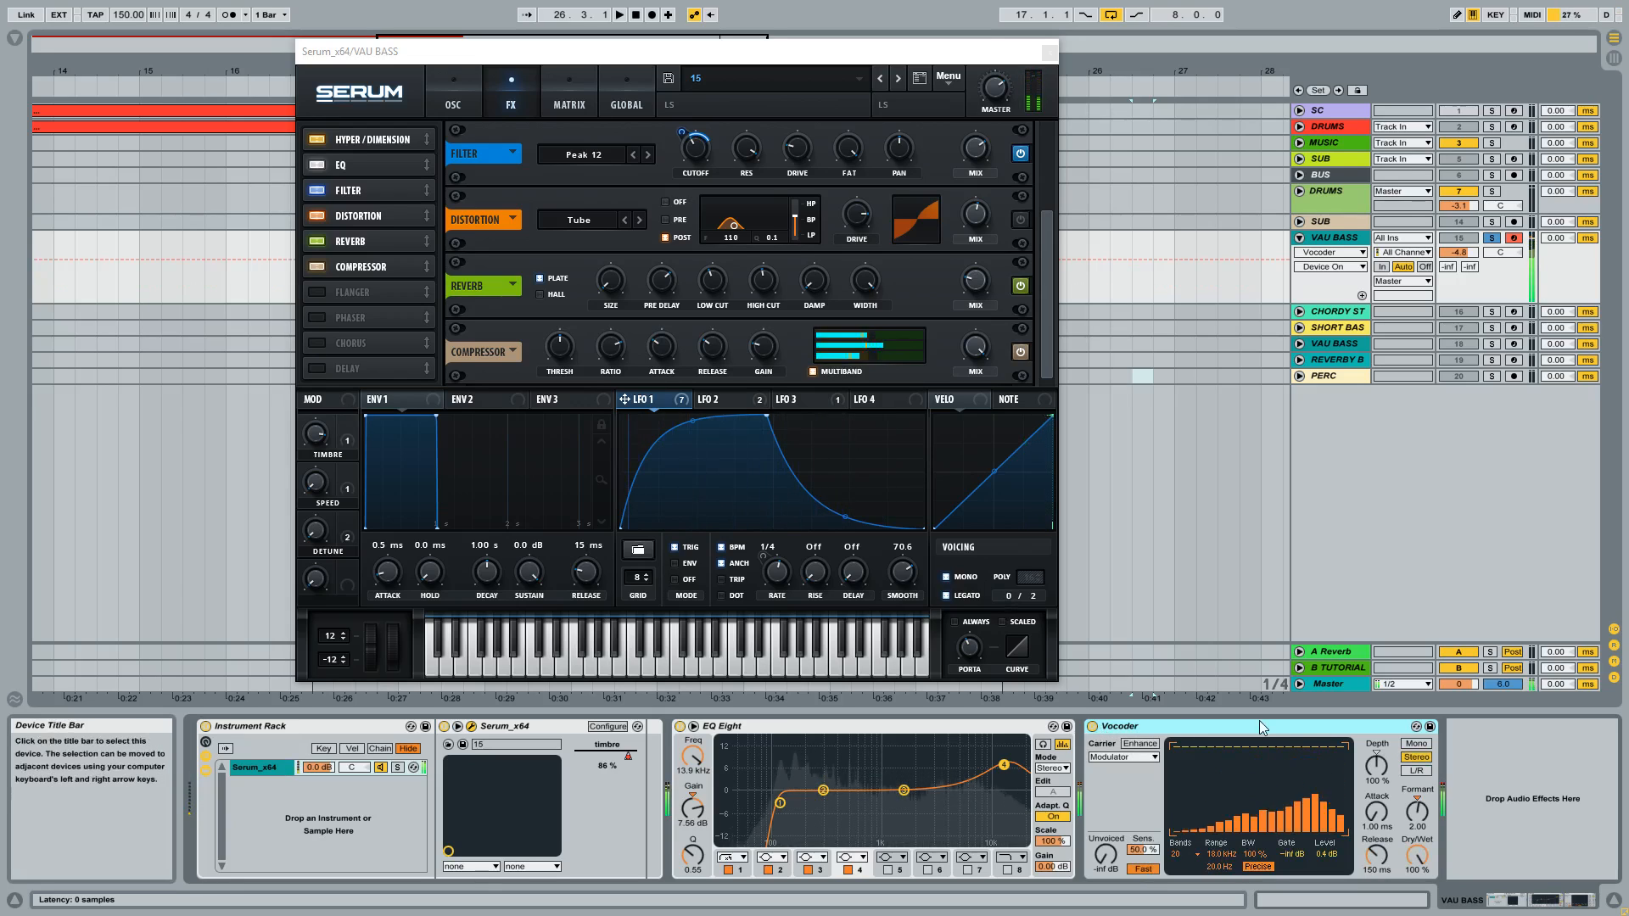
Step: Try the Vocoder's Formant Shift control while playing notes to hear its effect on the bass
left_click(1430, 816)
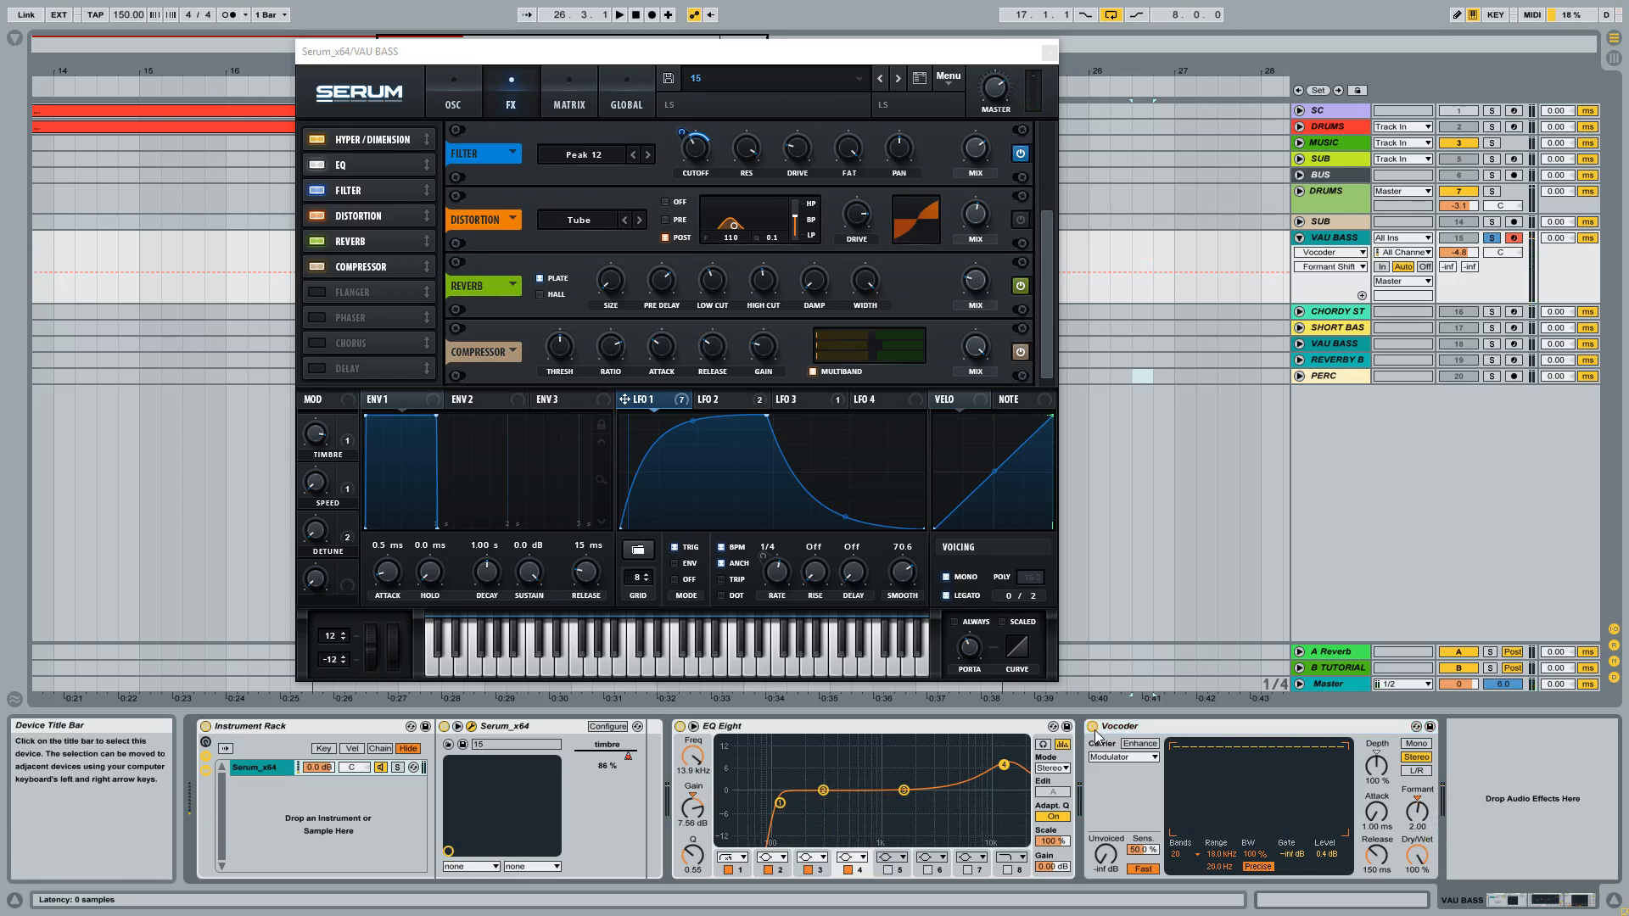
left_click(1418, 798)
left_click_drag(1420, 802, 1420, 768)
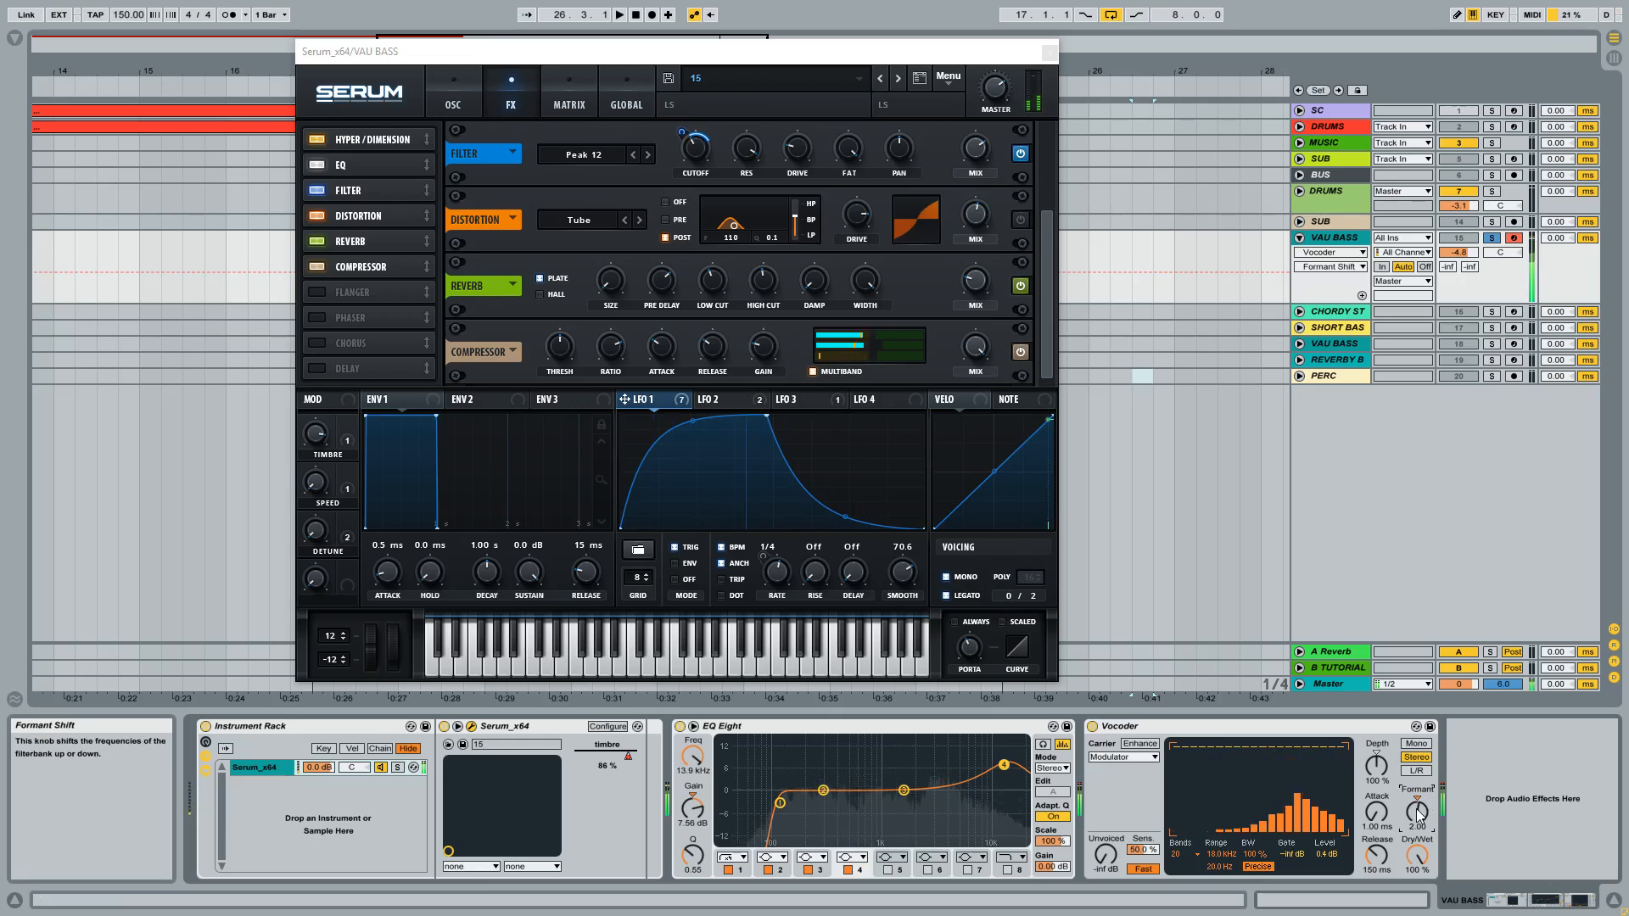
left_click(1343, 730)
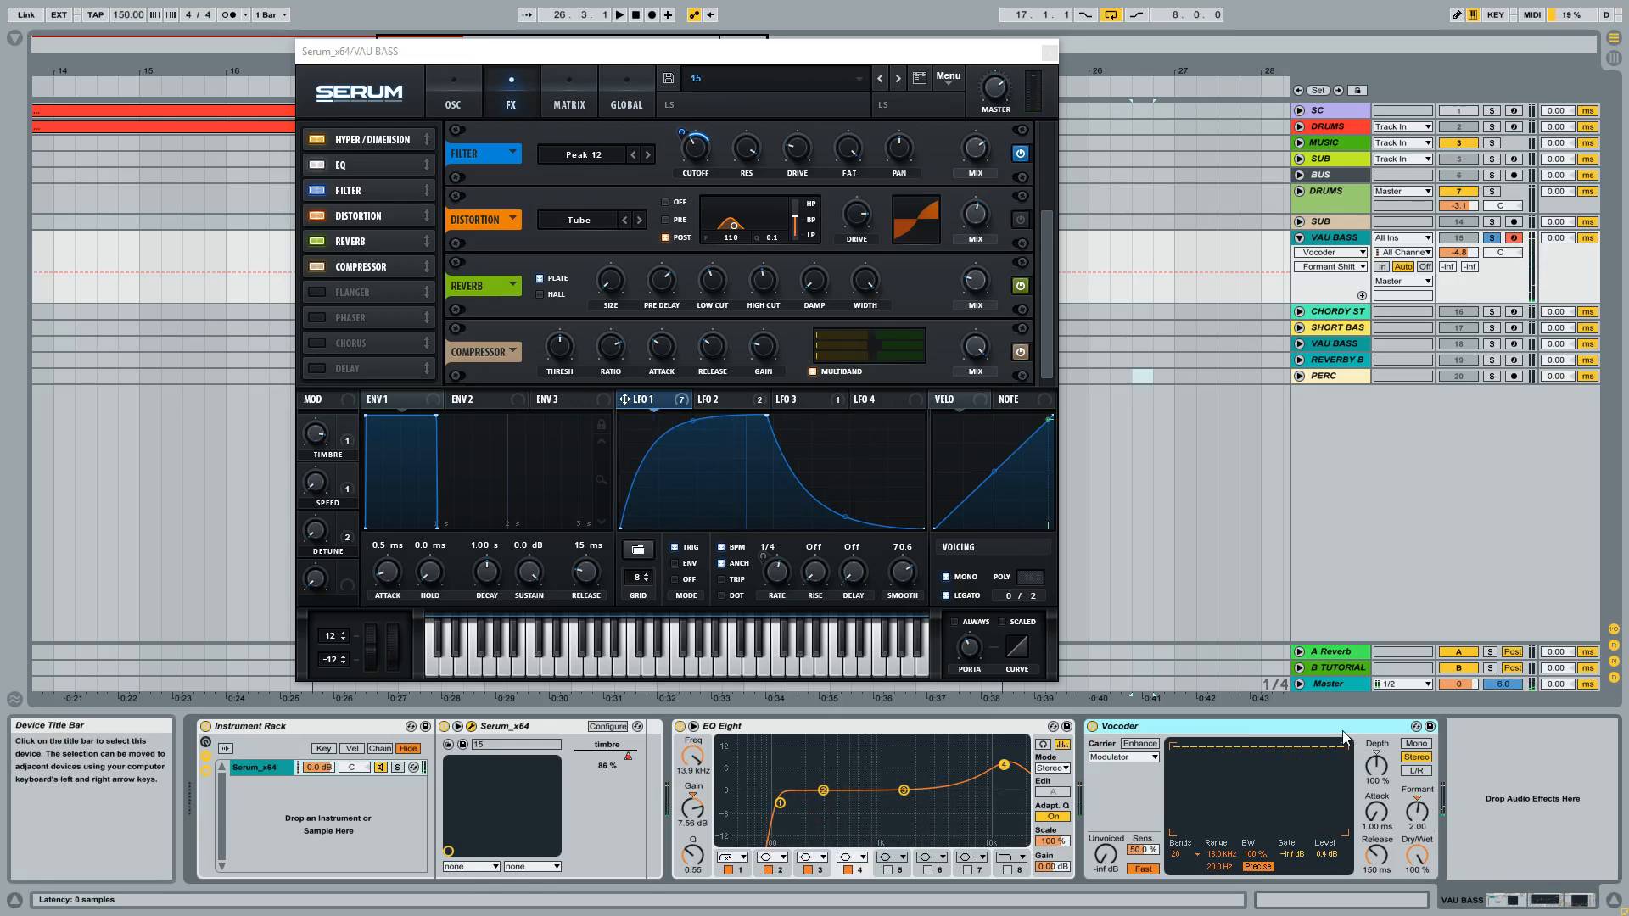
Step: Switch the Vocoder off and back on, and select the low-cut band of EQ Eight for inspection
left_click(1093, 727)
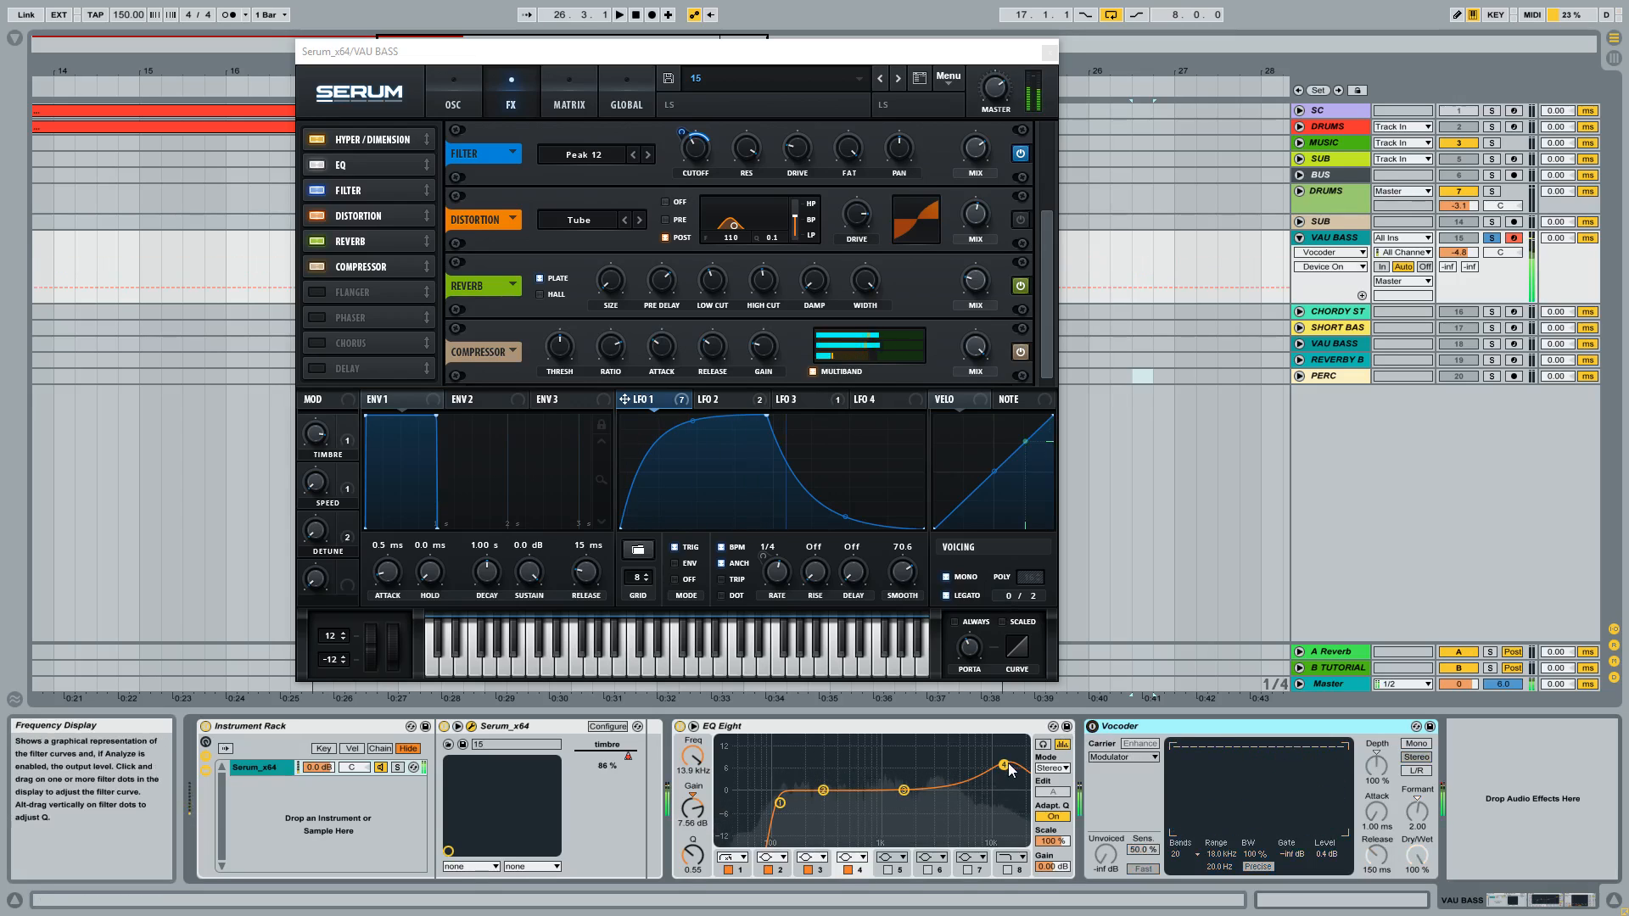
left_click(1093, 726)
left_click(934, 729)
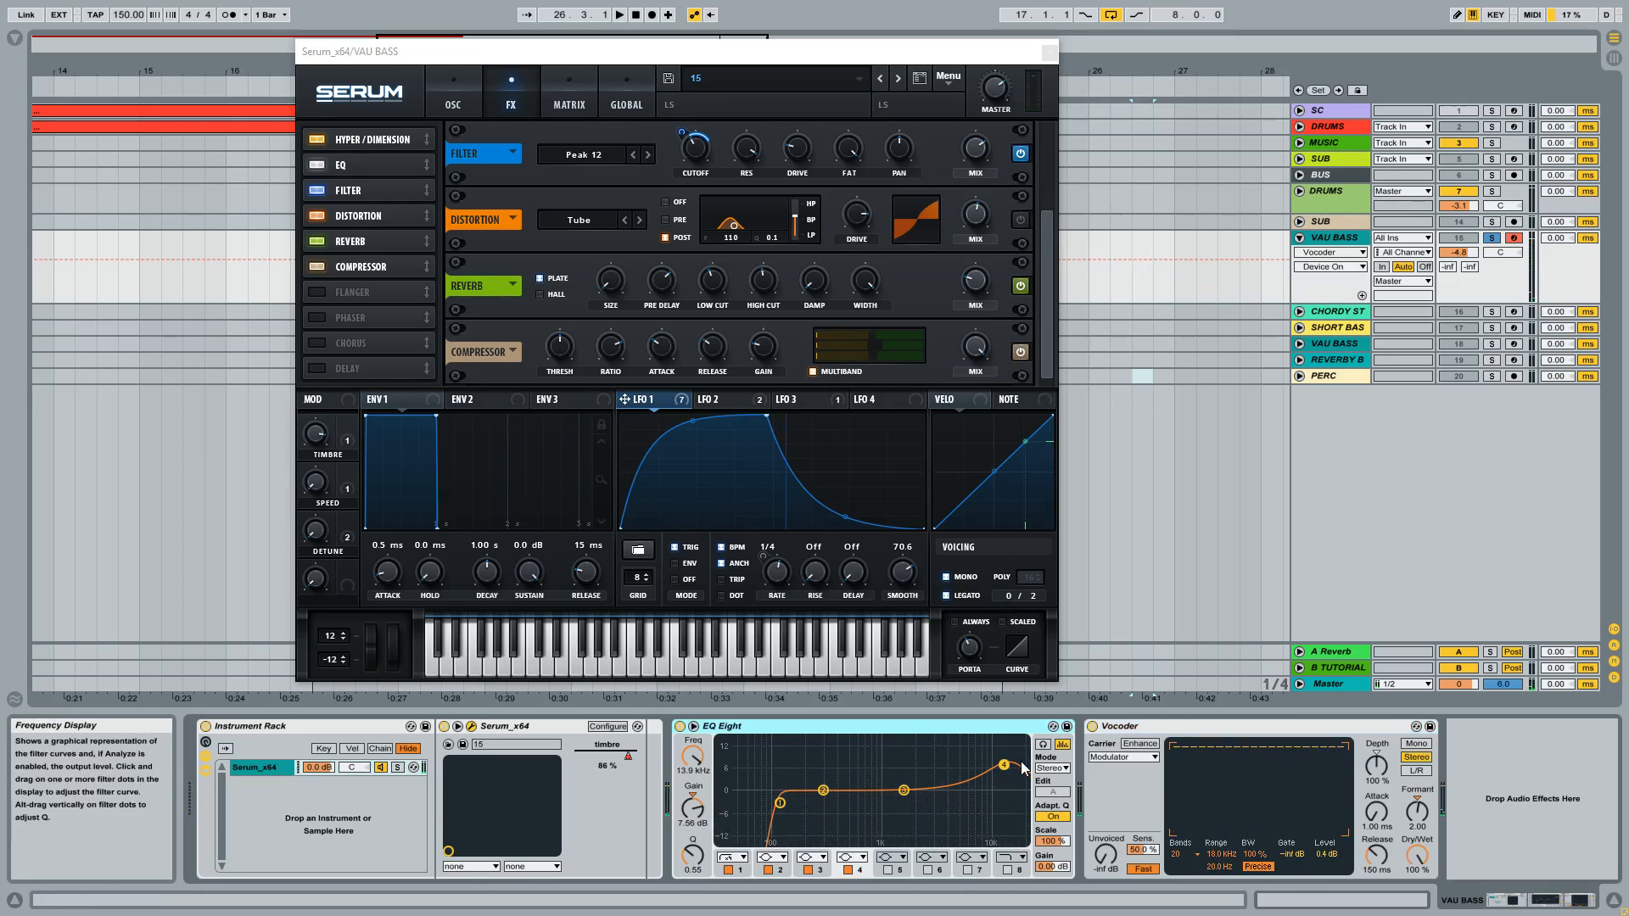
left_click(779, 803)
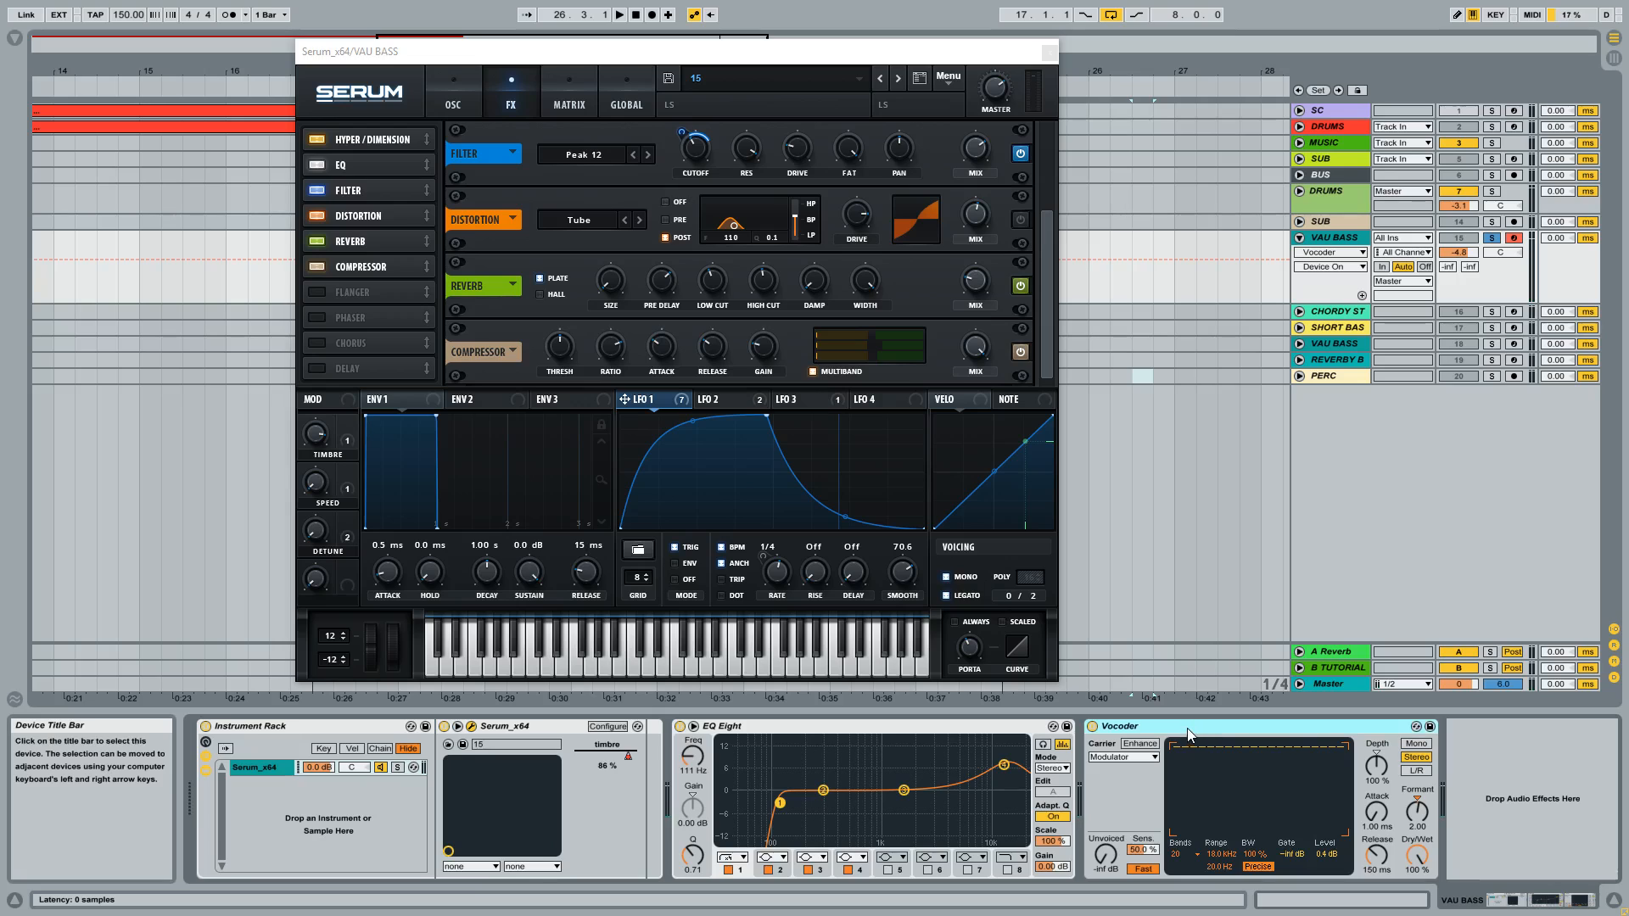
Step: Play the looped section from bar 17 to 25 with the Vocoder off, close Serum's window, and play it again with the Vocoder on
left_click(1093, 728)
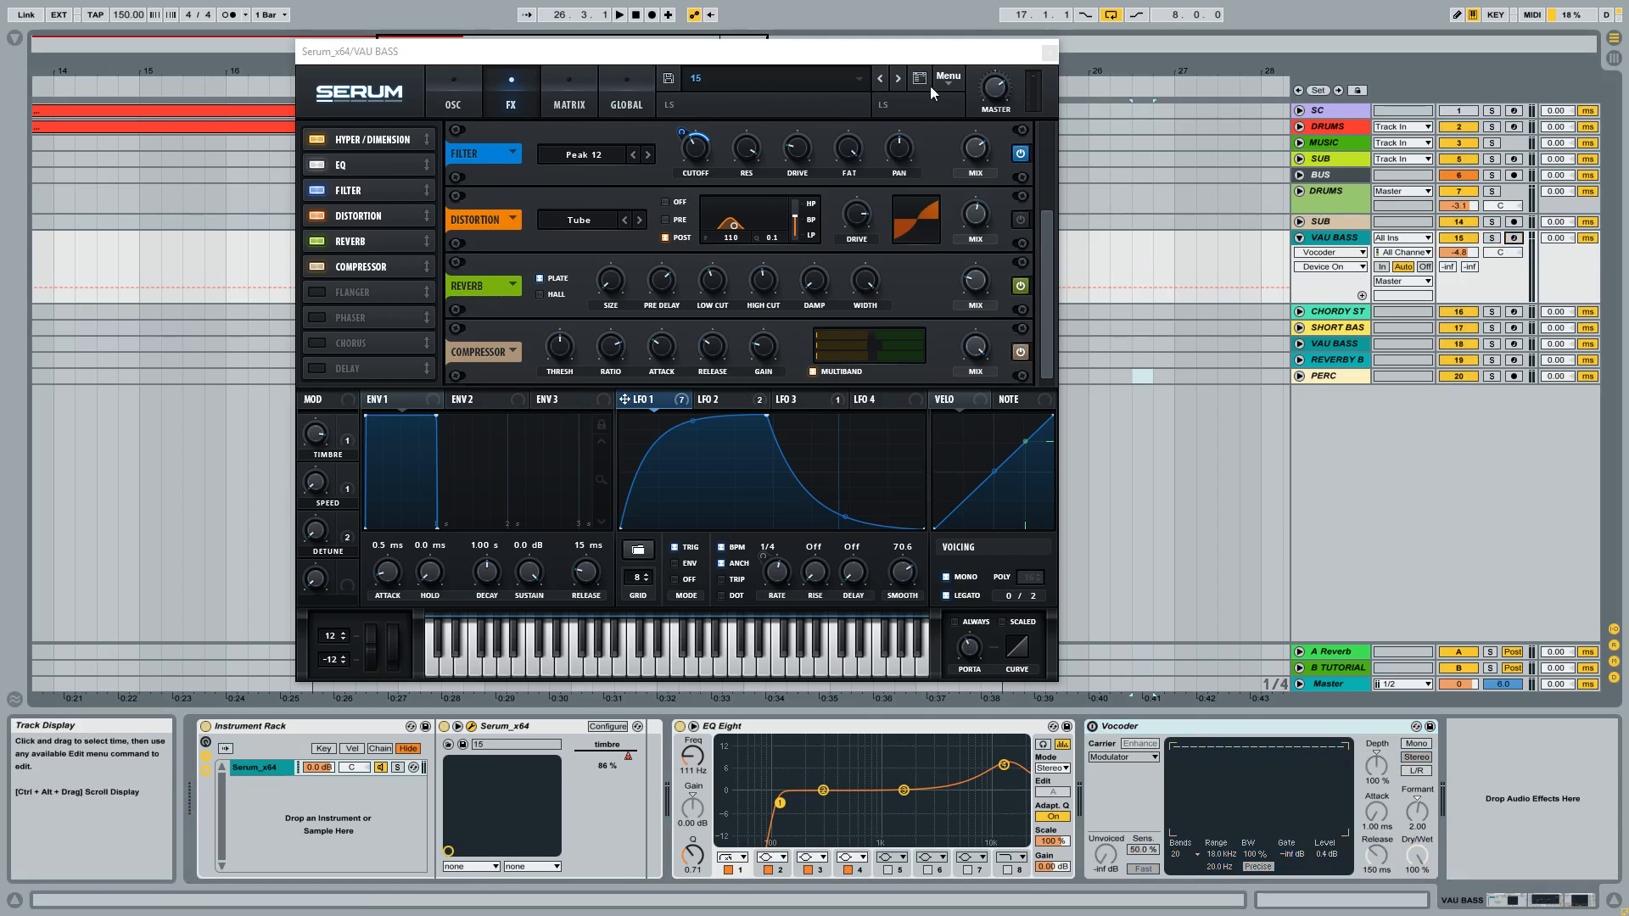
left_click_drag(911, 63, 919, 212)
left_click(767, 81)
key("space")
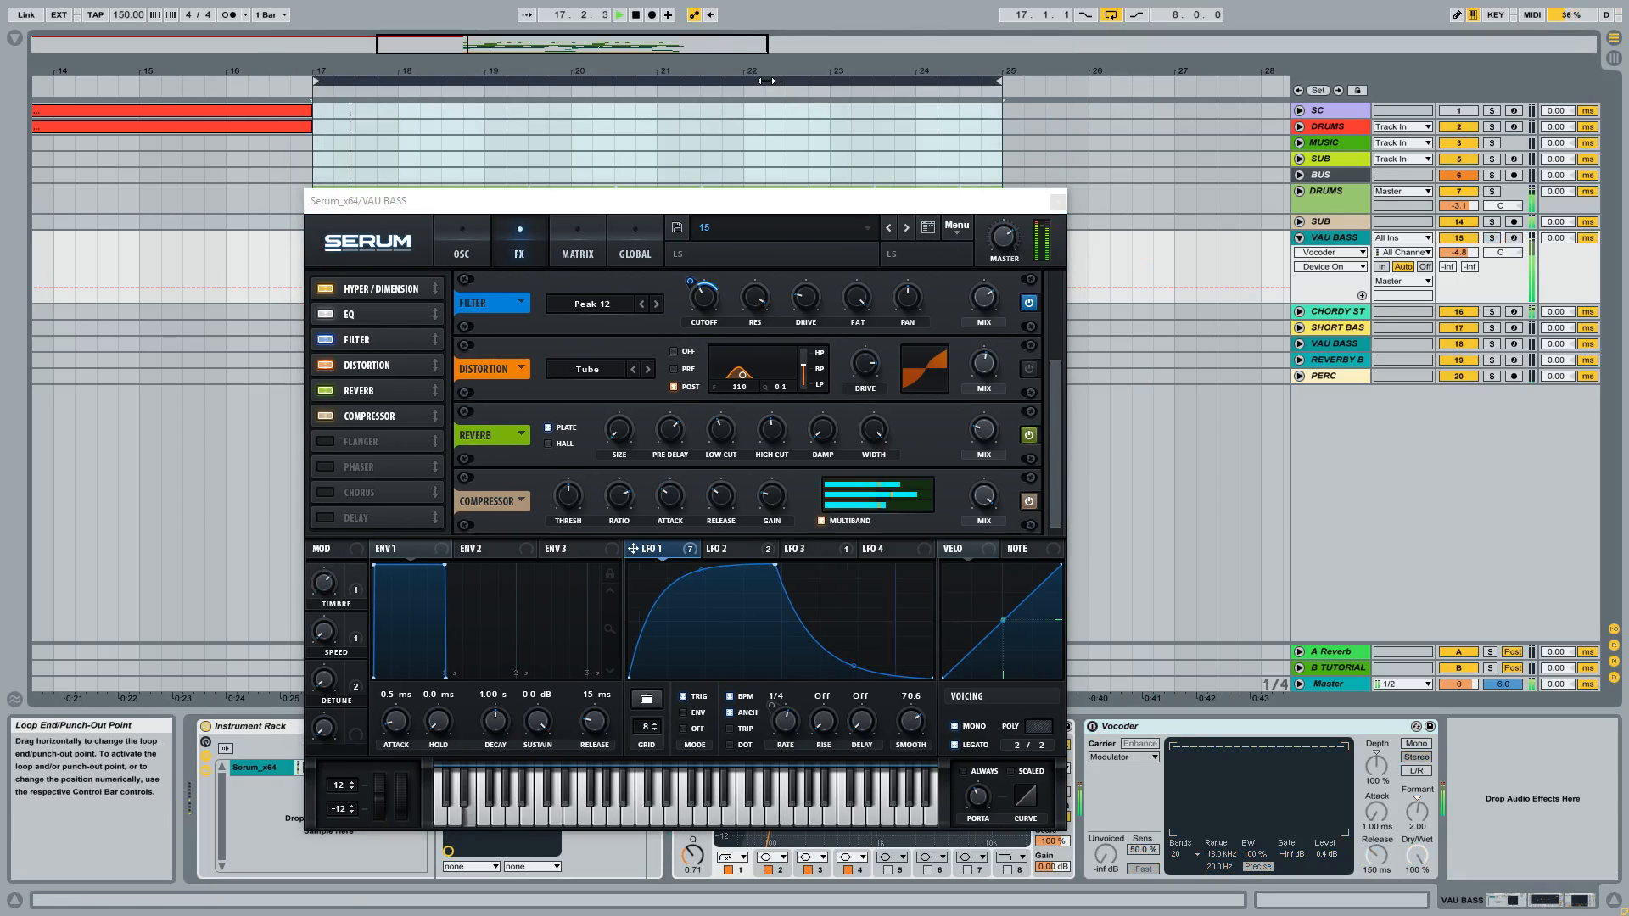
left_click(1059, 203)
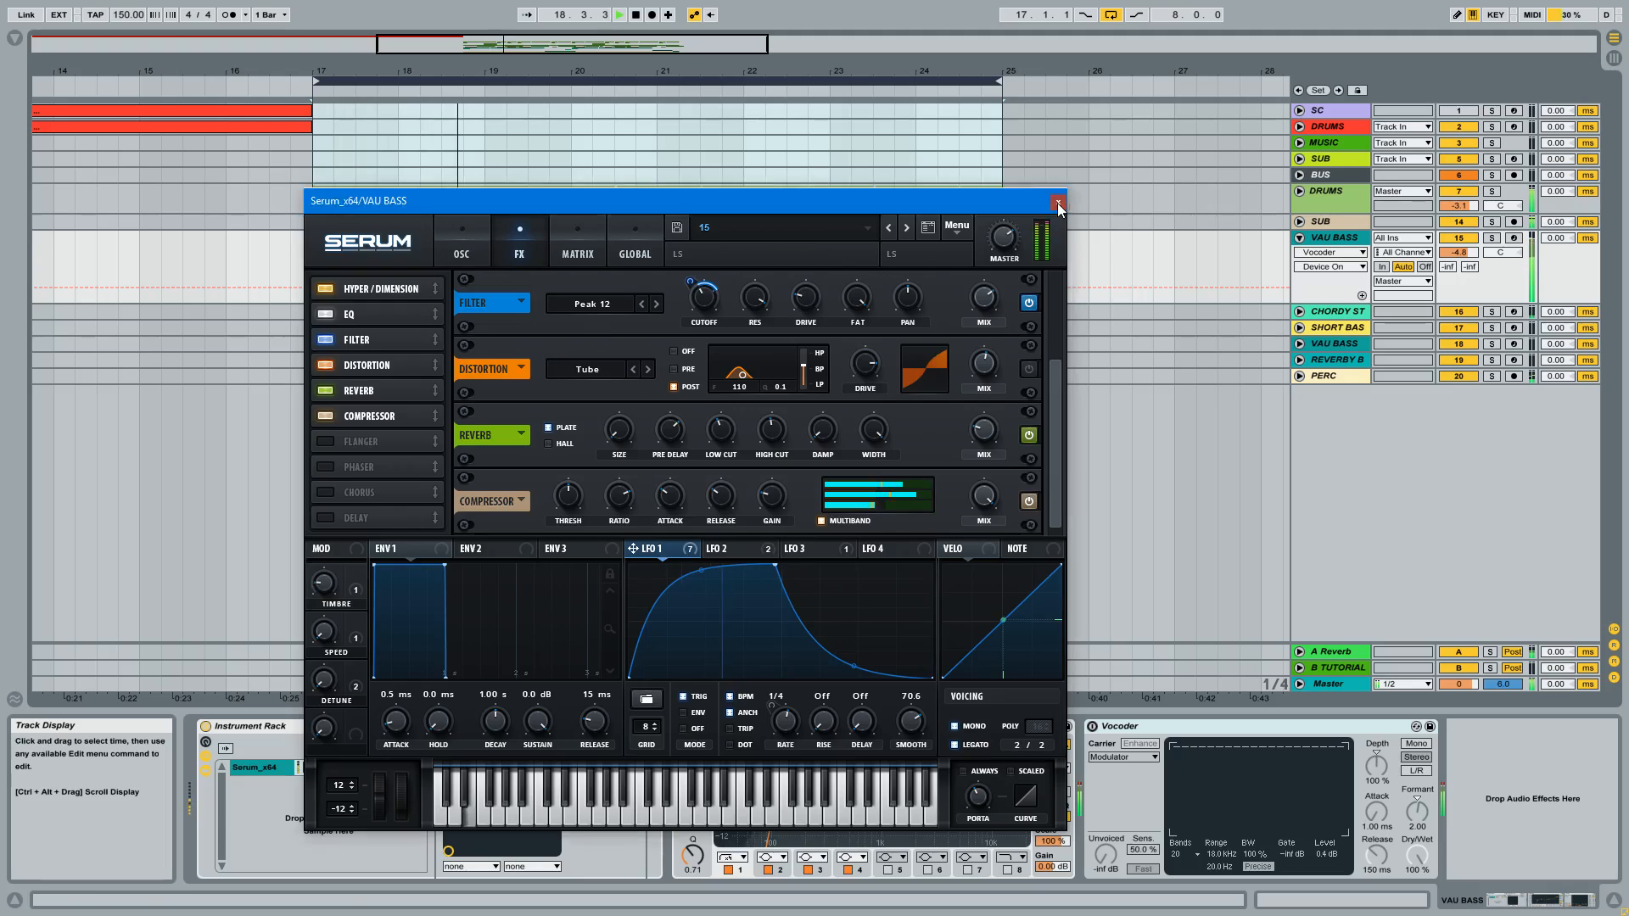
left_click(1057, 202)
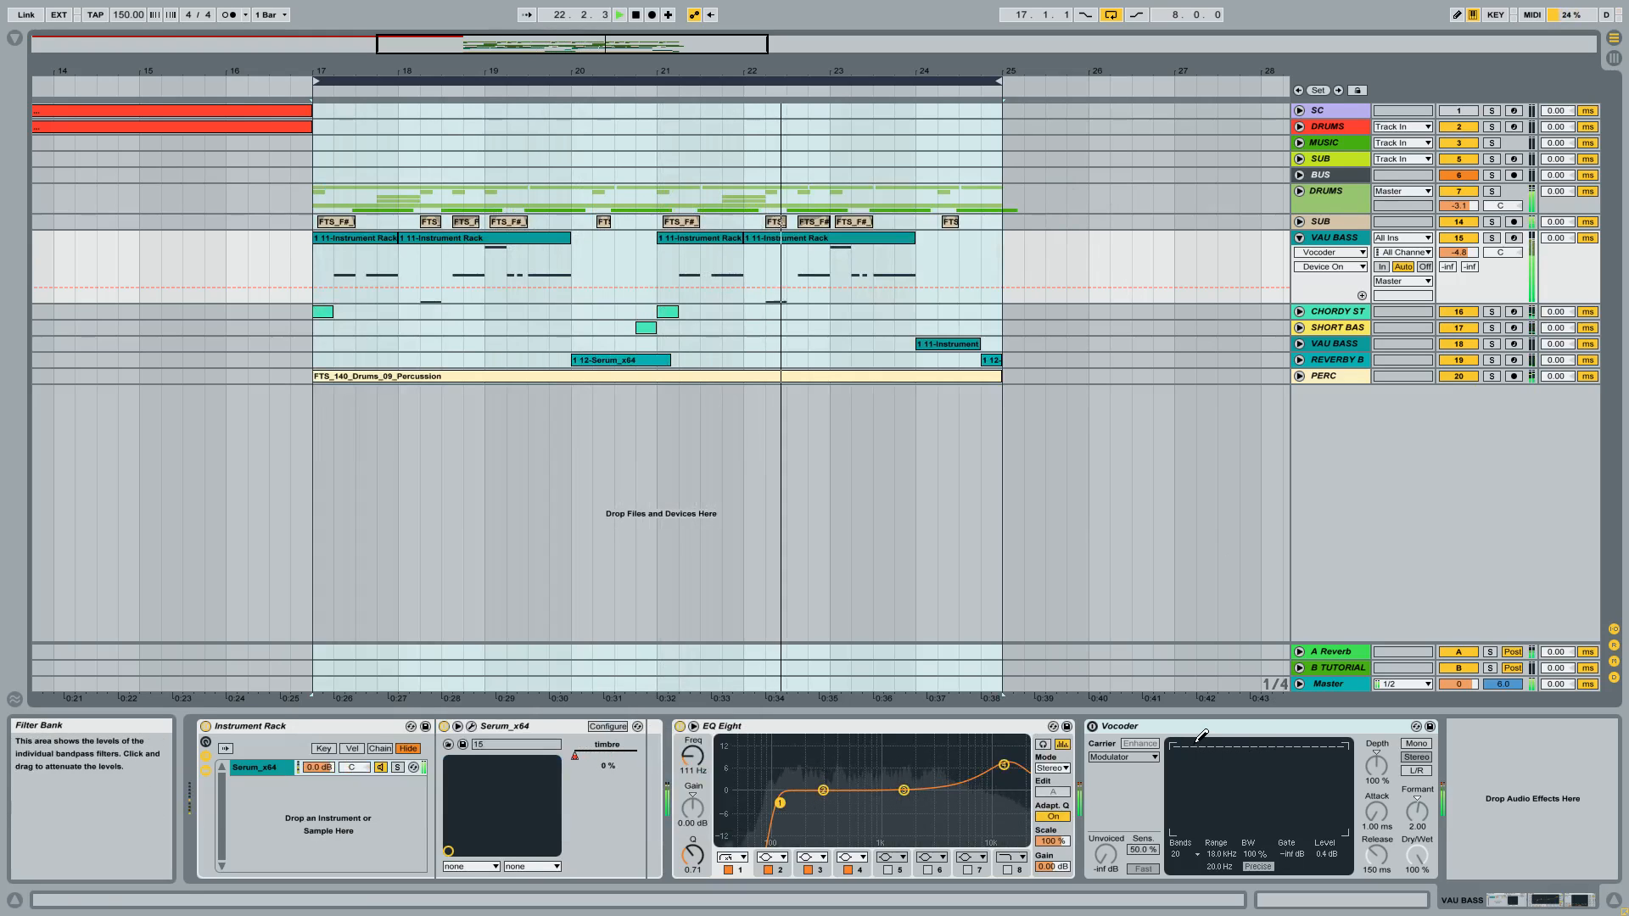
key("space")
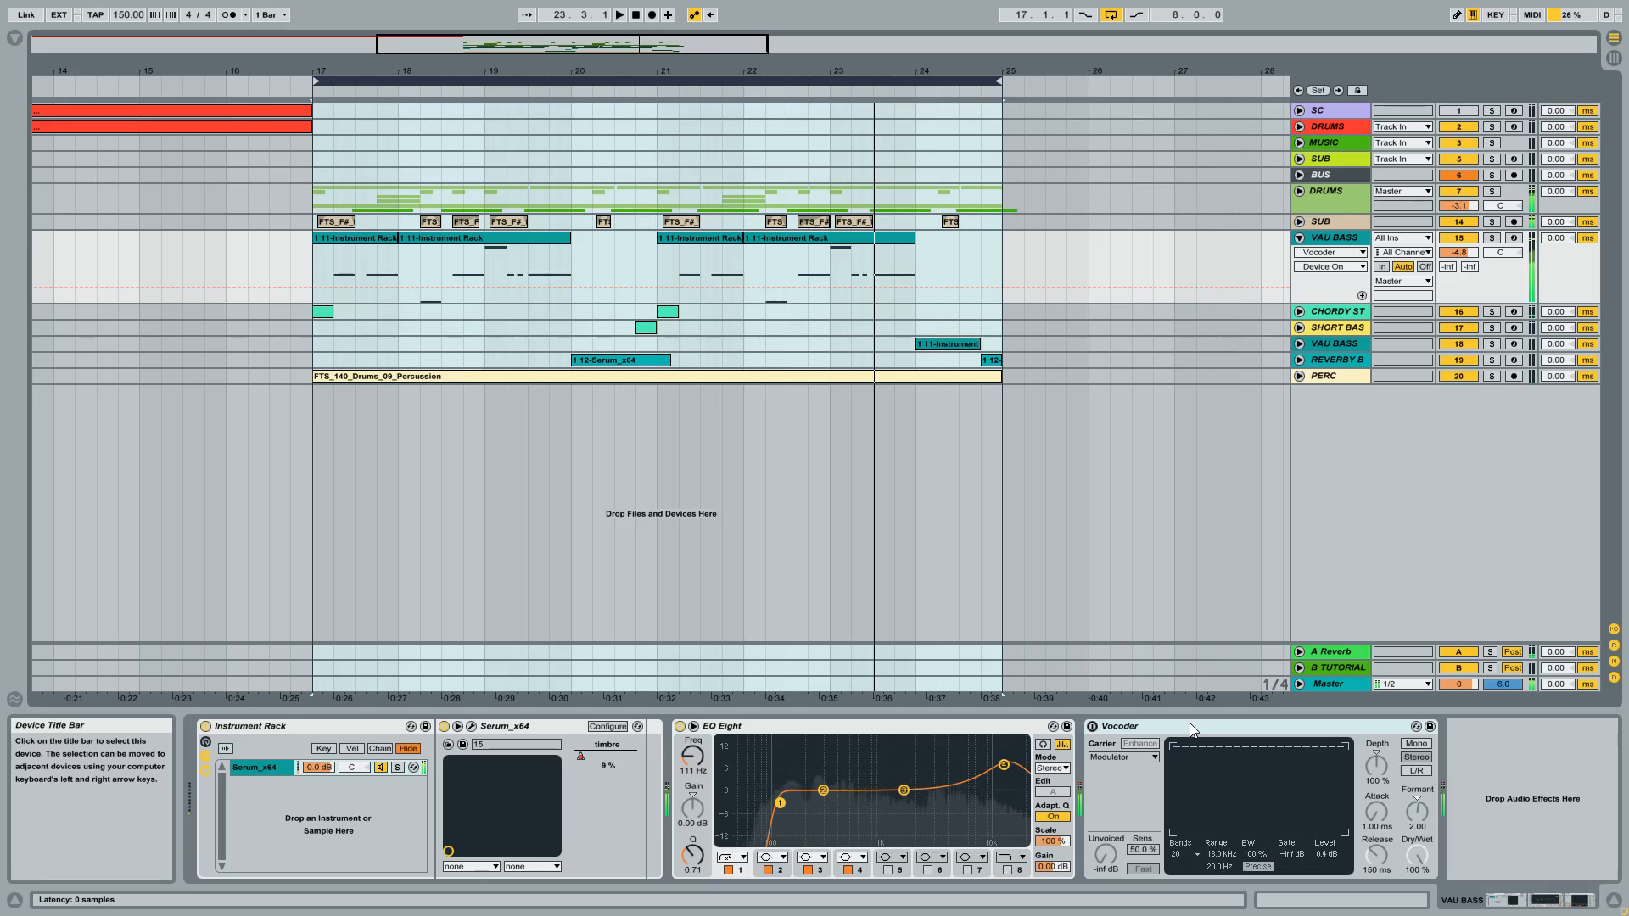
left_click(1092, 729)
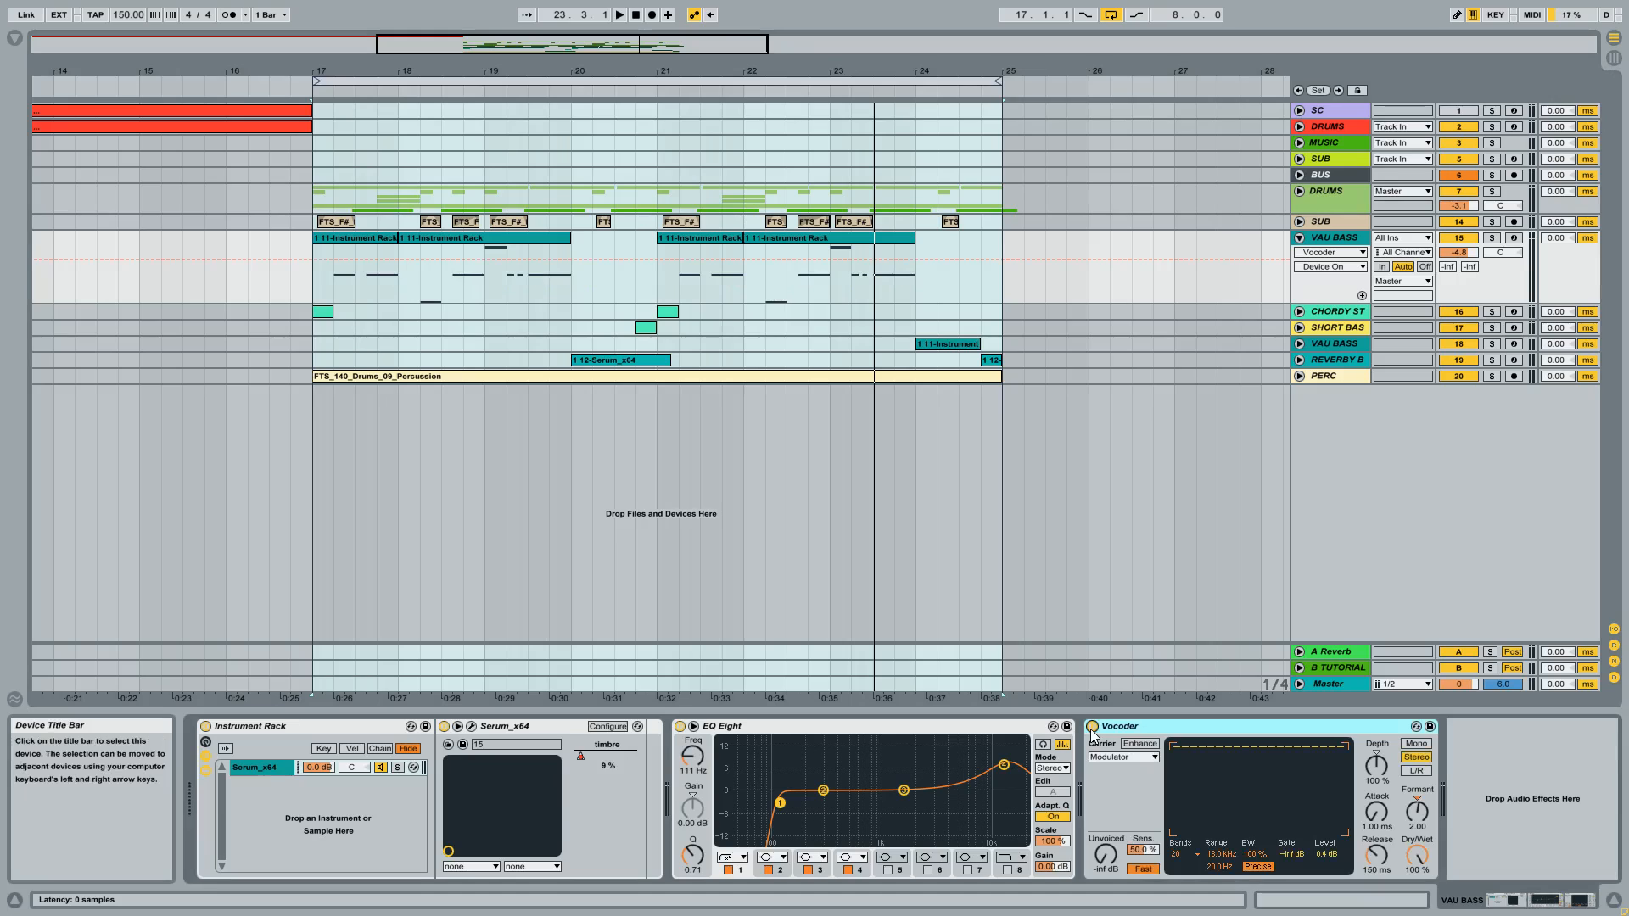
key("space")
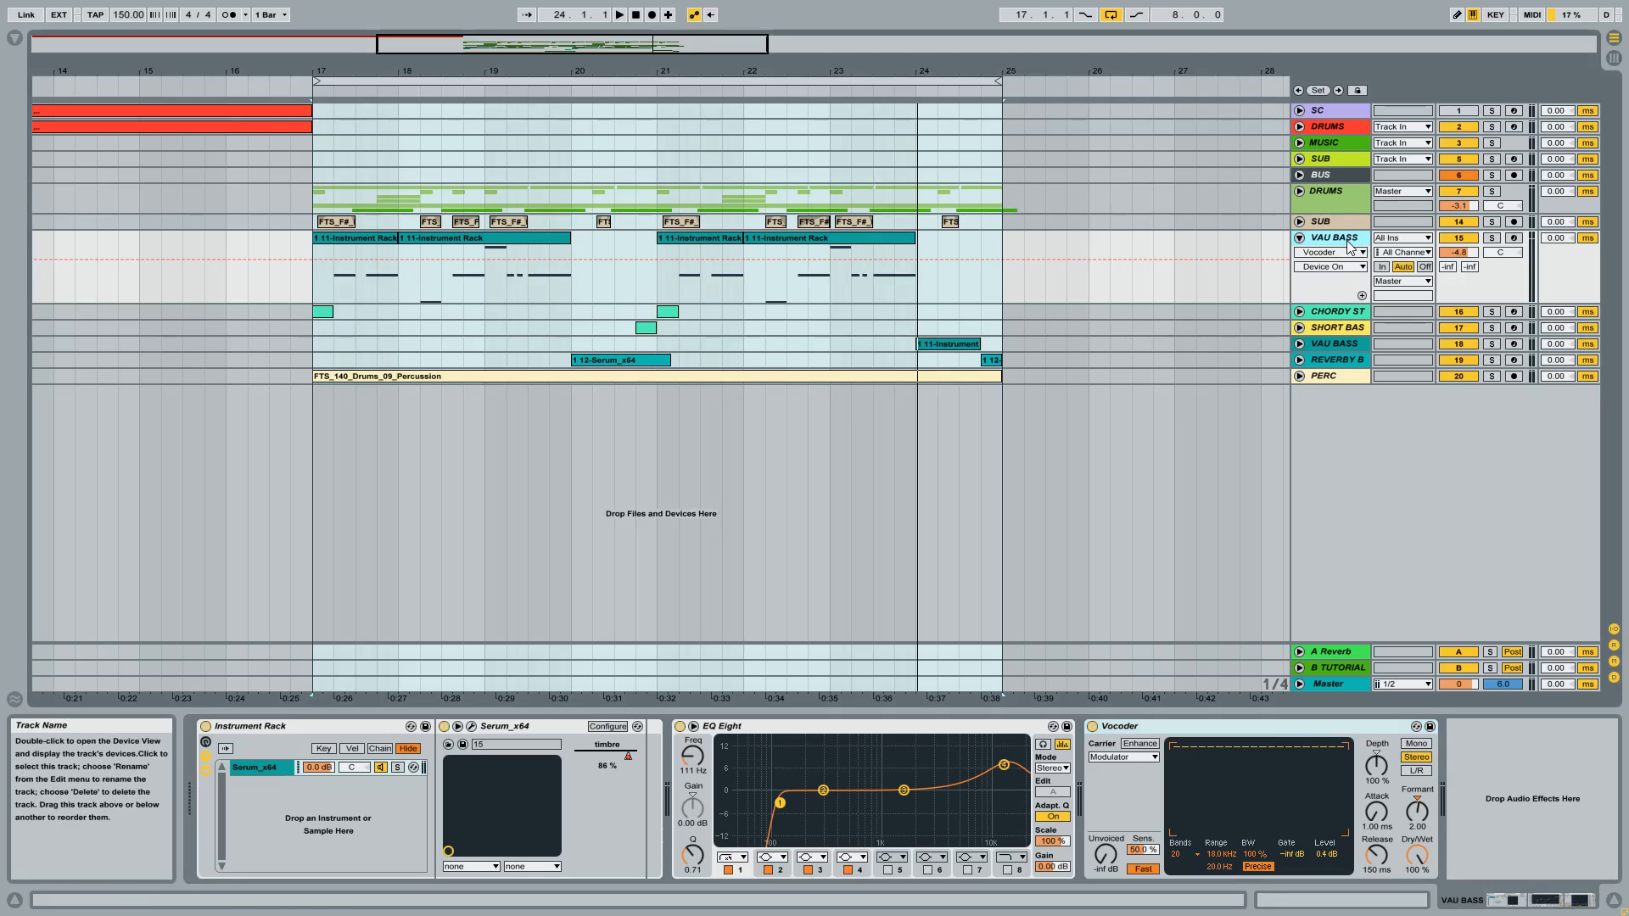
Step: Review the Vocoder's carrier options, keeping Modulator as the carrier
left_click(1130, 760)
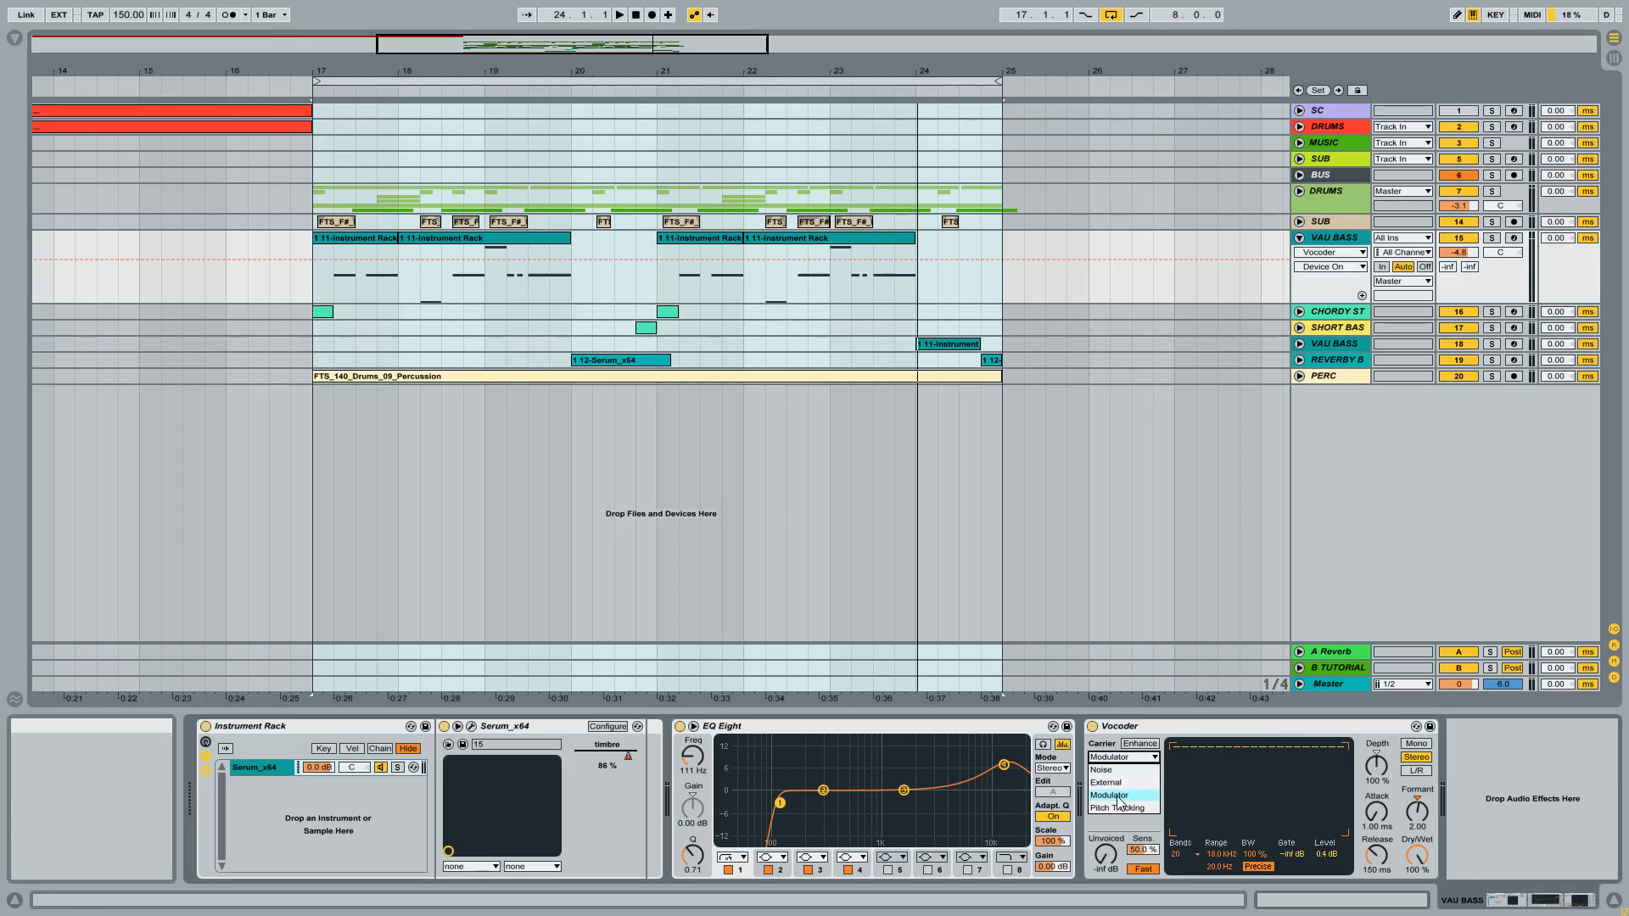
left_click(1117, 798)
left_click(1118, 760)
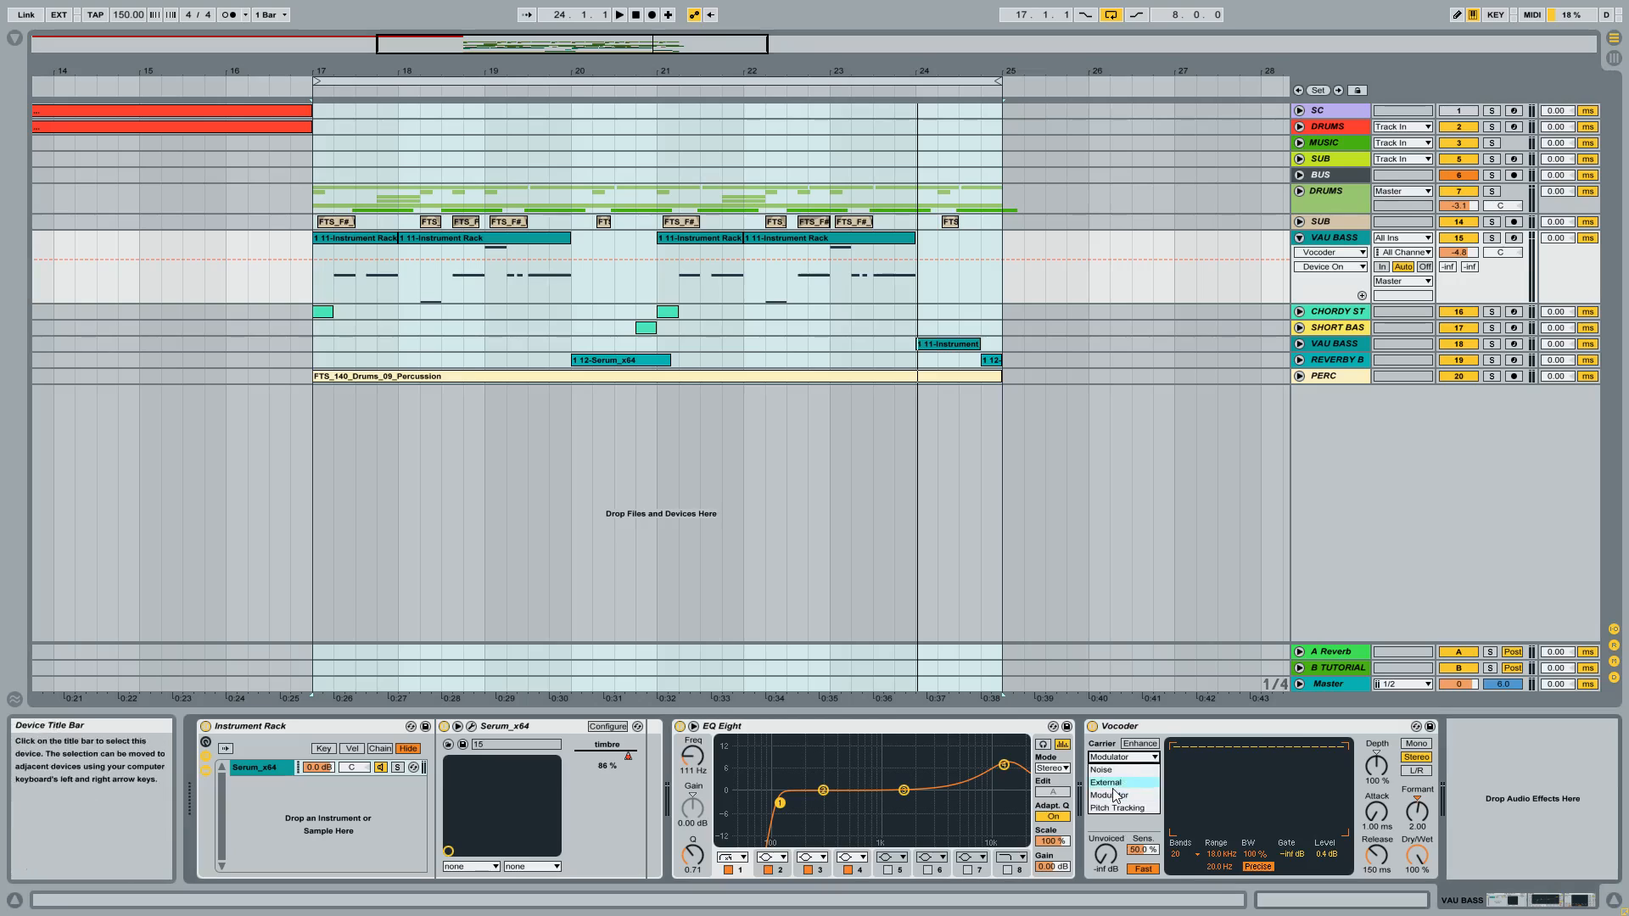
left_click(1118, 827)
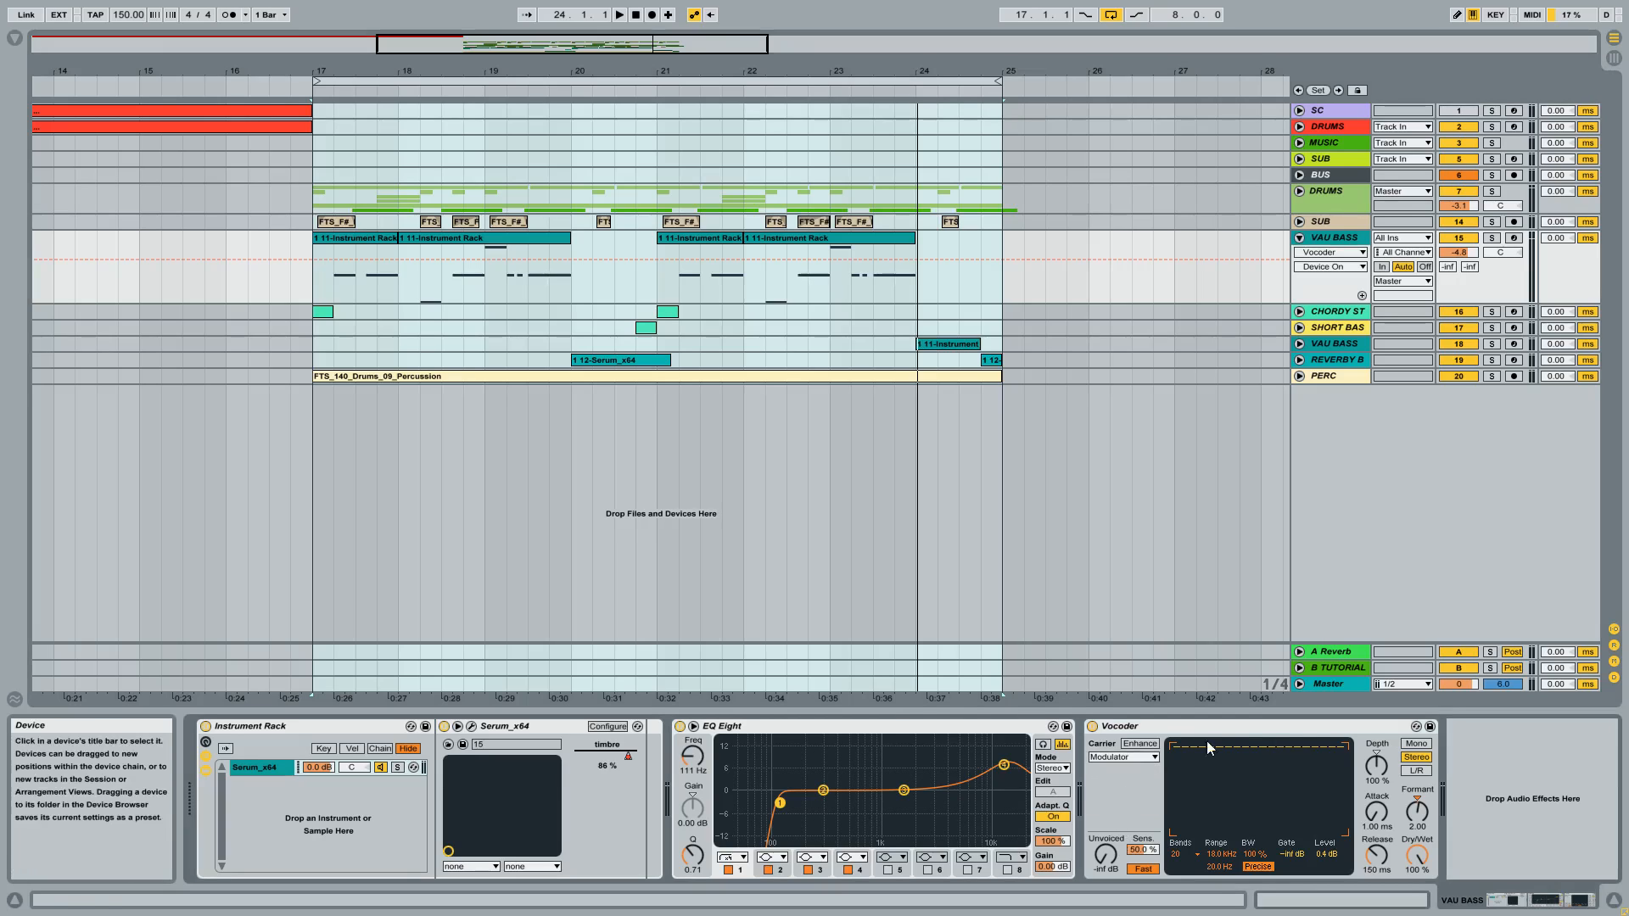
left_click(1227, 728)
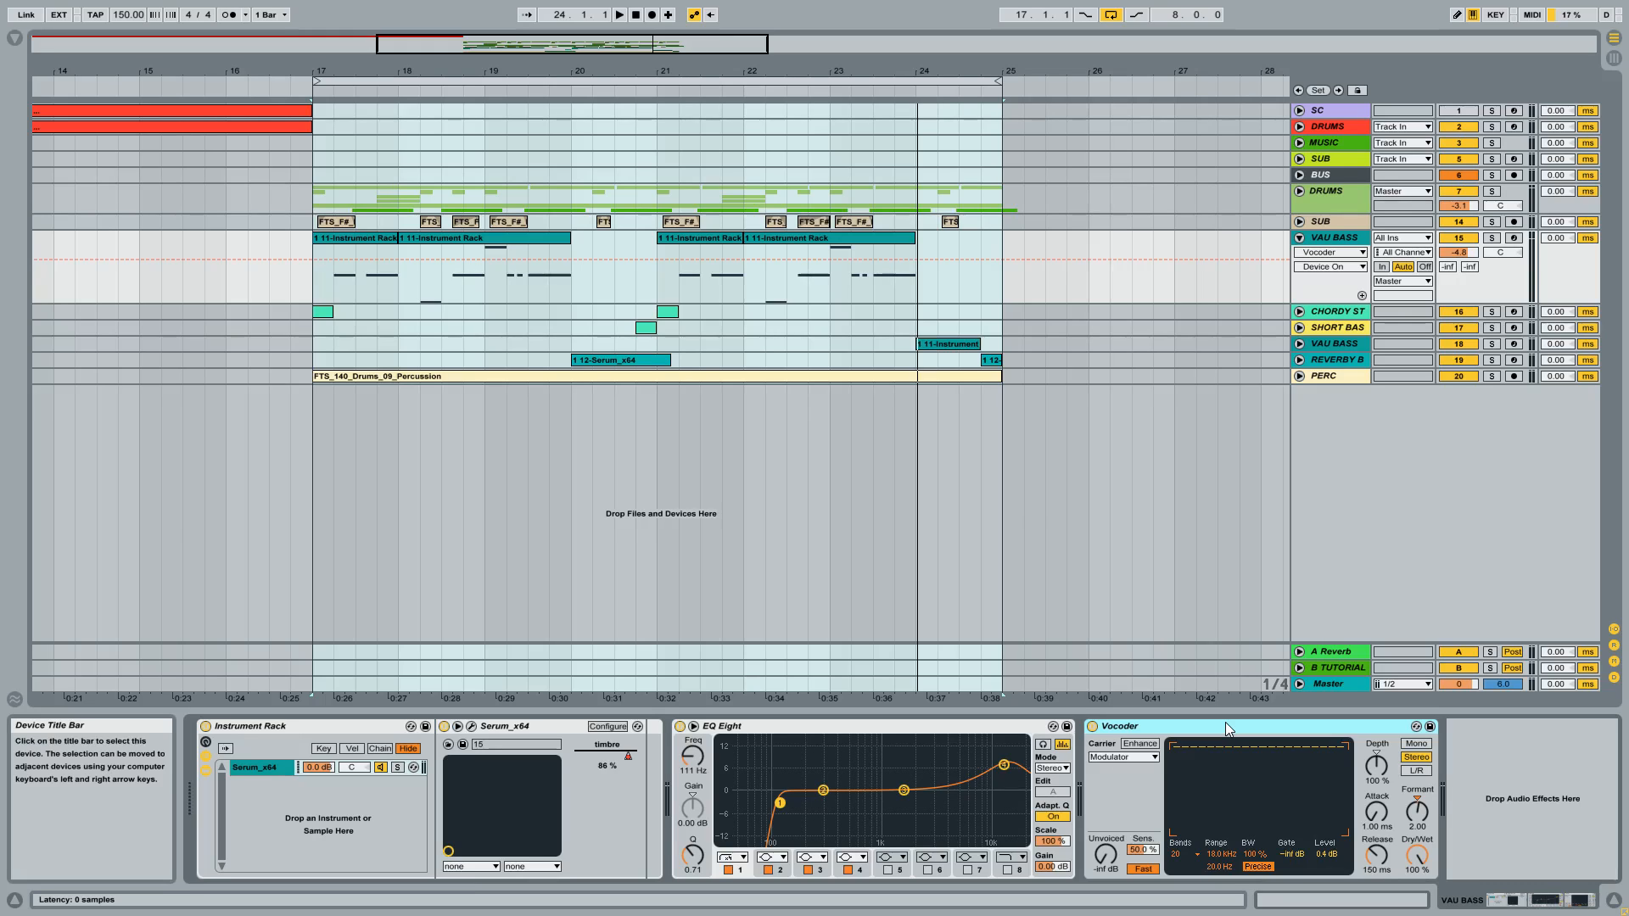
Step: Reopen Serum on the VAU BASS track, start loop playback, and load the Airhead wavetable into OSC B
left_click(471, 728)
left_click_drag(796, 200, 867, 193)
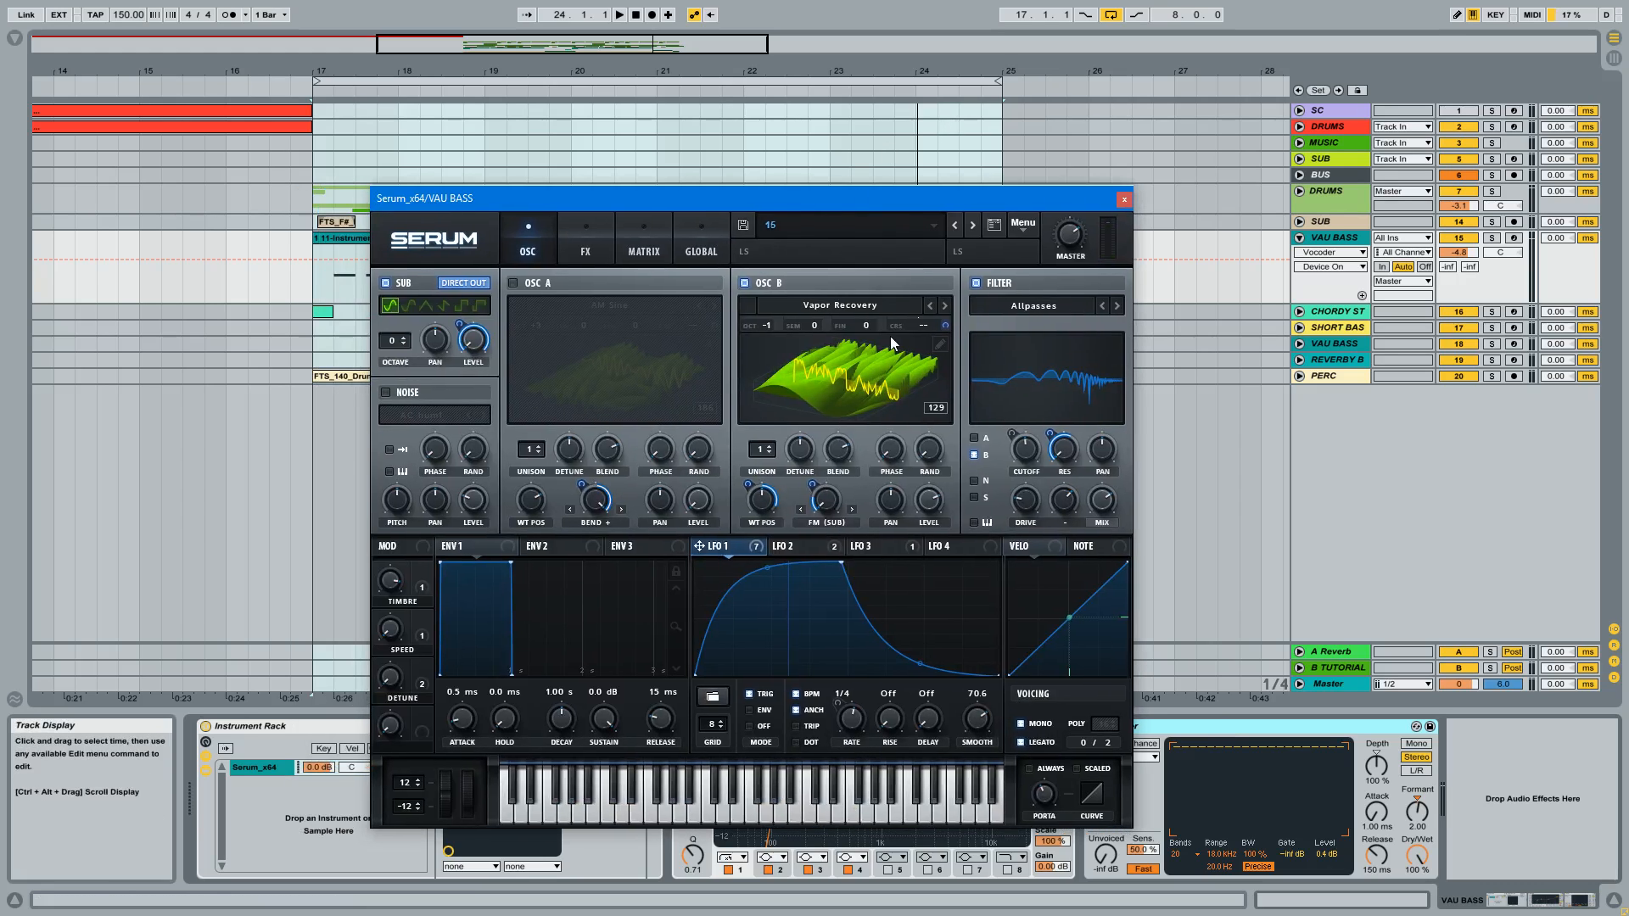
key("space")
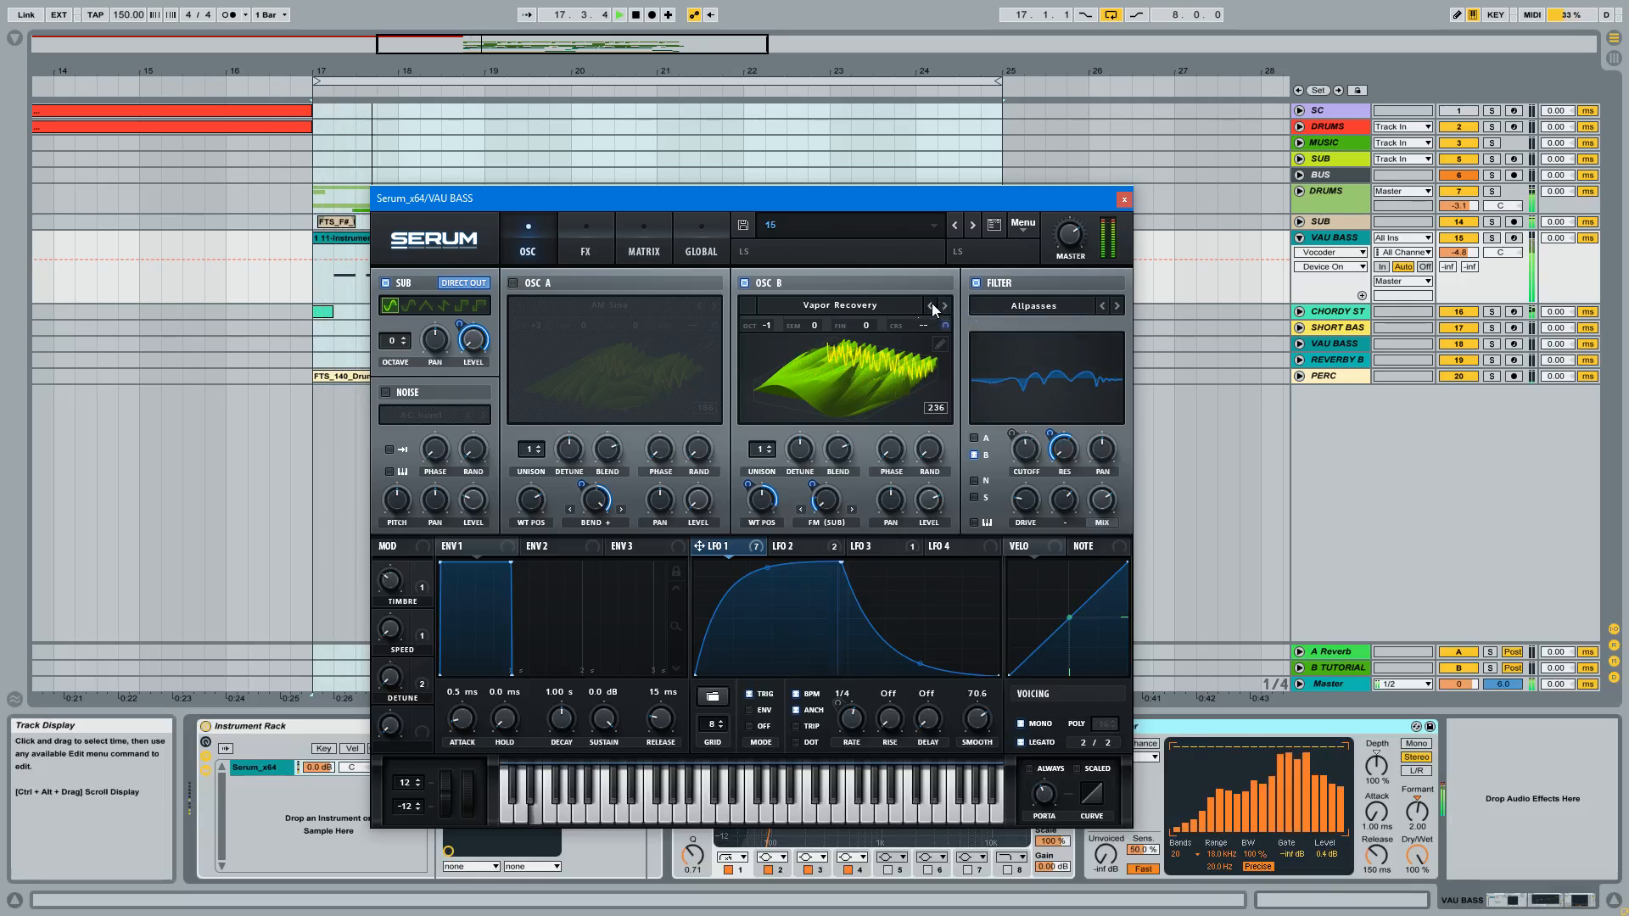
left_click(931, 307)
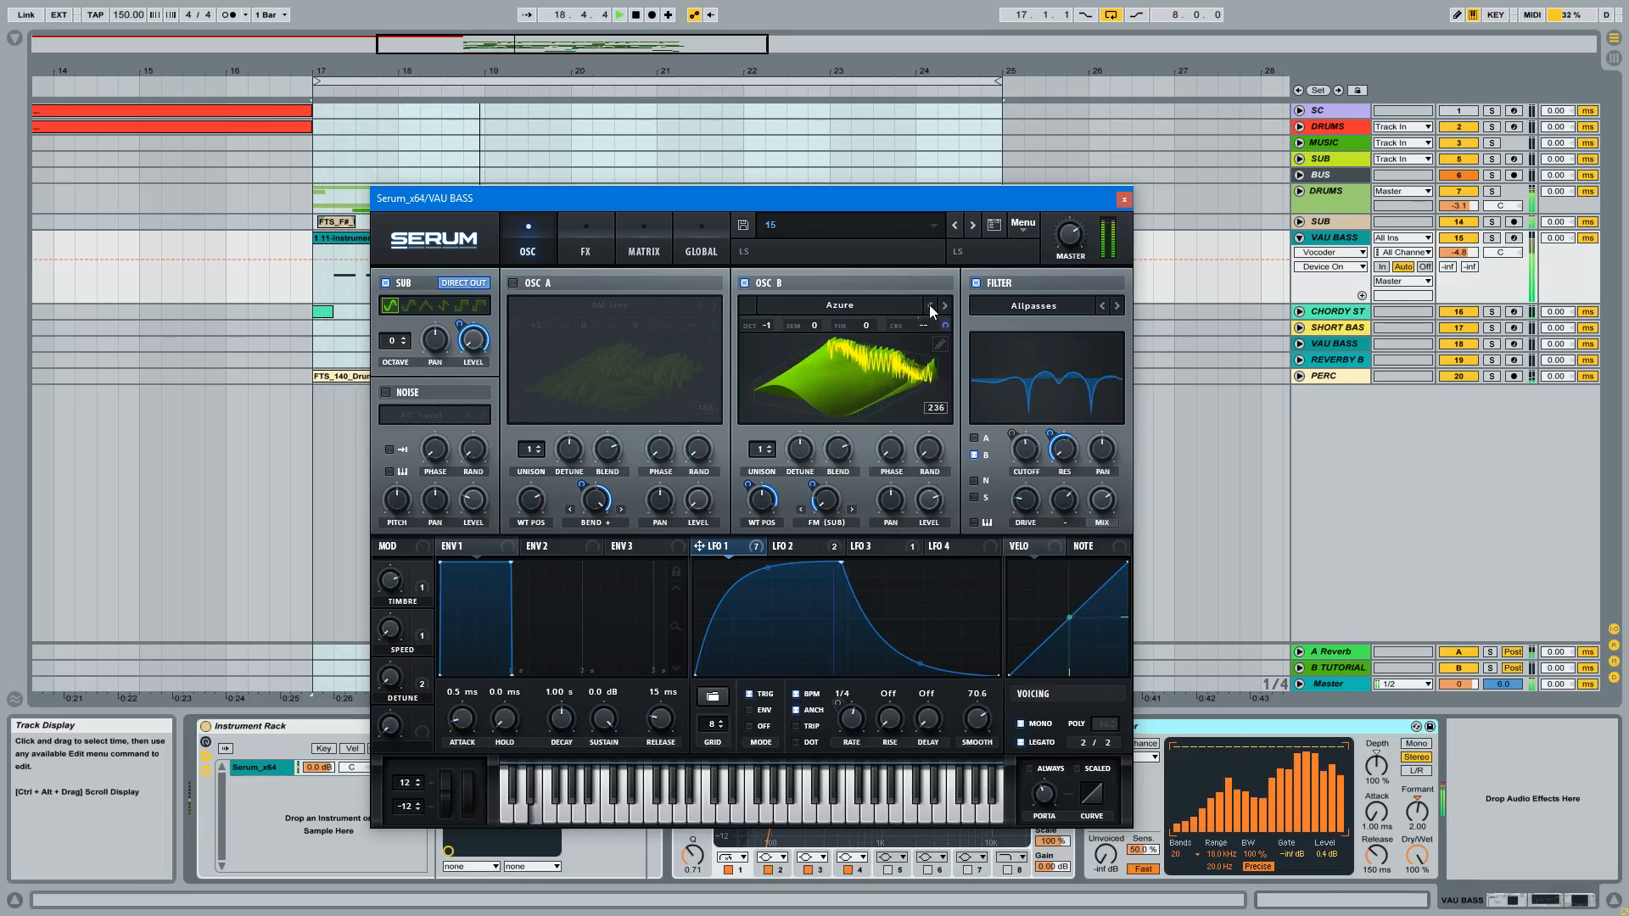
left_click(855, 304)
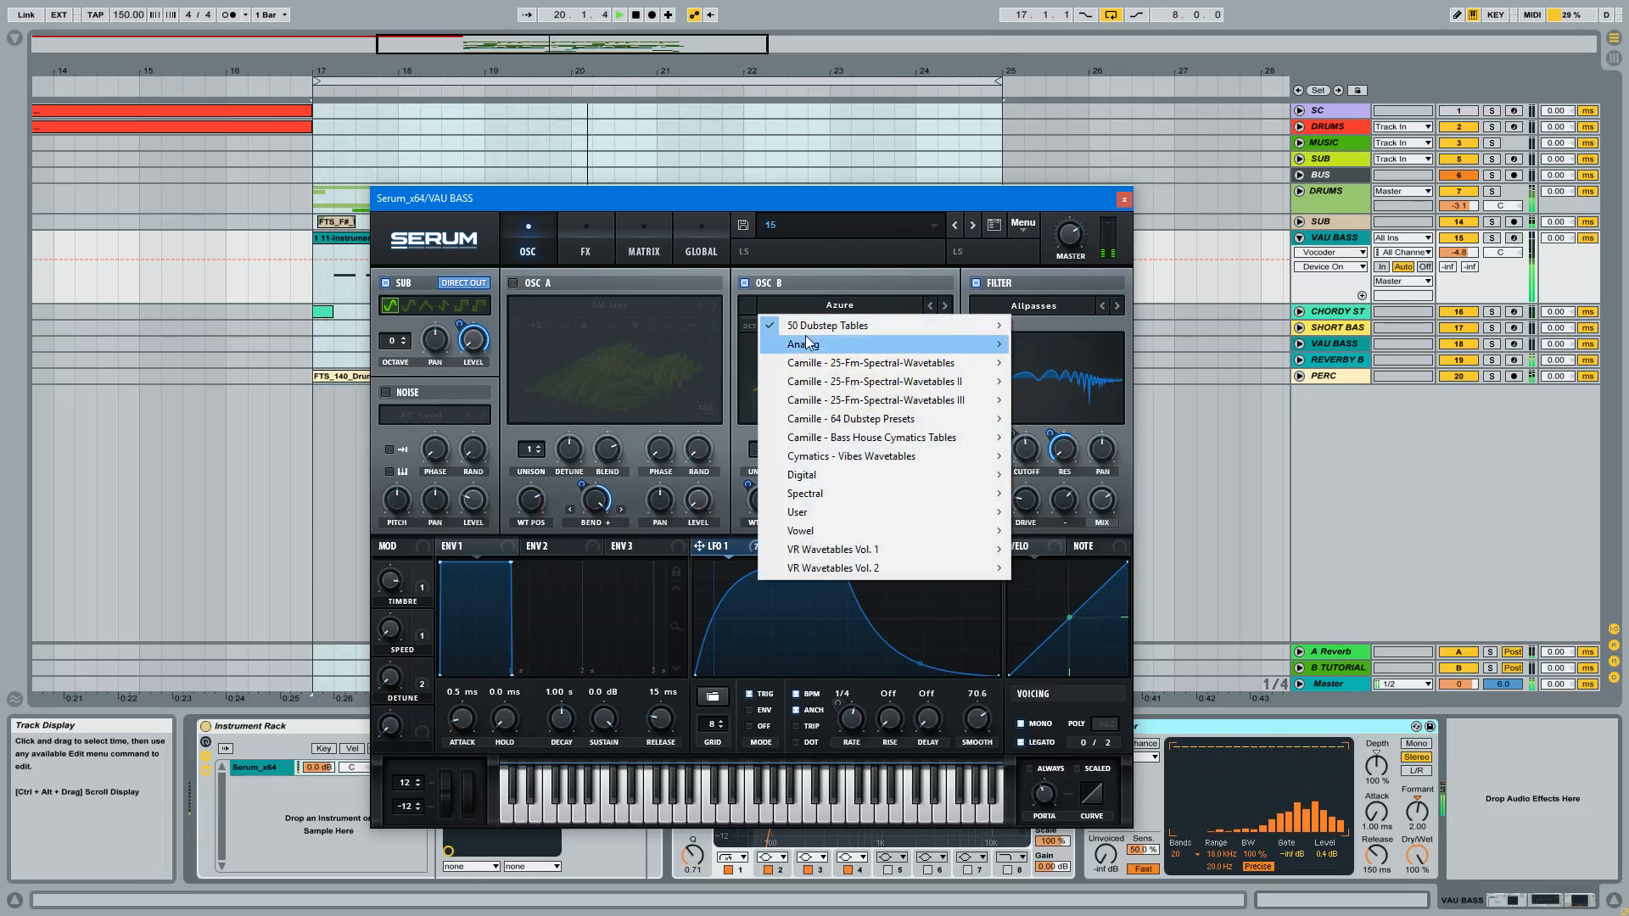
mouse_move(849, 437)
left_click(568, 431)
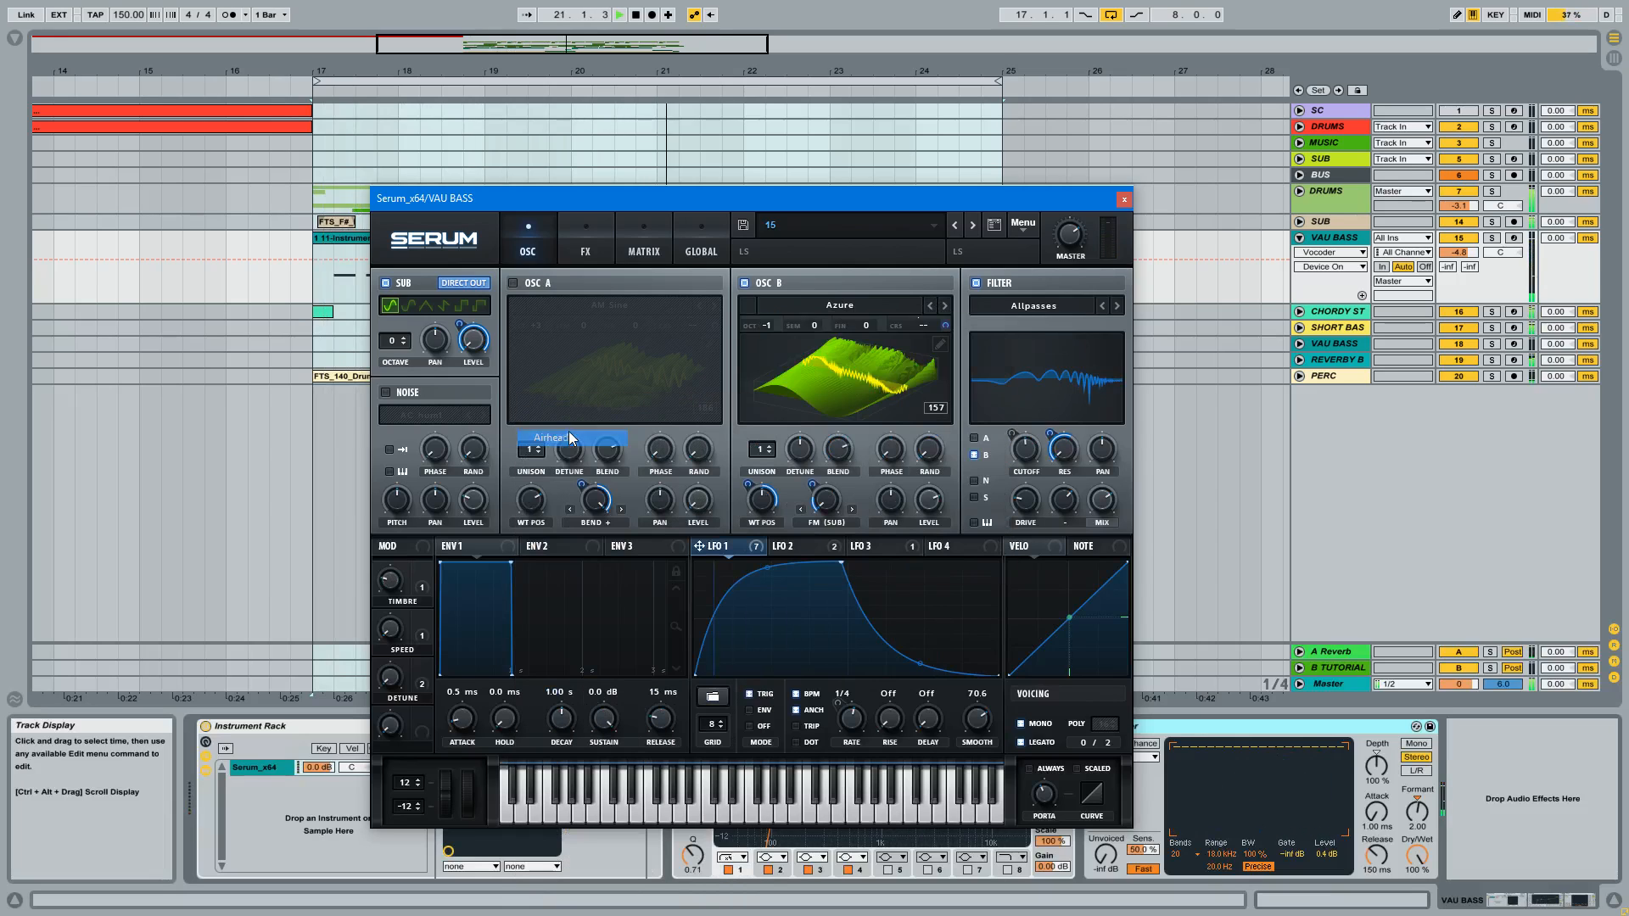
Step: Audition OSC B wavetables from Backpedal through Barney Fife, Belly-Shover, Big Slab, Blister and Body Shell to Bottom End, and close Serum's window
left_click(945, 305)
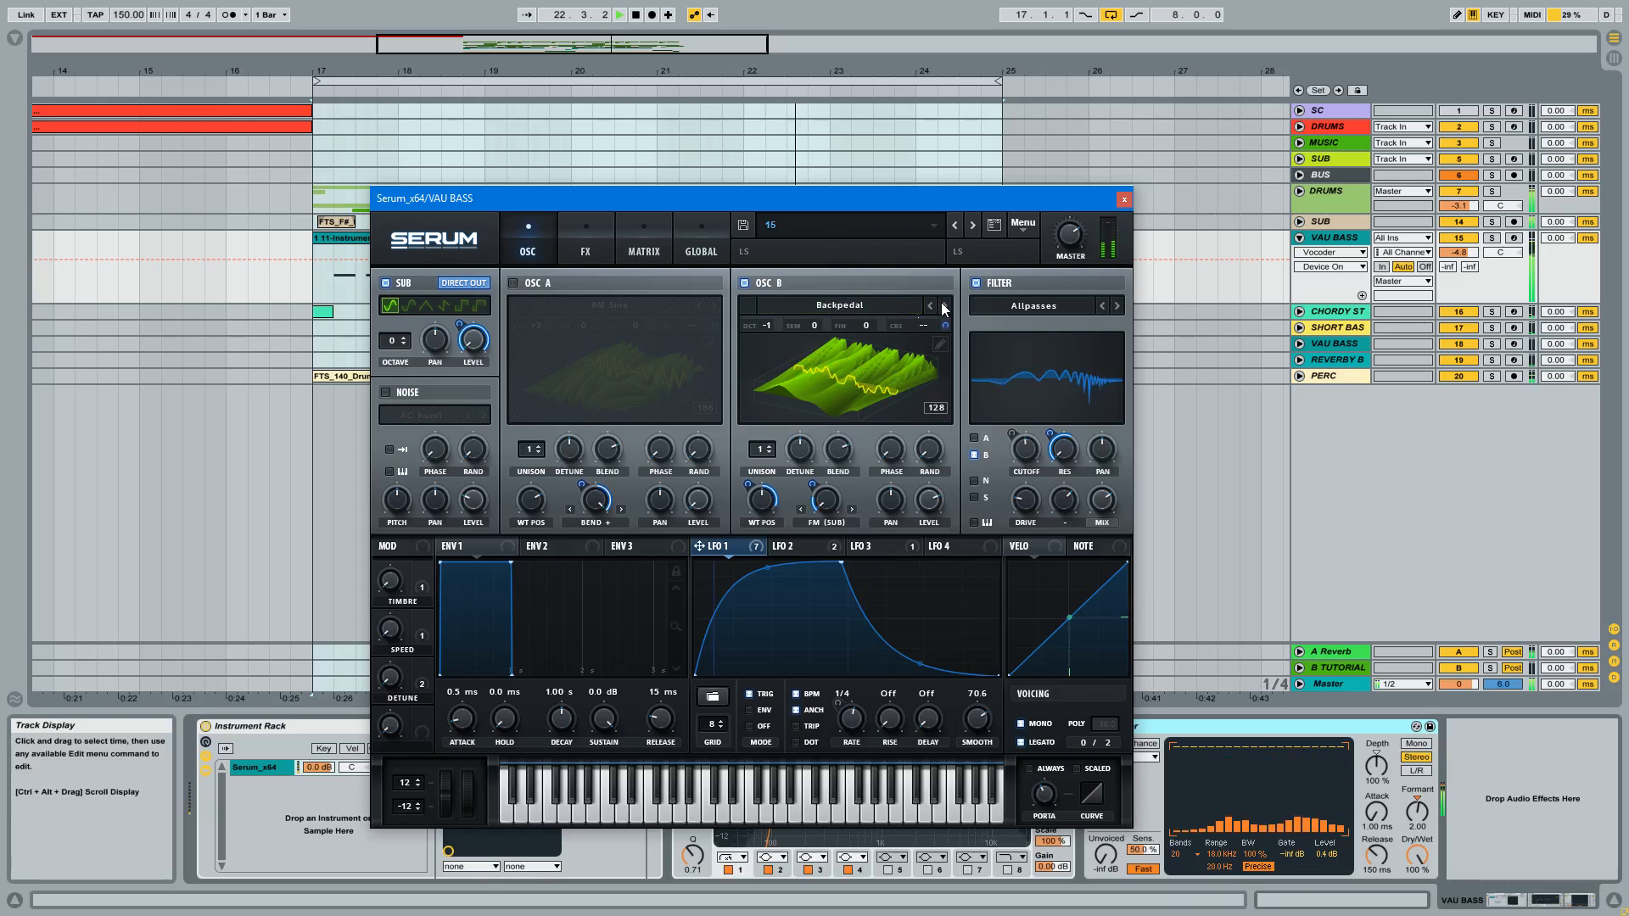
left_click(944, 306)
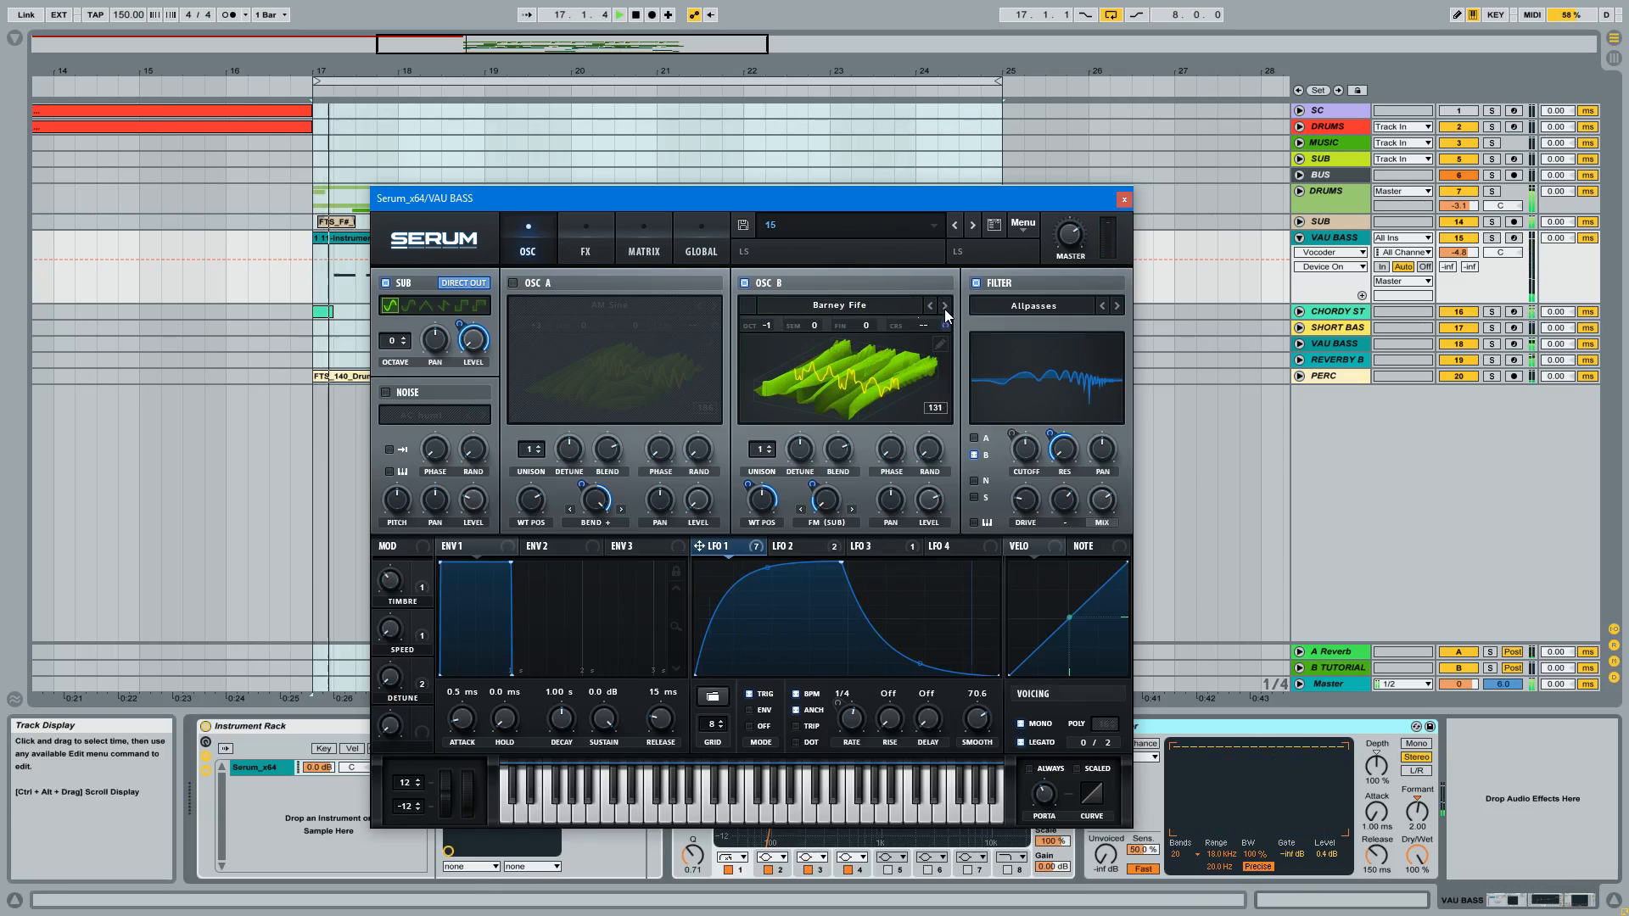
left_click(944, 308)
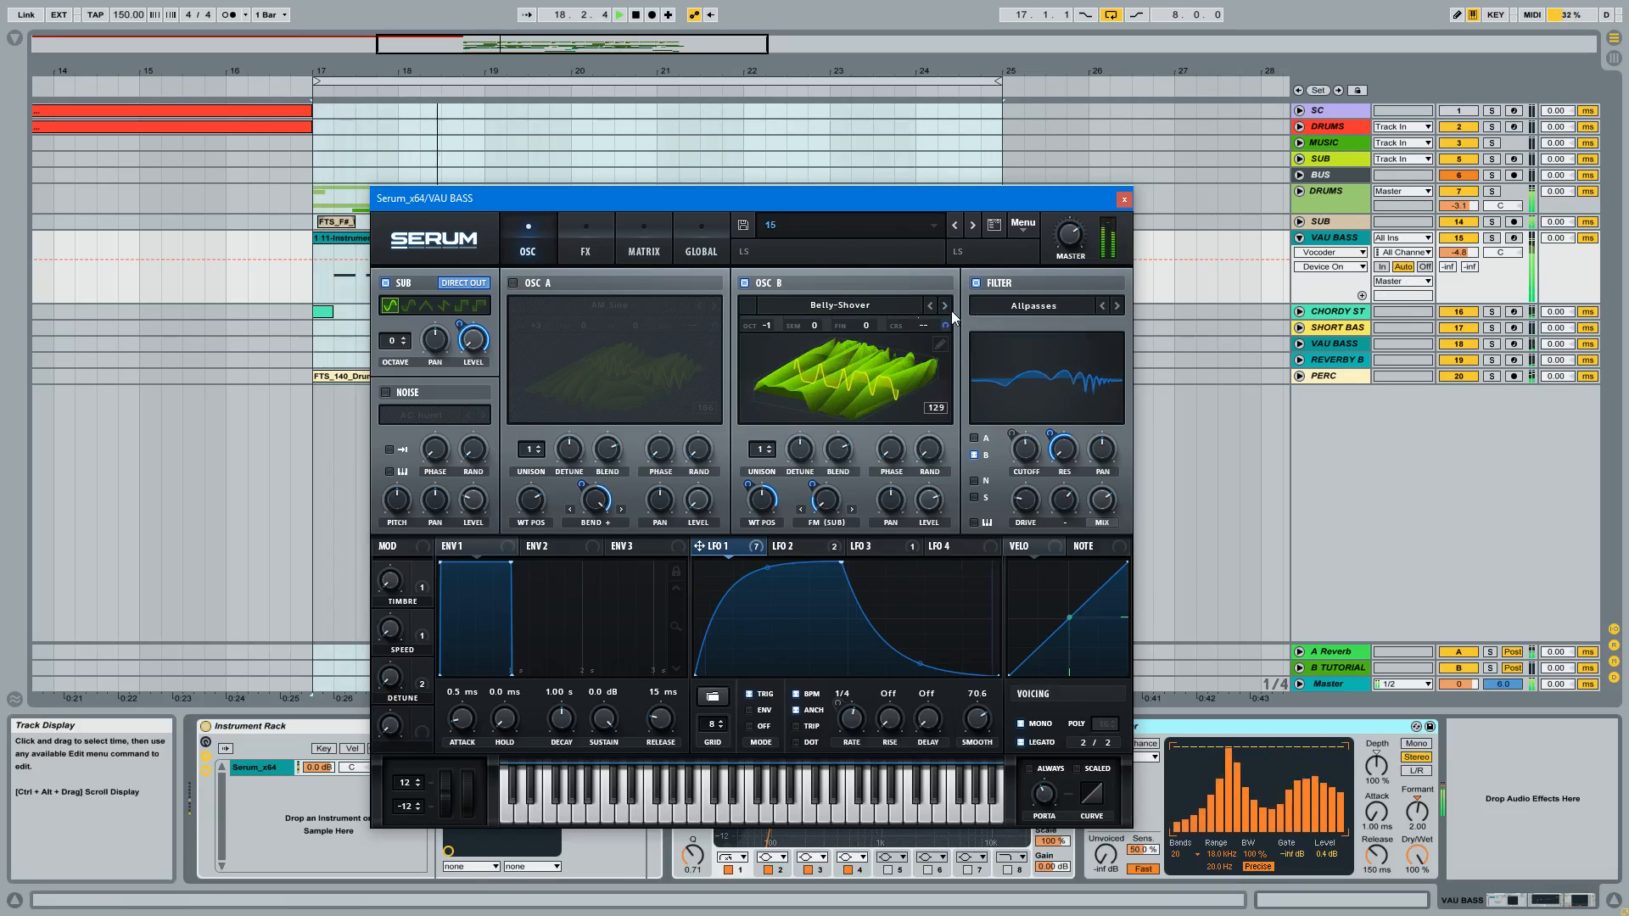
left_click(945, 307)
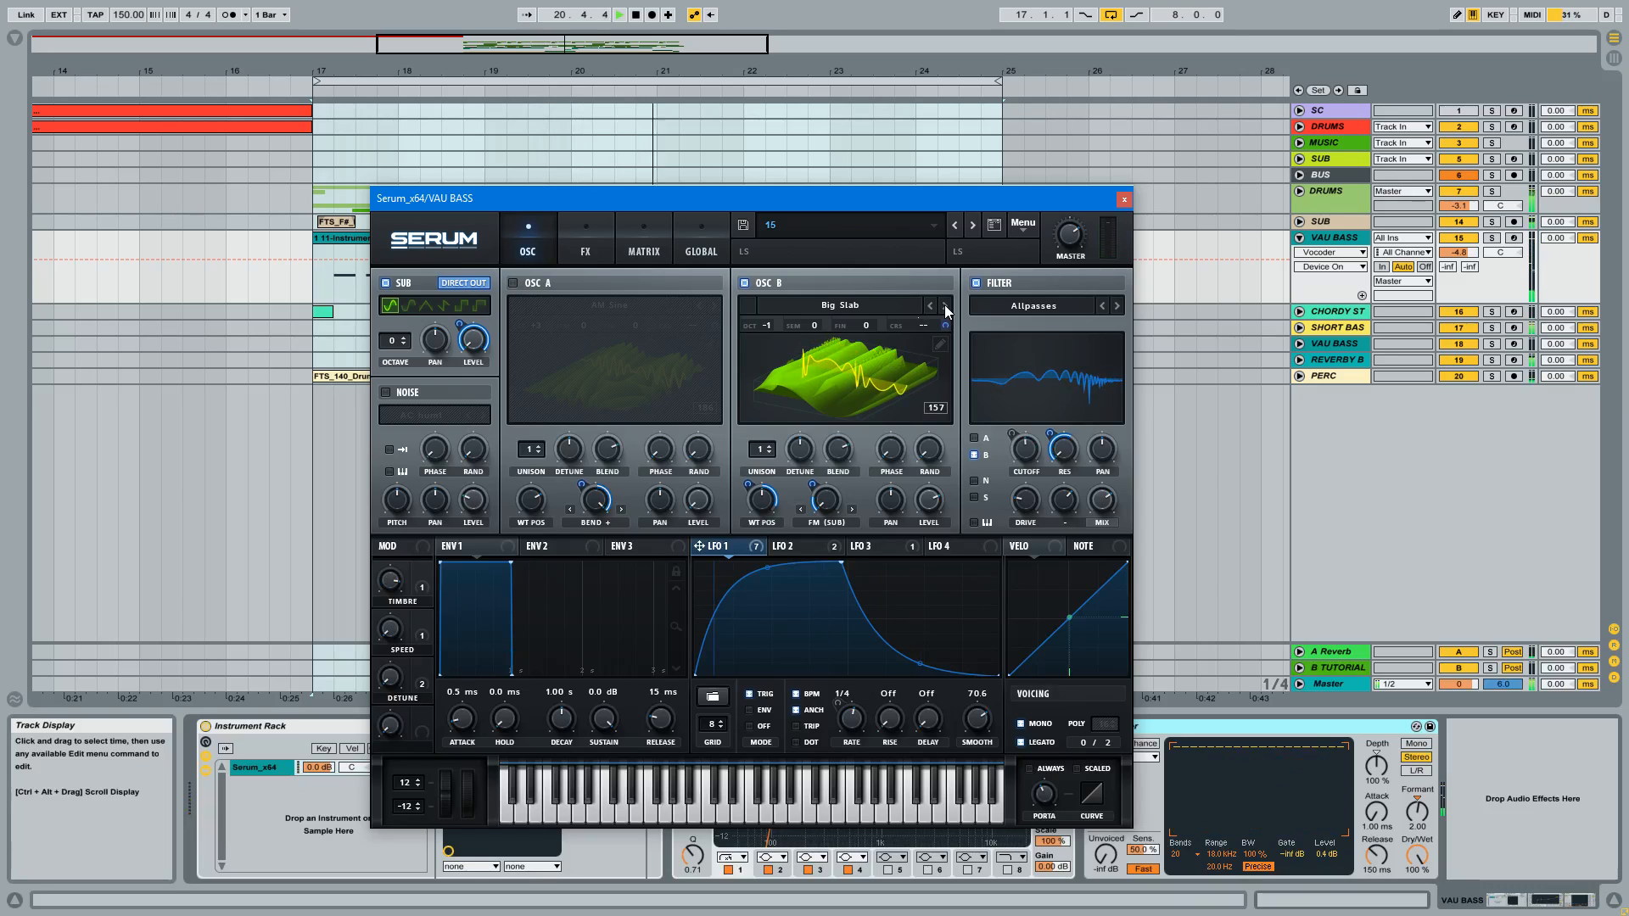
left_click(945, 307)
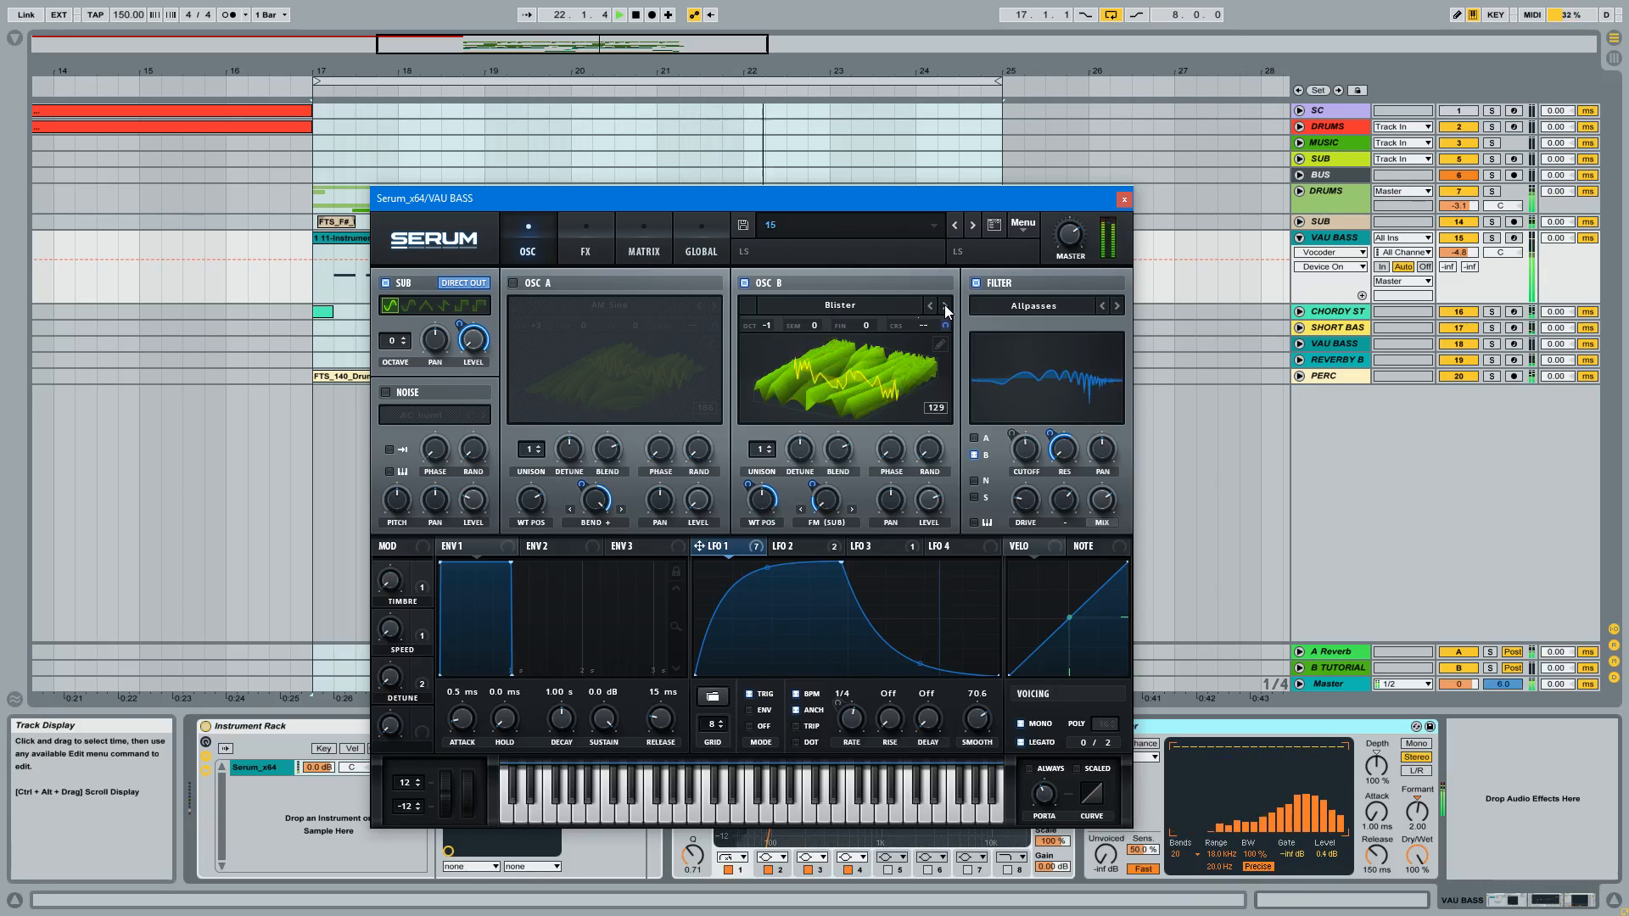
left_click(944, 306)
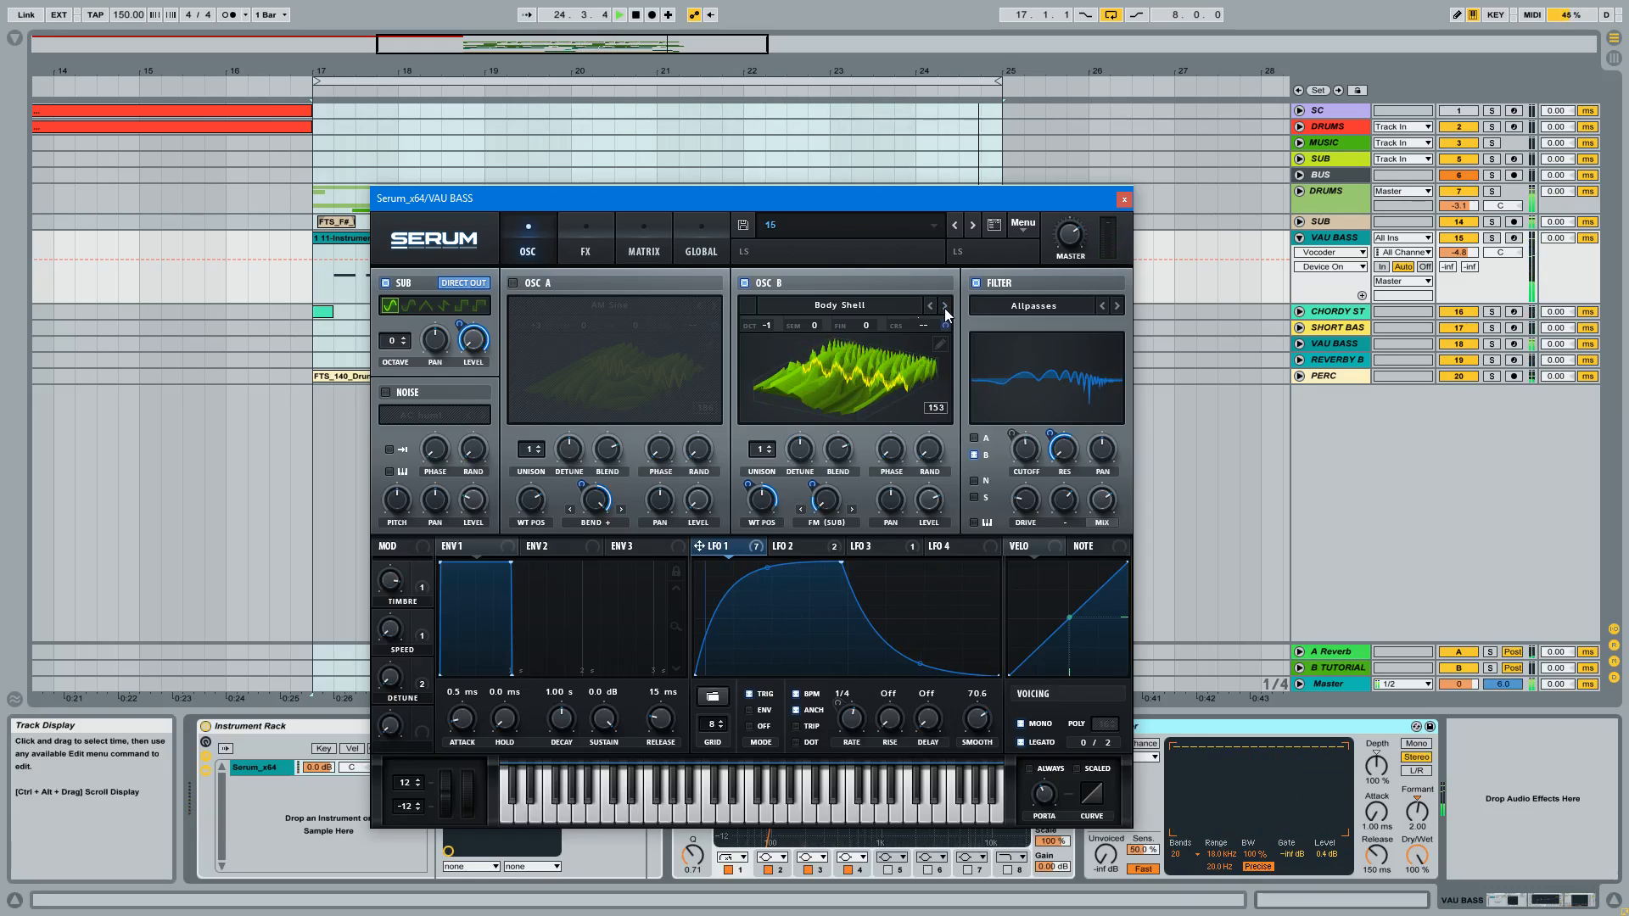
left_click(945, 308)
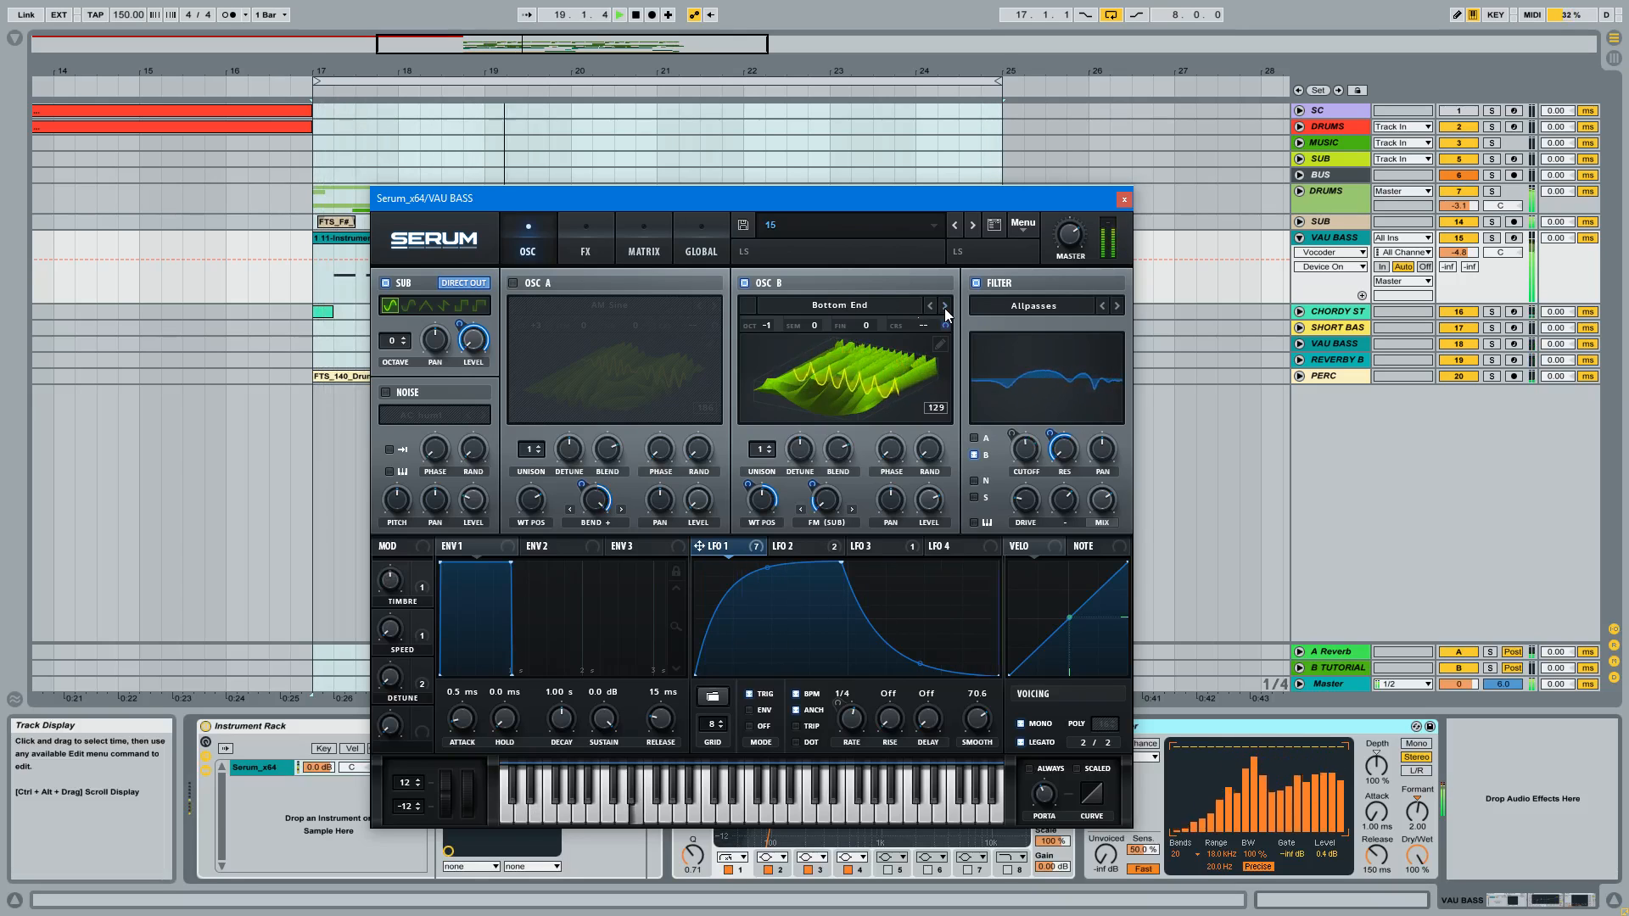
left_click(1123, 200)
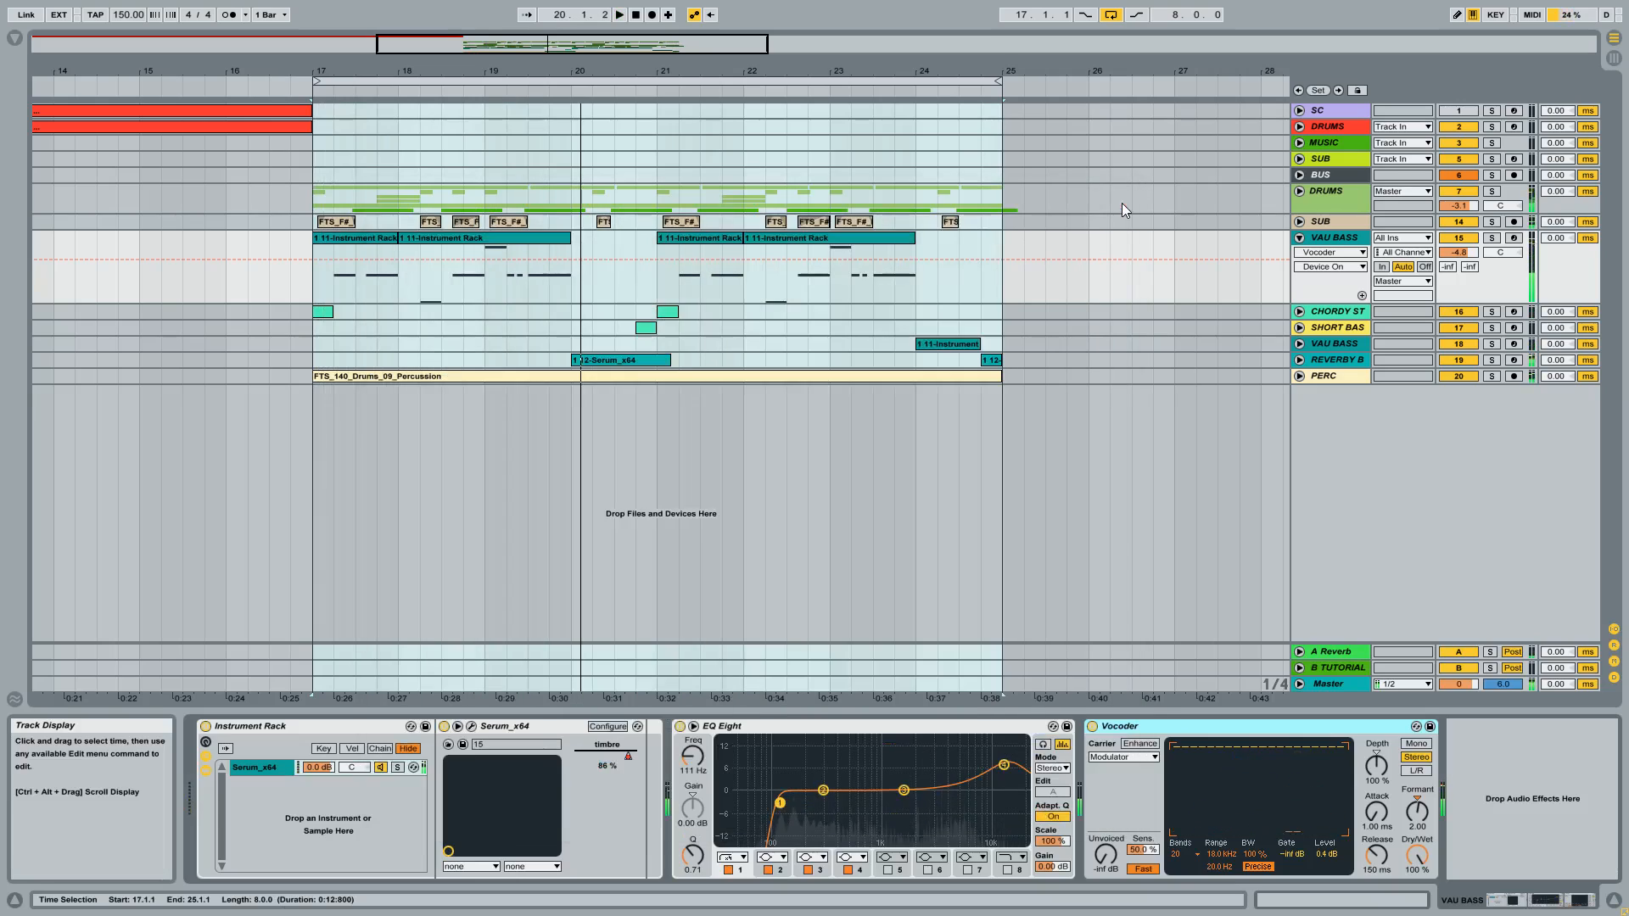
Step: Review the first VAU BASS clip and the track's devices, from Instrument Rack to Vocoder, with the bar 17 to 25 loop selected
left_click(353, 243)
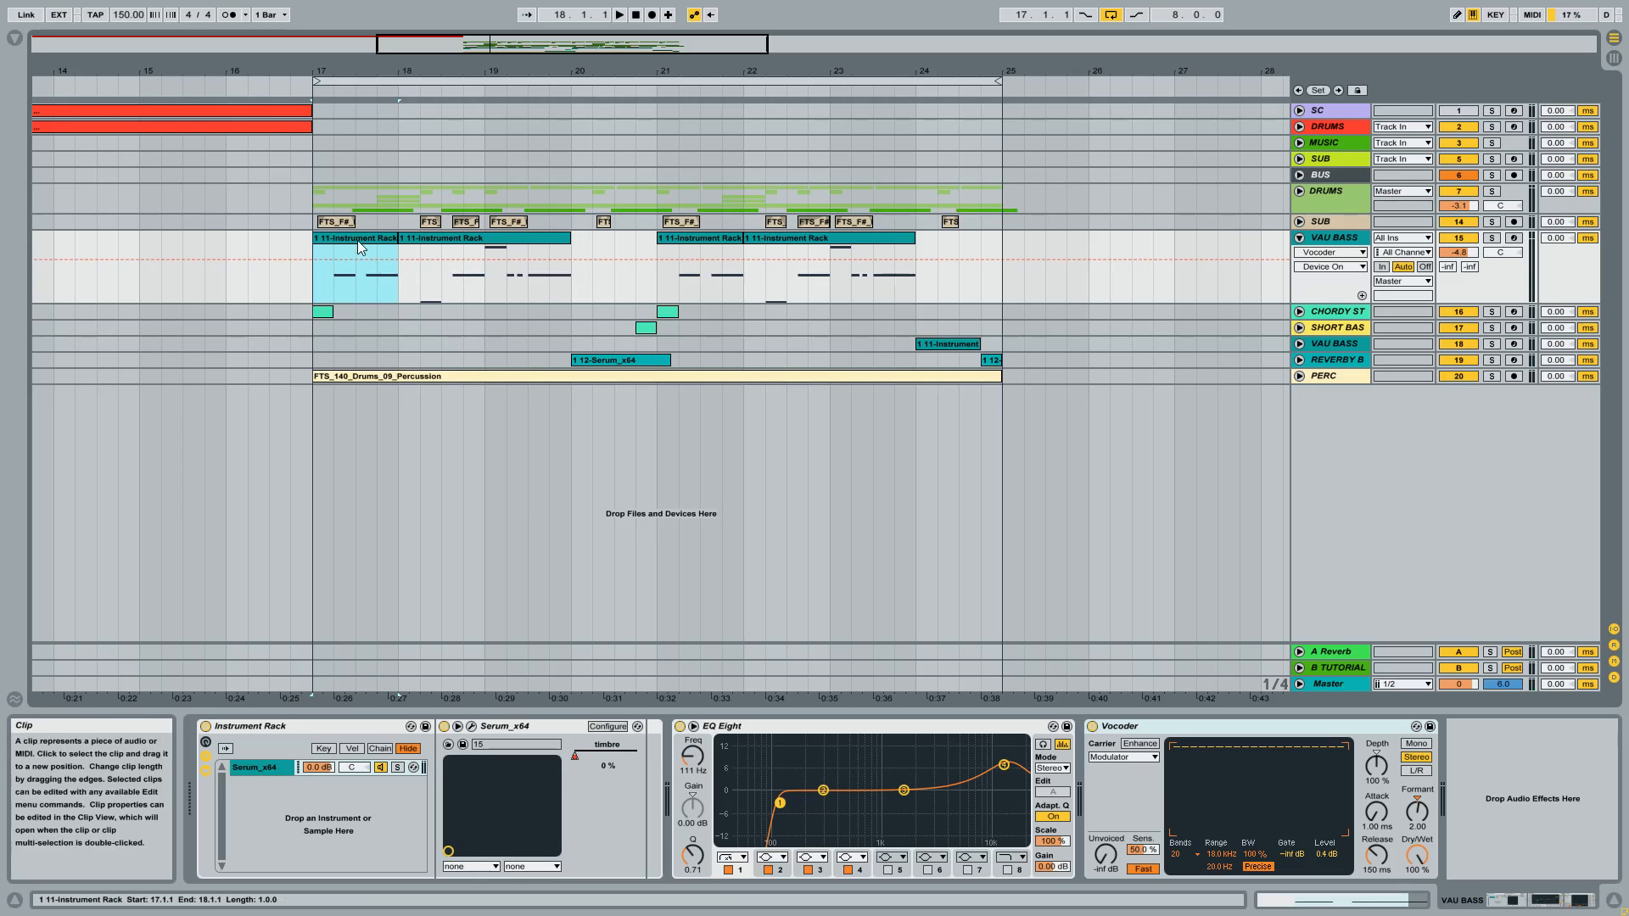
left_click(522, 726)
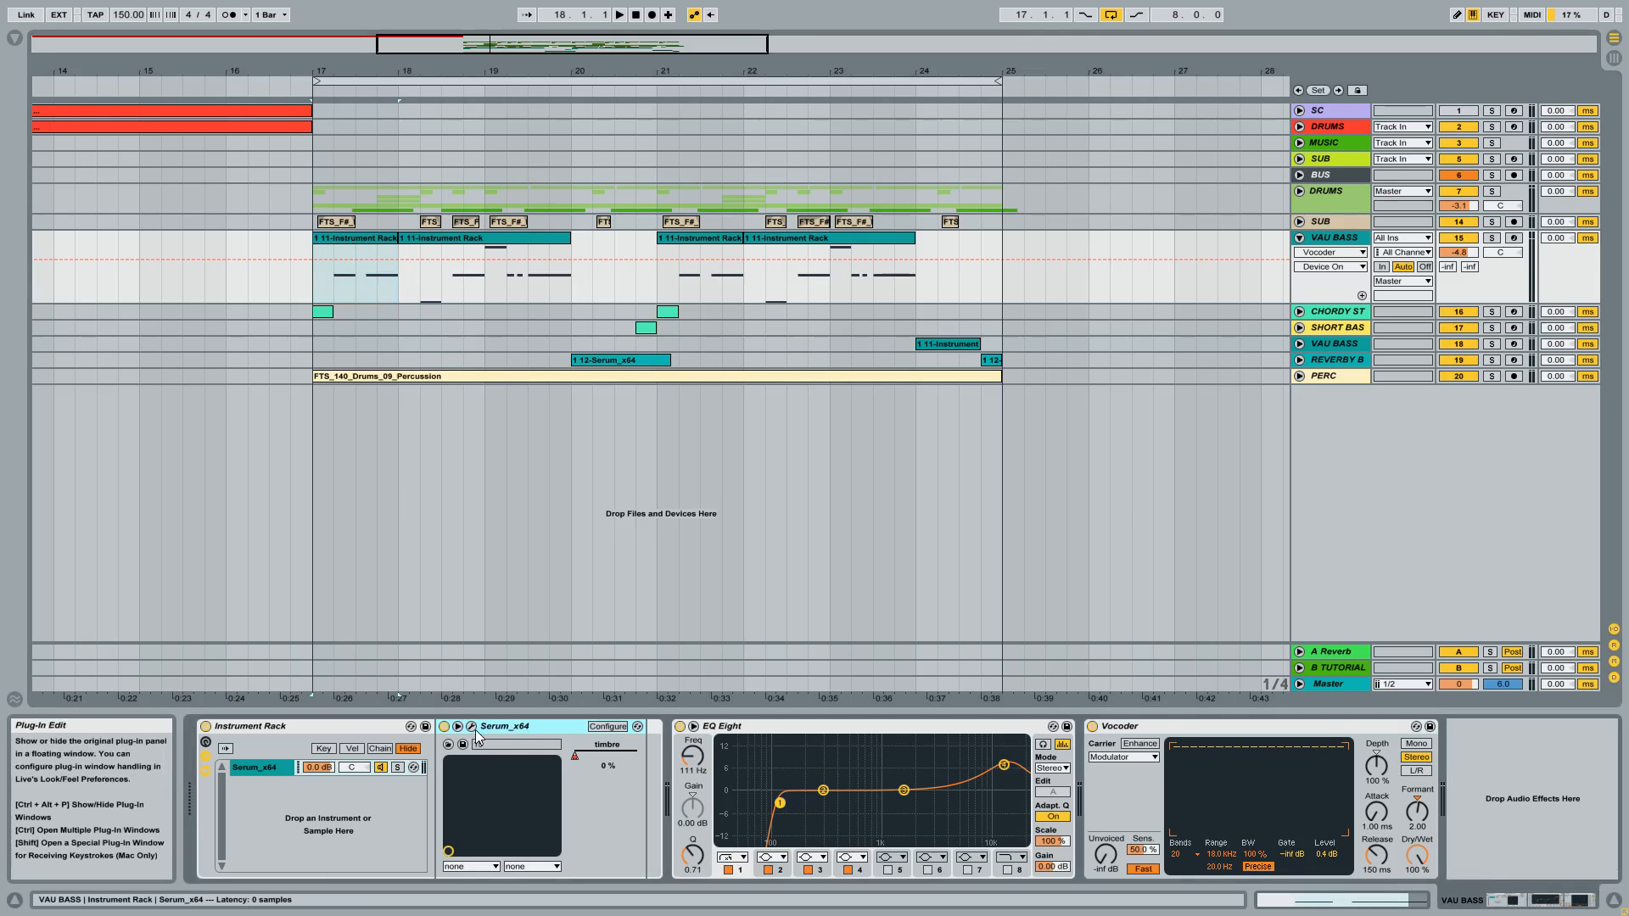
left_click(370, 723)
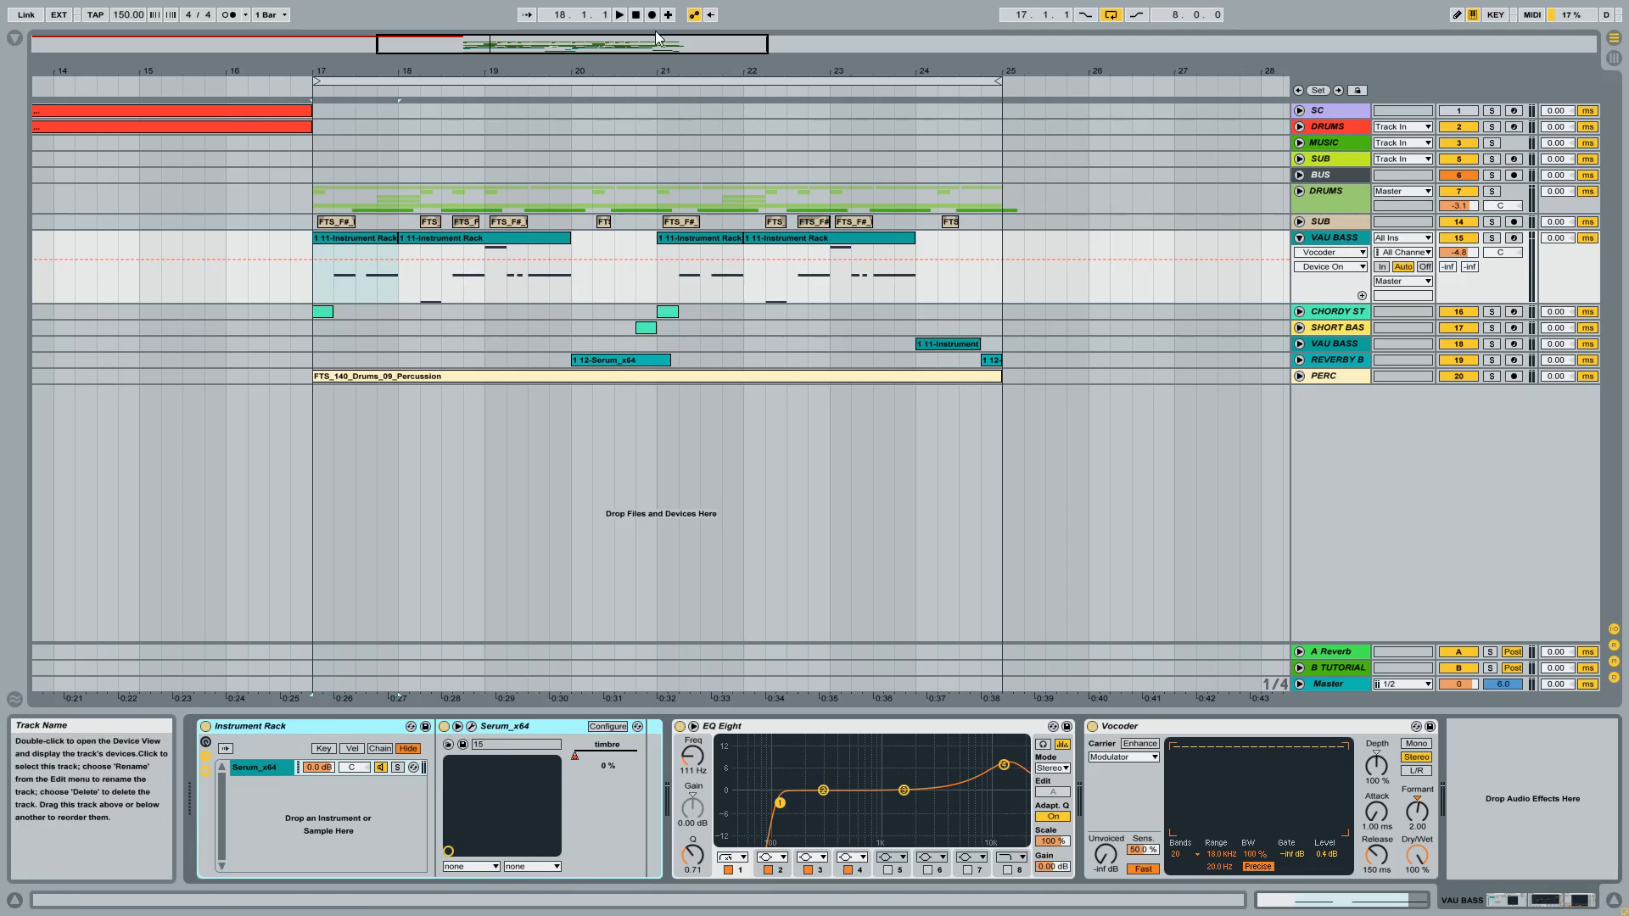
left_click(662, 78)
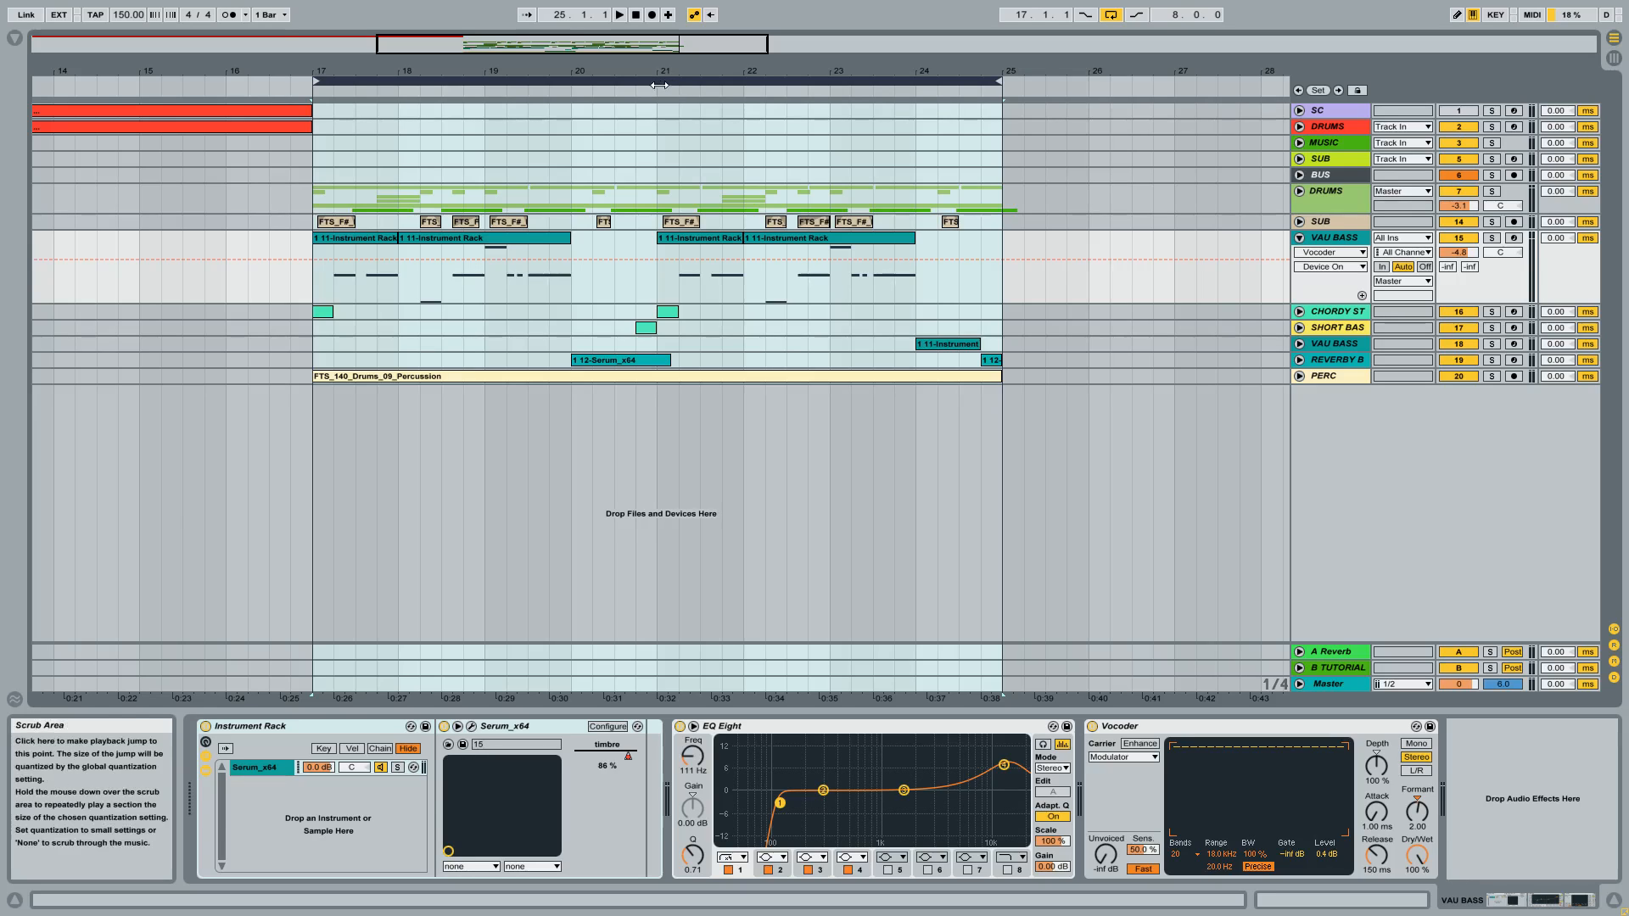
left_click(372, 725)
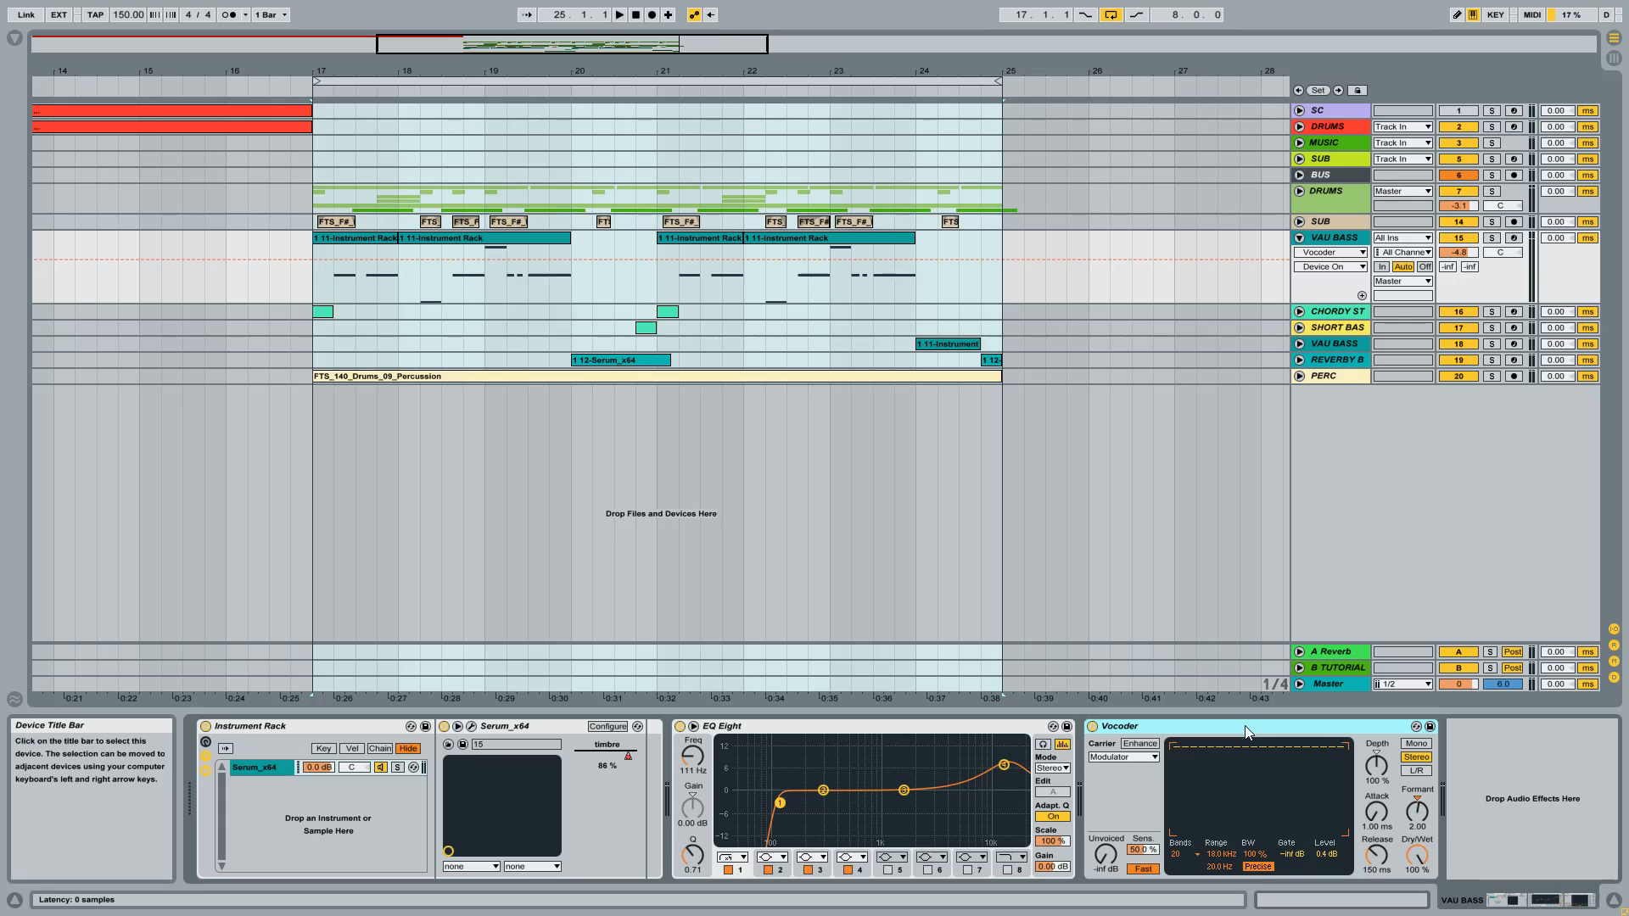